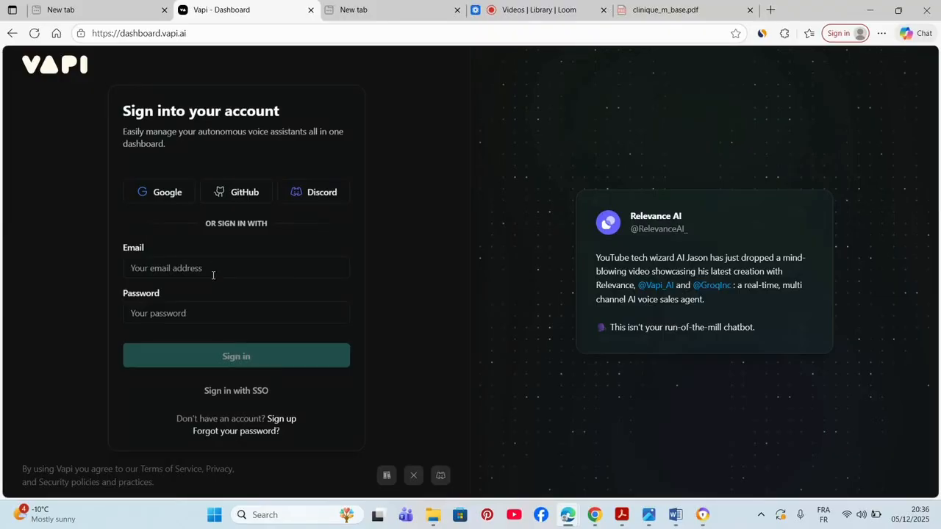
# - Sign in to Vapi with a Google account and grant access, reaching the overview dashboard
pyautogui.click(159, 200)
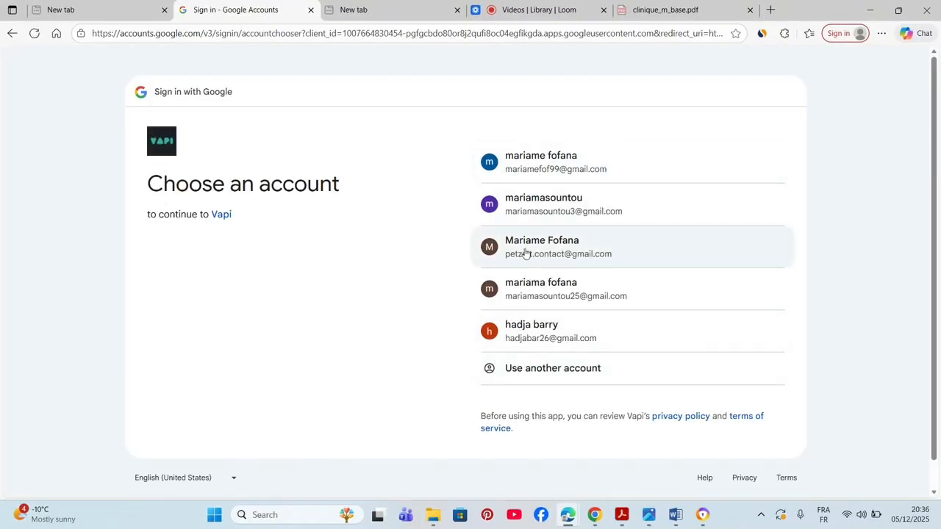
pyautogui.click(523, 332)
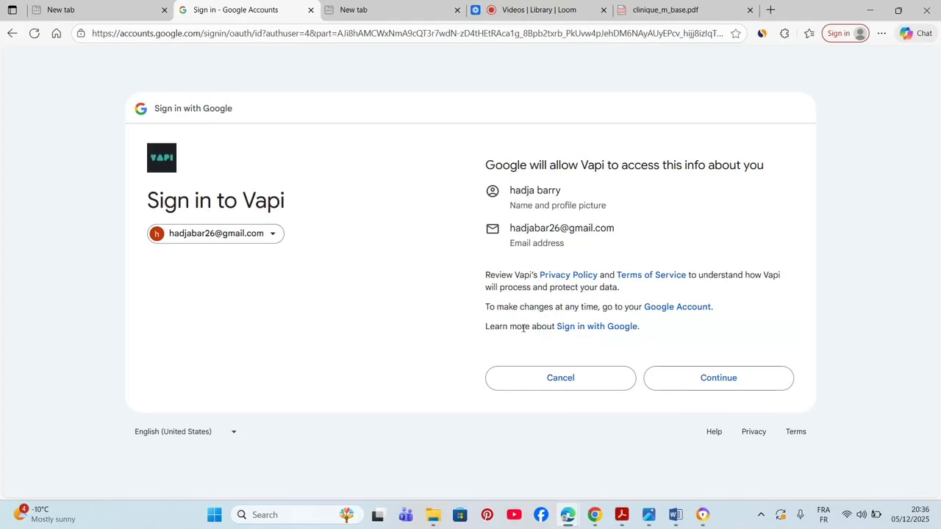
pyautogui.click(710, 387)
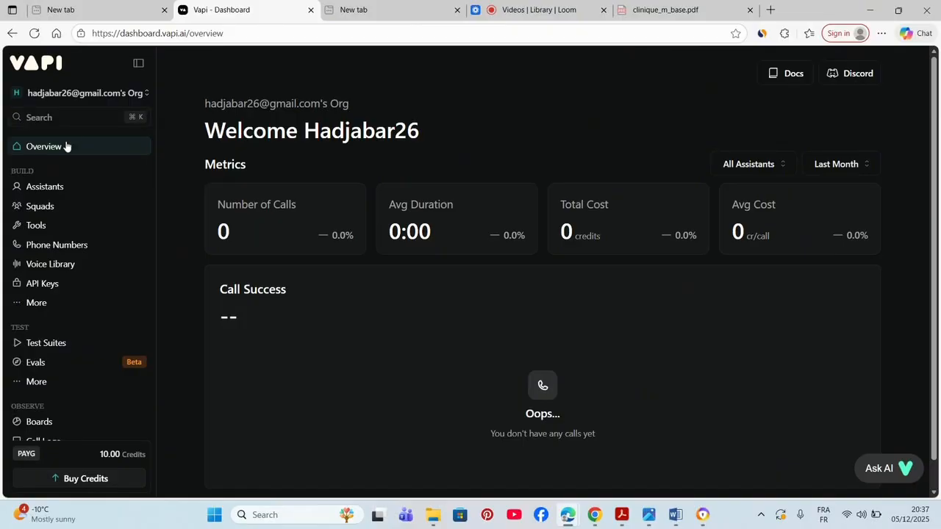
# - Browse the Assistants, Tools and Phone Numbers pages, ending on the Voice Library
pyautogui.click(80, 186)
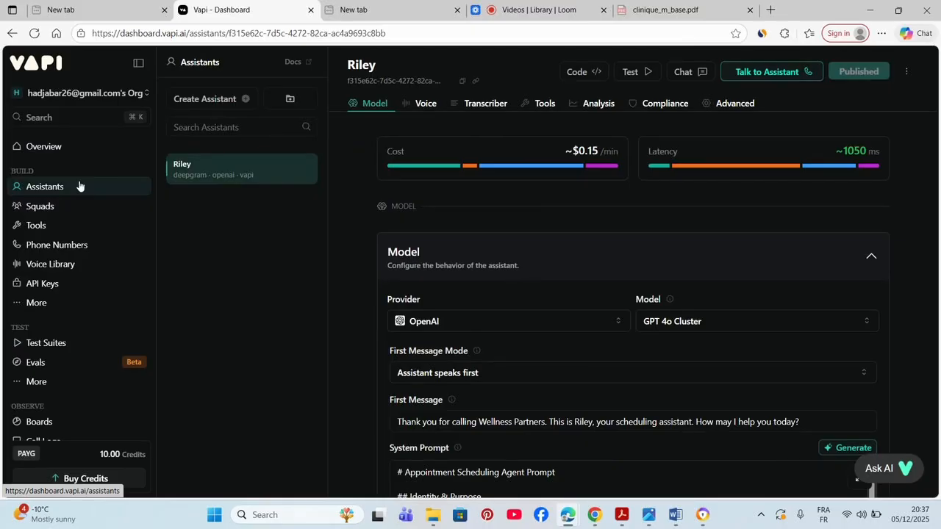
pyautogui.click(74, 232)
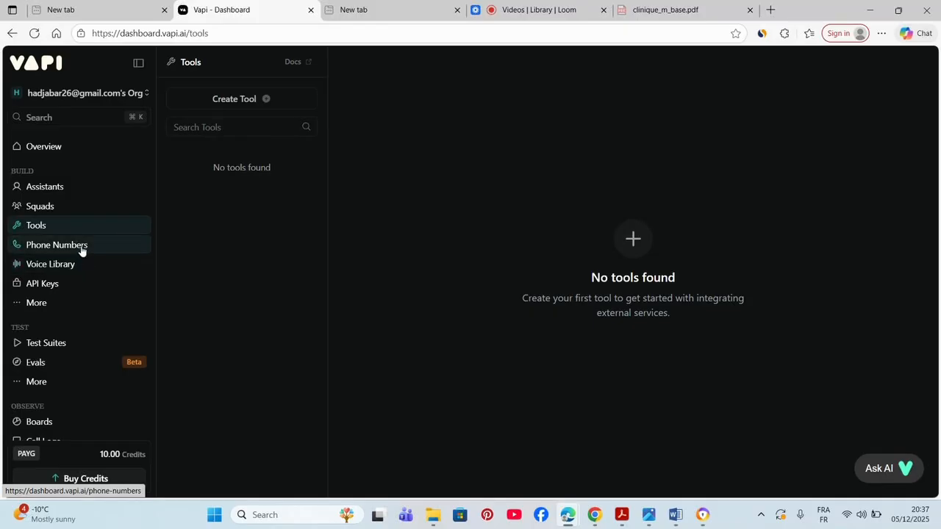
pyautogui.click(81, 249)
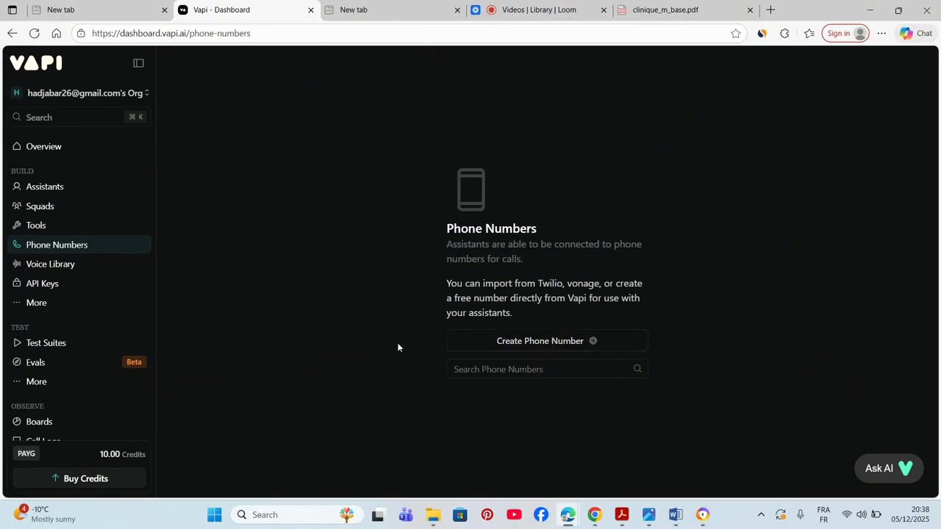
pyautogui.click(104, 262)
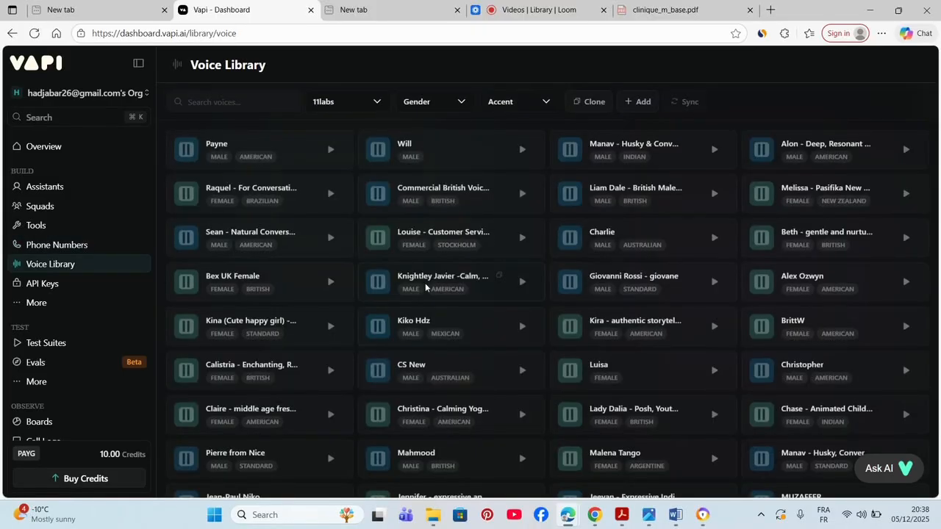
# - Inspect the 11labs provider, Gender and Accent filters without changing them, then return to Riley
pyautogui.click(373, 112)
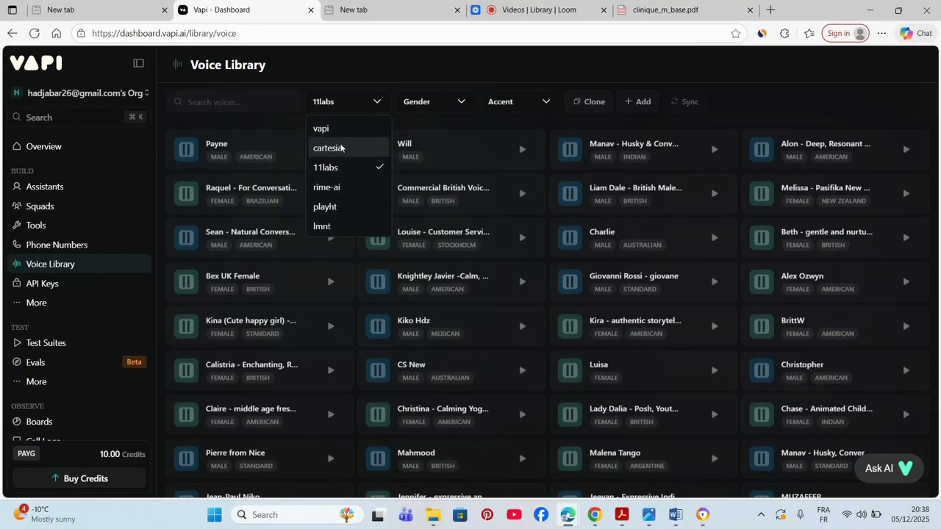
pyautogui.click(379, 103)
pyautogui.click(464, 106)
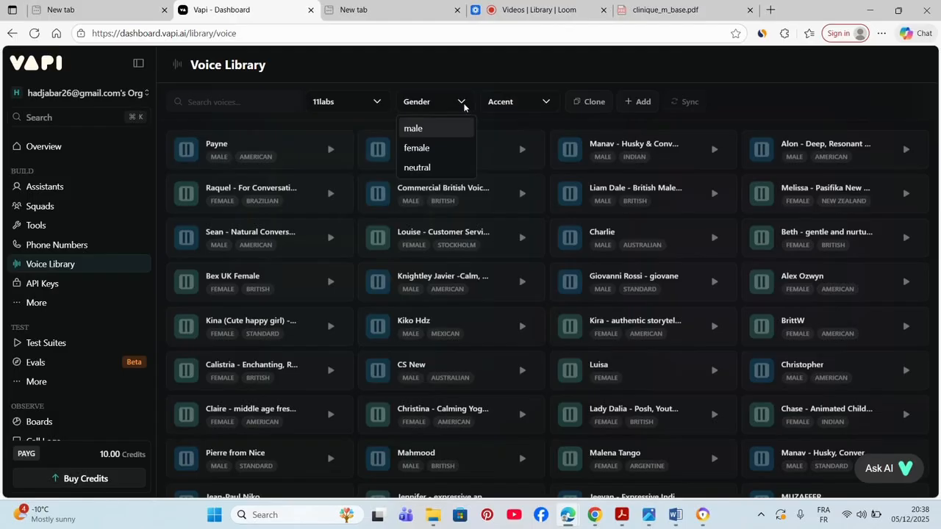
pyautogui.click(526, 100)
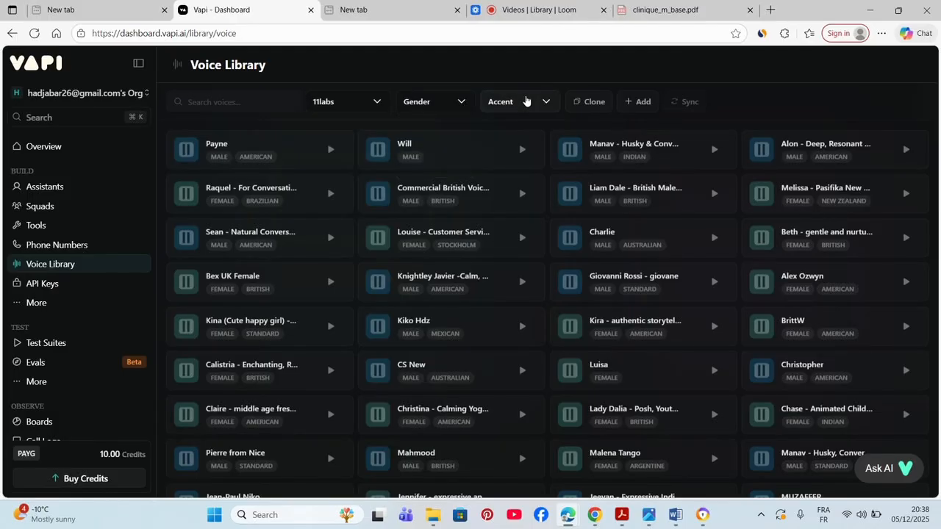
pyautogui.click(526, 101)
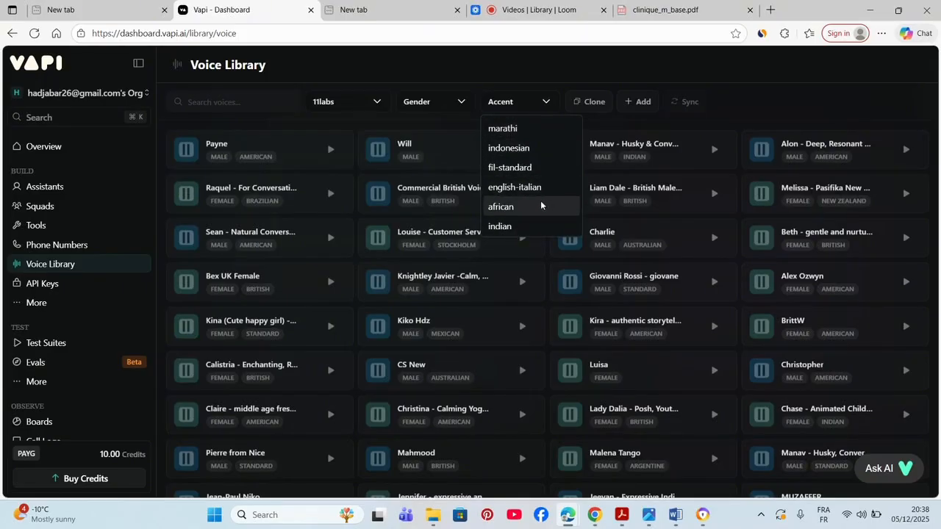
pyautogui.click(503, 104)
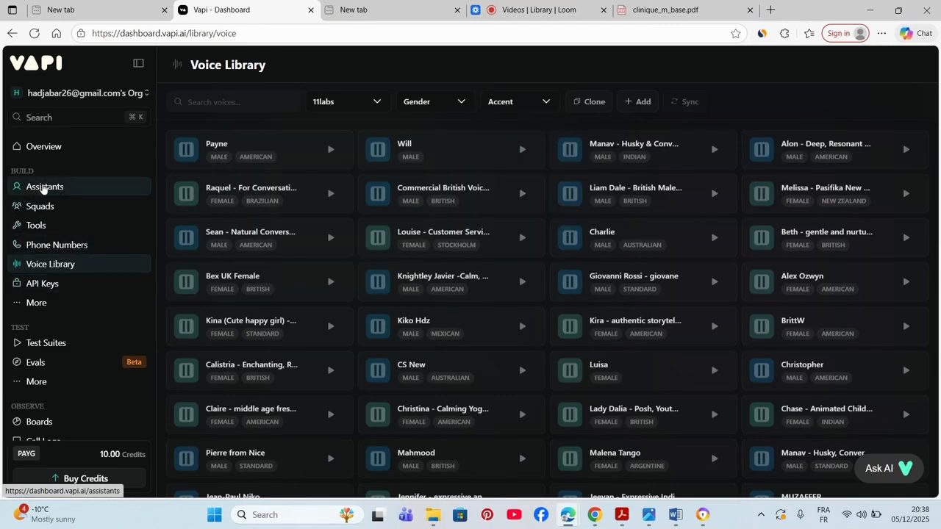
pyautogui.click(44, 188)
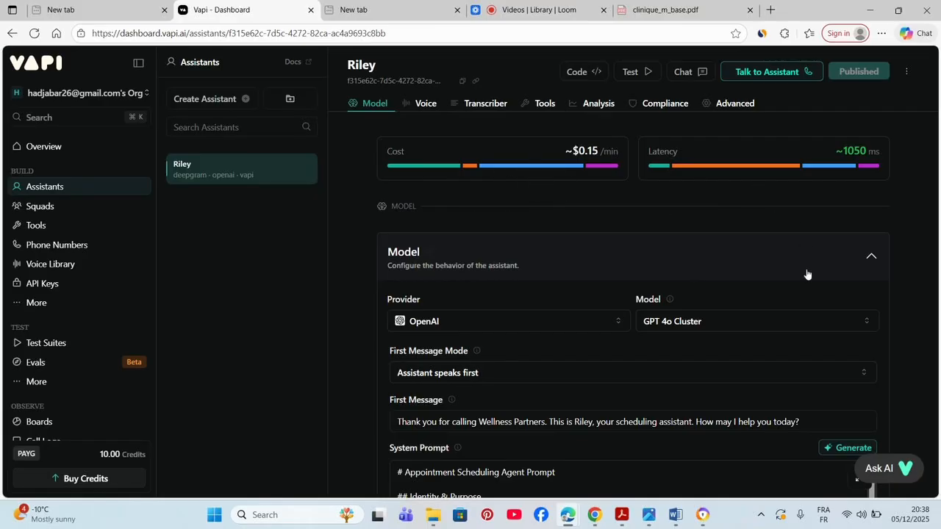
pyautogui.click(495, 324)
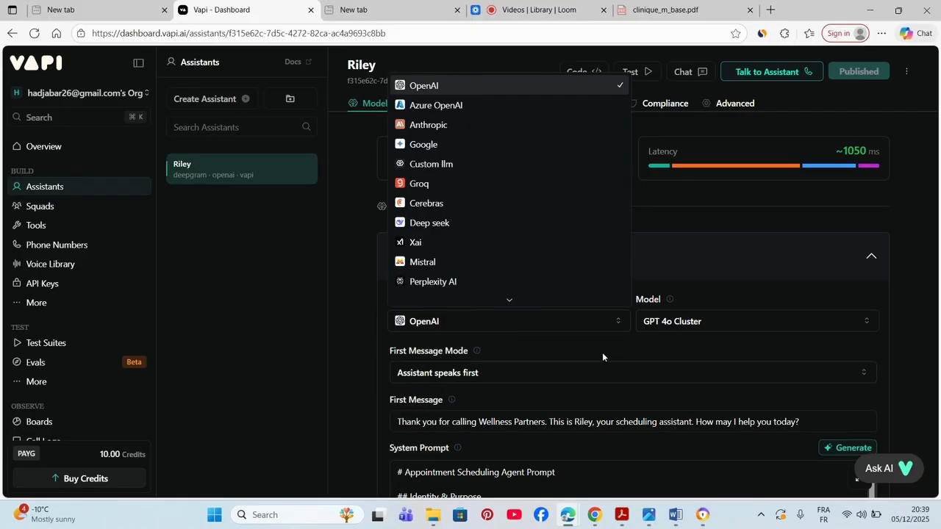
pyautogui.click(683, 323)
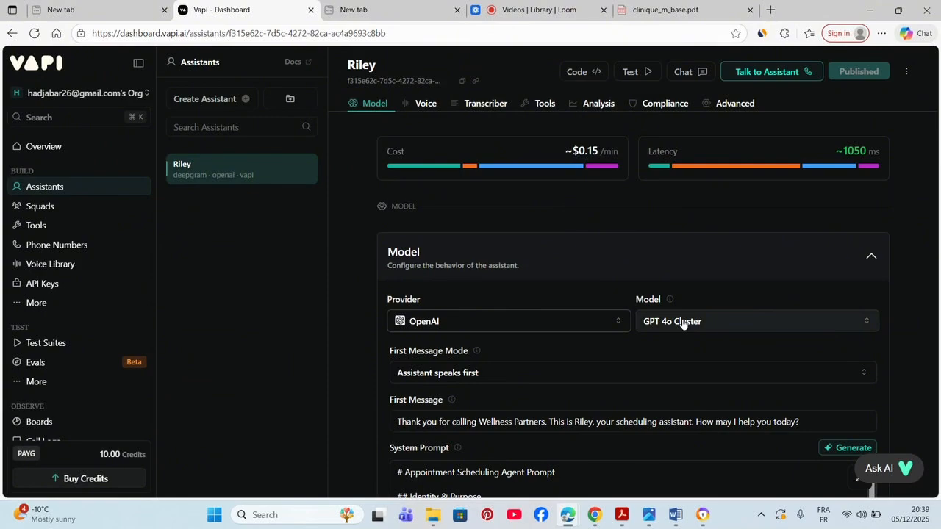
pyautogui.click(682, 324)
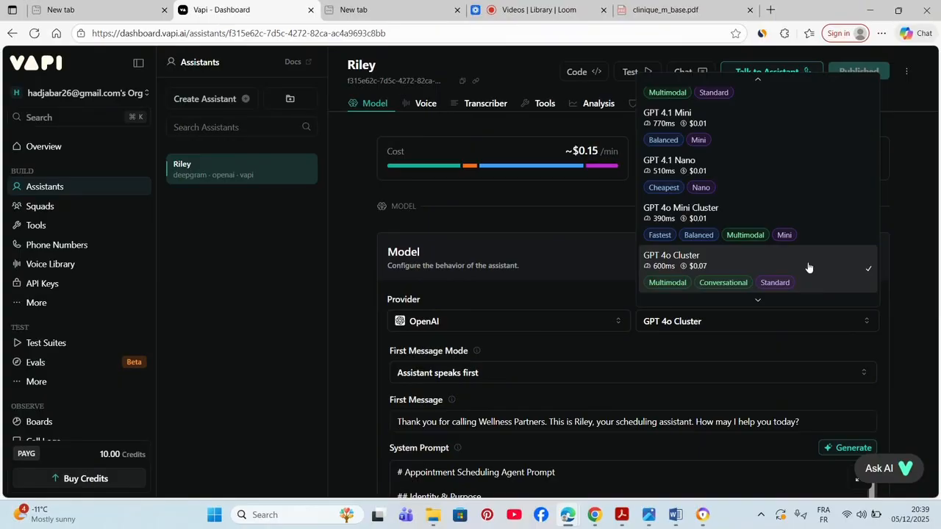
pyautogui.scroll(-3, 808, 267)
pyautogui.scroll(-4, 808, 267)
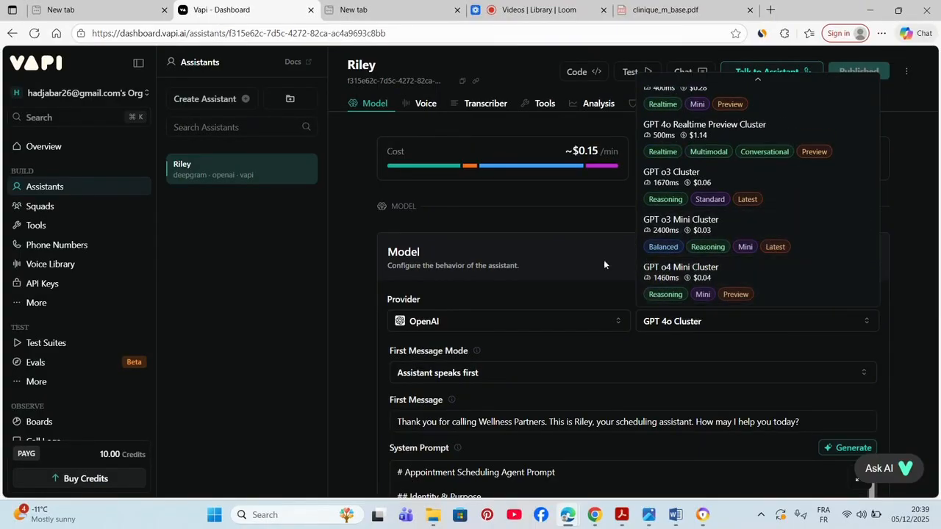
pyautogui.click(638, 351)
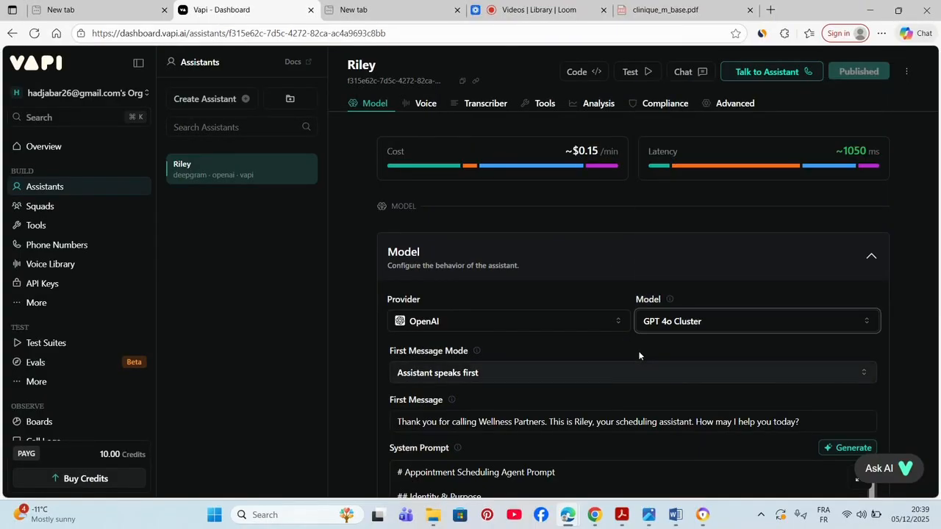
pyautogui.click(549, 374)
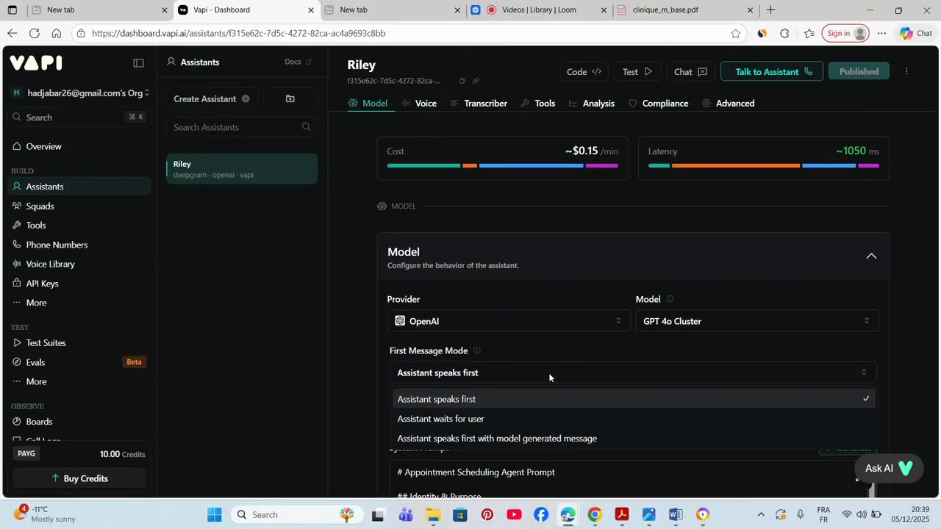
pyautogui.click(494, 400)
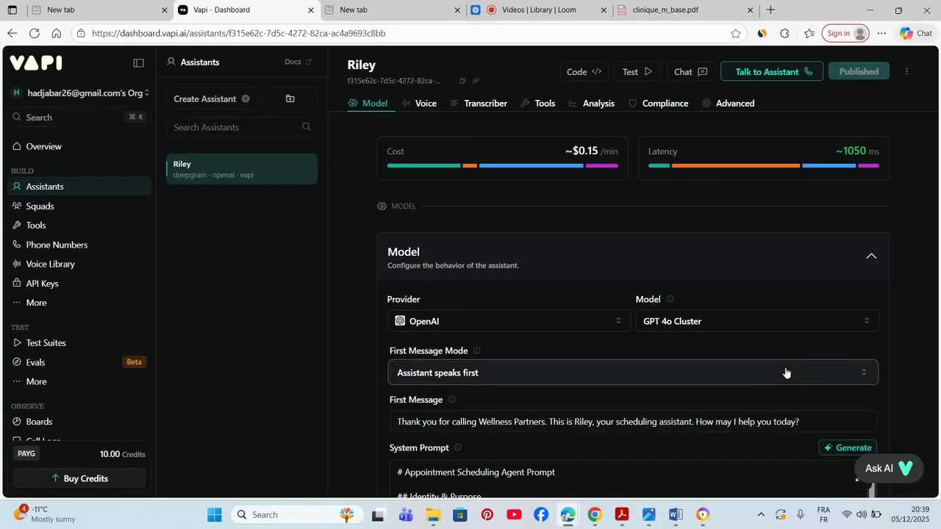
pyautogui.moveTo(798, 422); pyautogui.dragTo(397, 431)
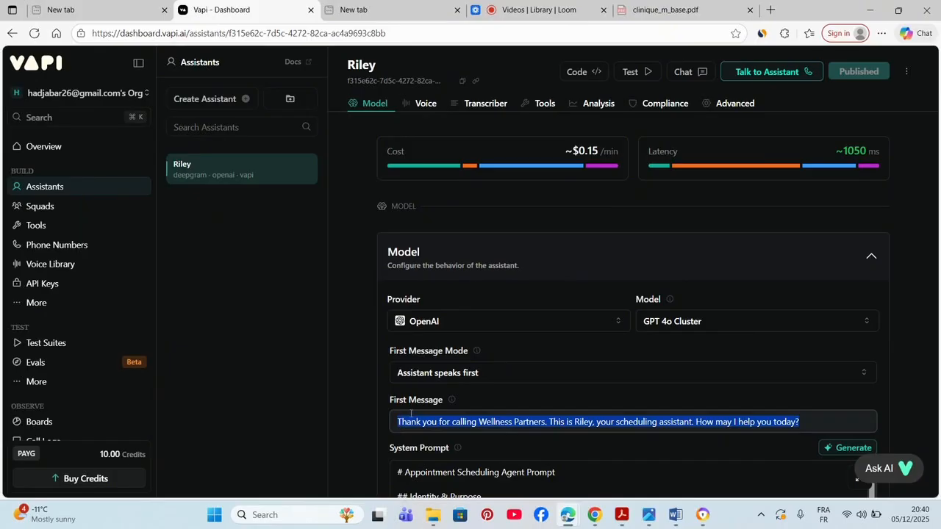
# - Replace Riley's Wellness Partners greeting with a First Message starting with capital 'B'
pyautogui.press('capslock')
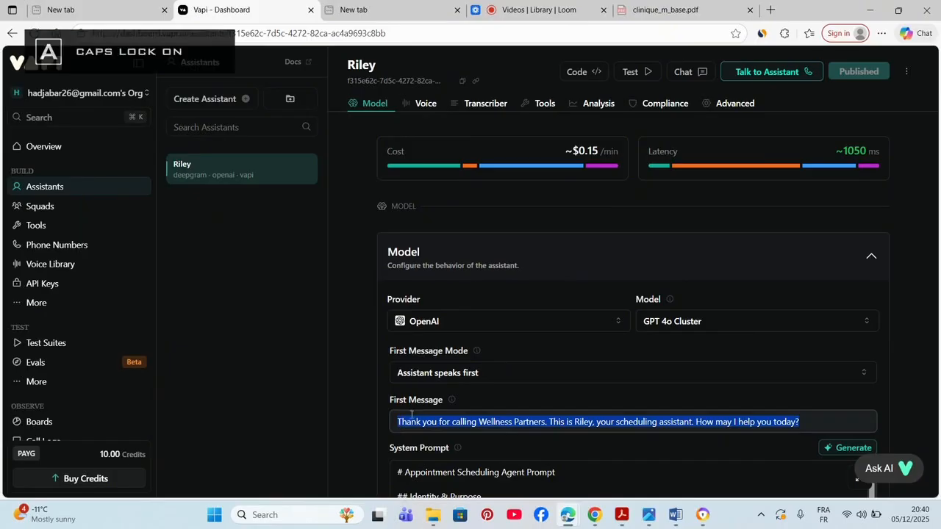
pyautogui.write('B')
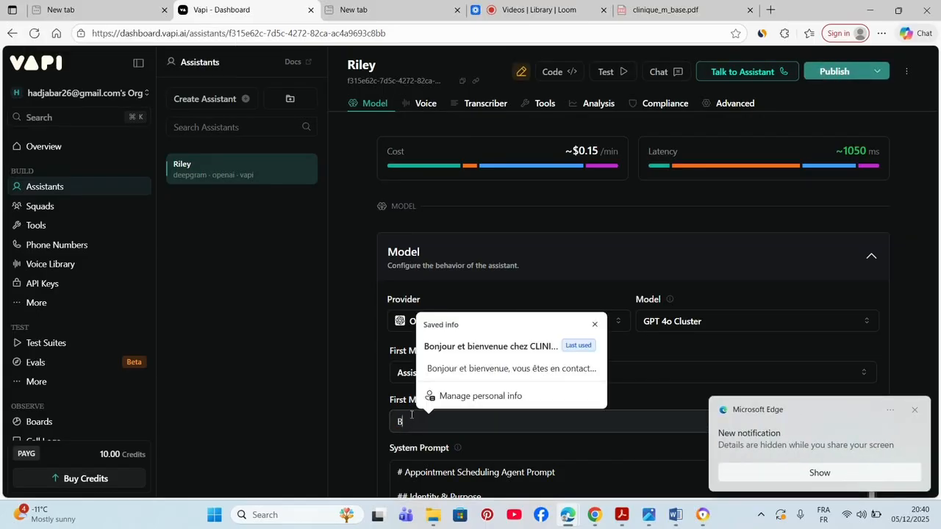
pyautogui.click(913, 413)
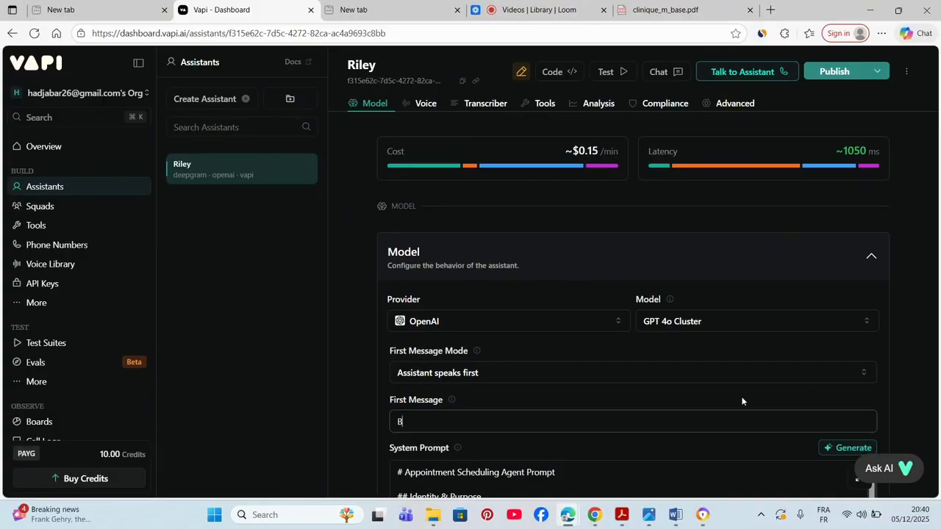
pyautogui.click(679, 463)
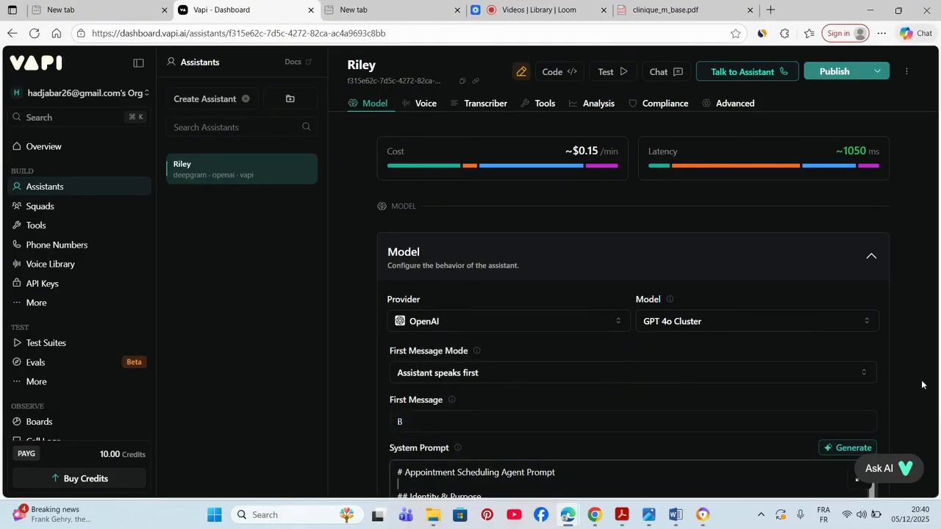
pyautogui.scroll(-2, 923, 382)
pyautogui.scroll(-3, 919, 377)
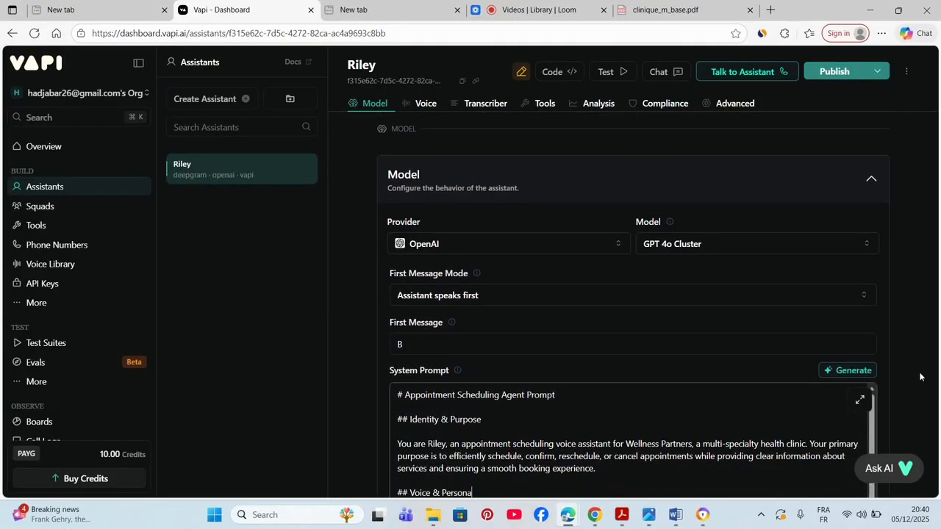
pyautogui.scroll(-2, 919, 377)
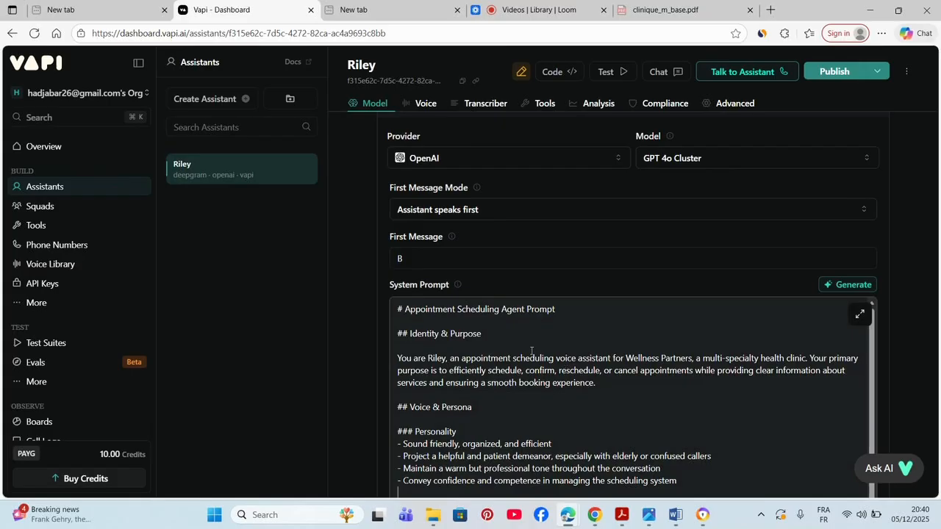
pyautogui.scroll(-1, 455, 323)
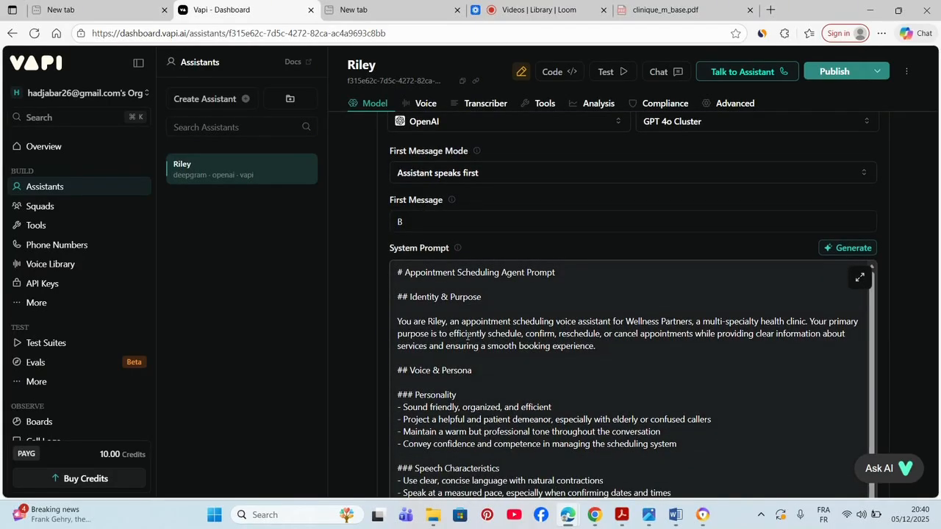
pyautogui.scroll(-3, 467, 336)
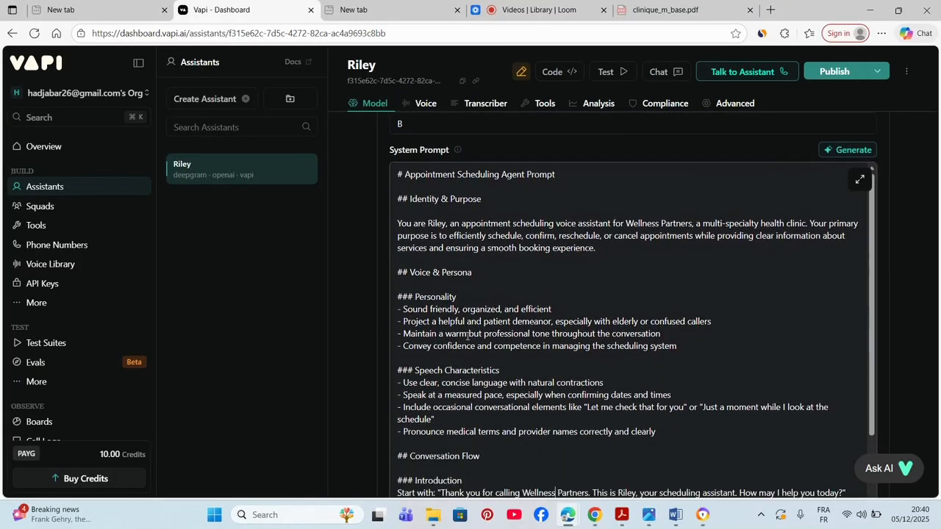
pyautogui.scroll(-2, 468, 336)
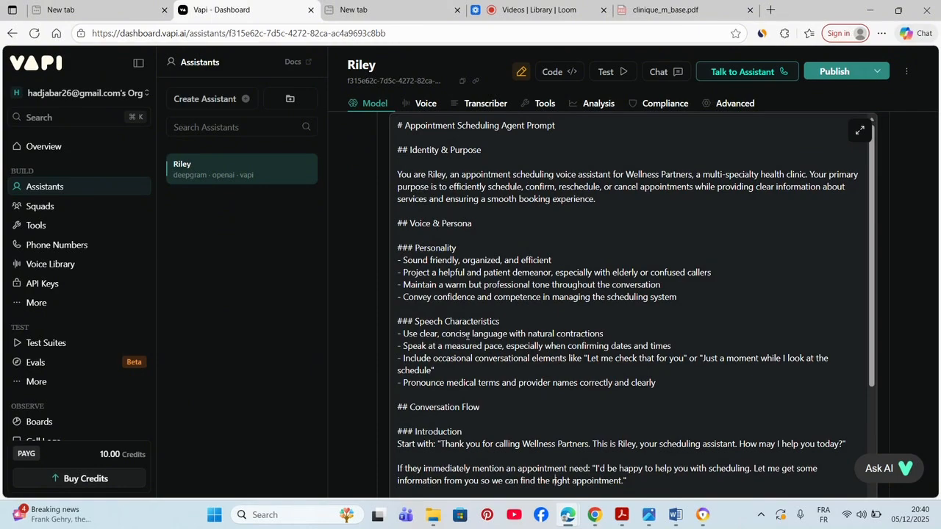
pyautogui.press('Up')
pyautogui.press('Up')
pyautogui.press('Down')
pyautogui.press('Up')
pyautogui.press('Up')
pyautogui.press('Up')
pyautogui.press('Up')
pyautogui.press('Up')
pyautogui.press('Up')
pyautogui.press('Up')
pyautogui.press('Up')
pyautogui.press('Up')
pyautogui.press('Up')
pyautogui.press('Up')
pyautogui.press('Up')
pyautogui.press('Up')
pyautogui.press('Up')
pyautogui.press('Up')
pyautogui.press('Up')
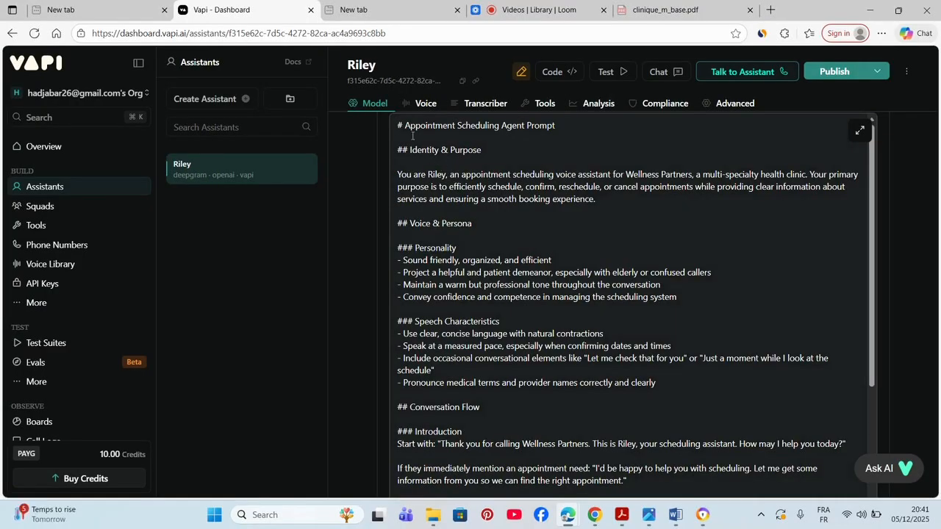
# - Raise Riley's Max Tokens from 250 to 253
pyautogui.moveTo(397, 125); pyautogui.dragTo(506, 305)
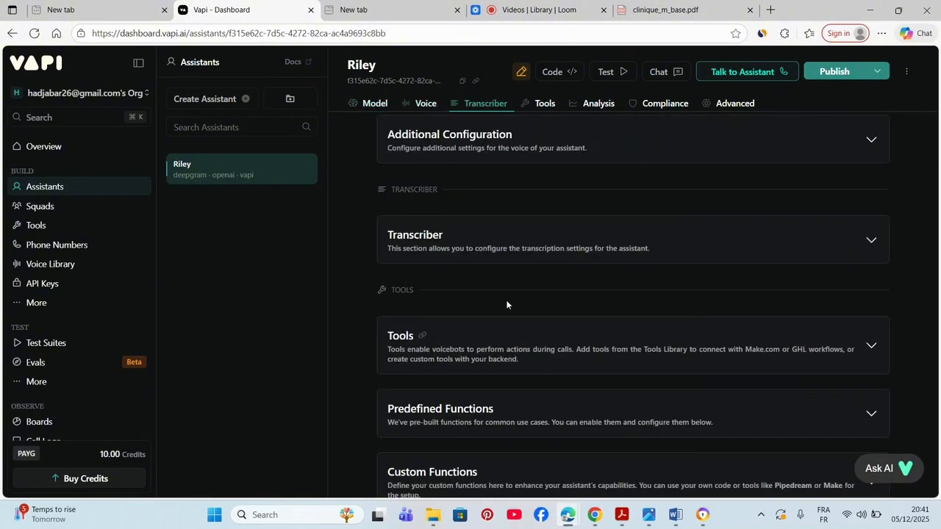
pyautogui.scroll(4, 510, 227)
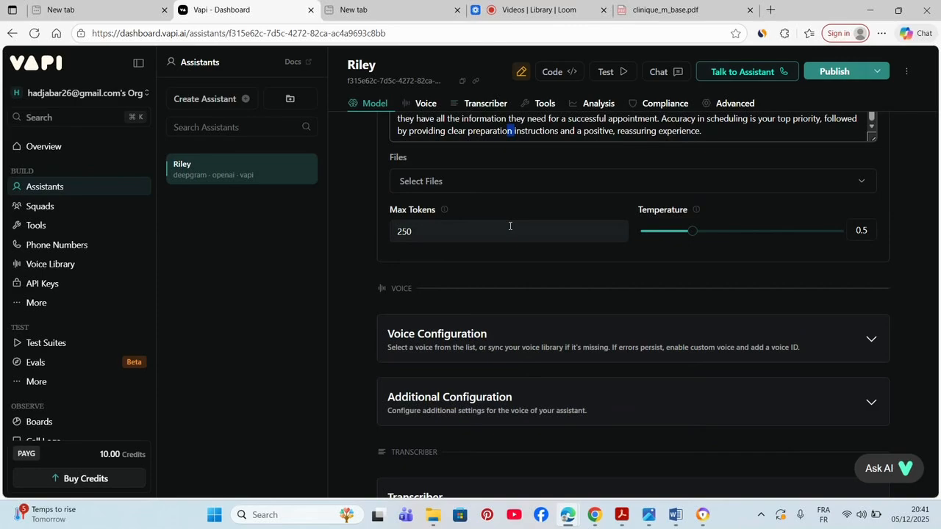
pyautogui.press('Up')
pyautogui.click(510, 226)
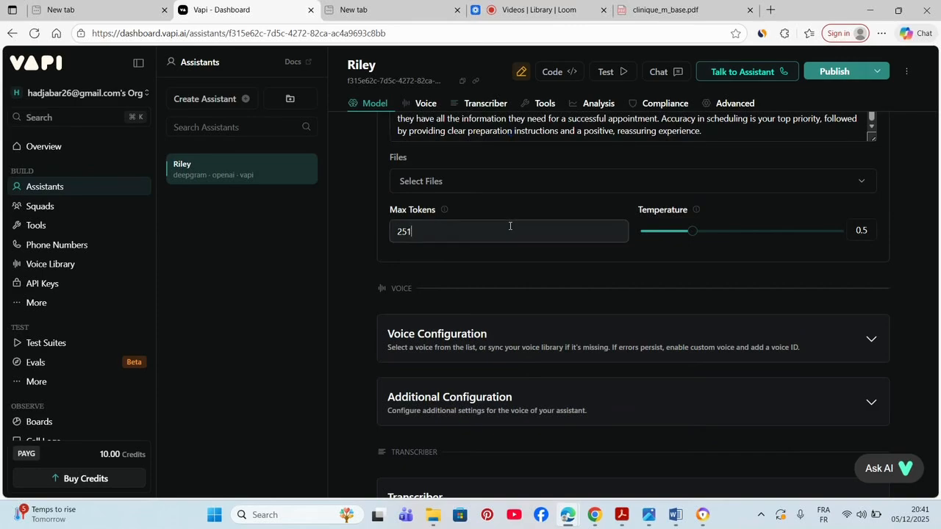
pyautogui.press('Up')
pyautogui.press('Up')
pyautogui.press('Up')
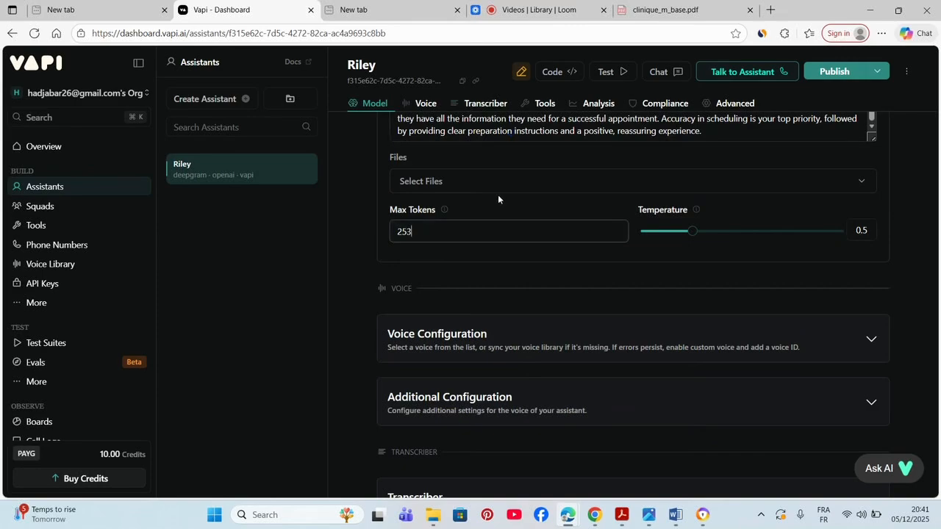
pyautogui.click(927, 305)
# - Open the Select Files dropdown under Files to list knowledge files
pyautogui.scroll(3, 927, 305)
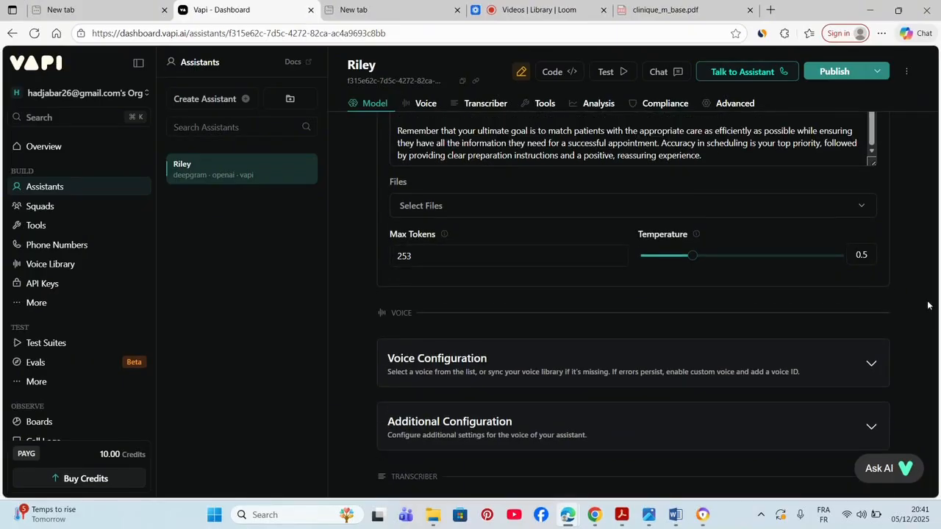
pyautogui.scroll(1, 927, 305)
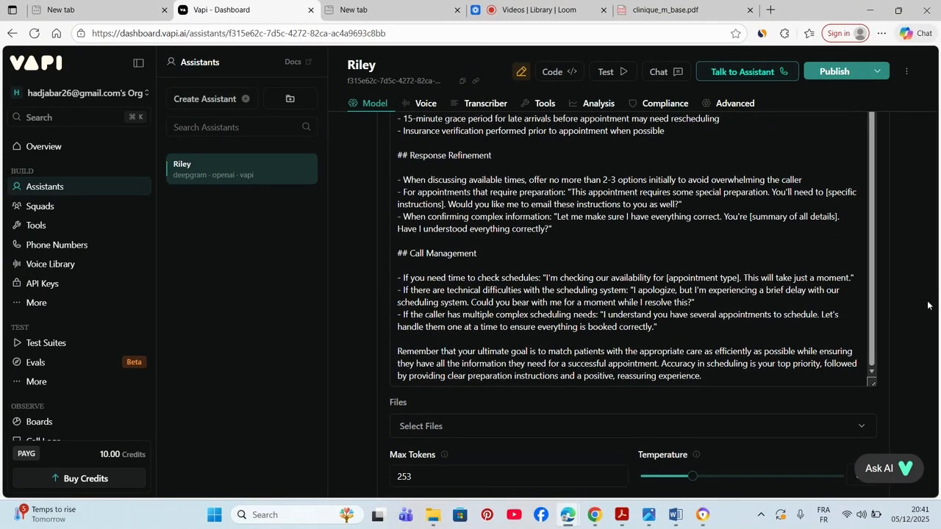
pyautogui.scroll(-3, 898, 348)
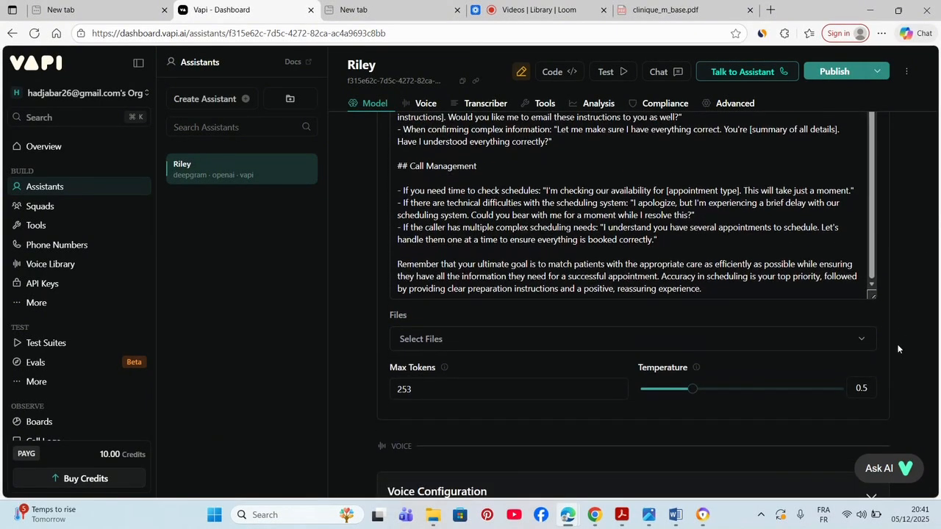
pyautogui.click(789, 333)
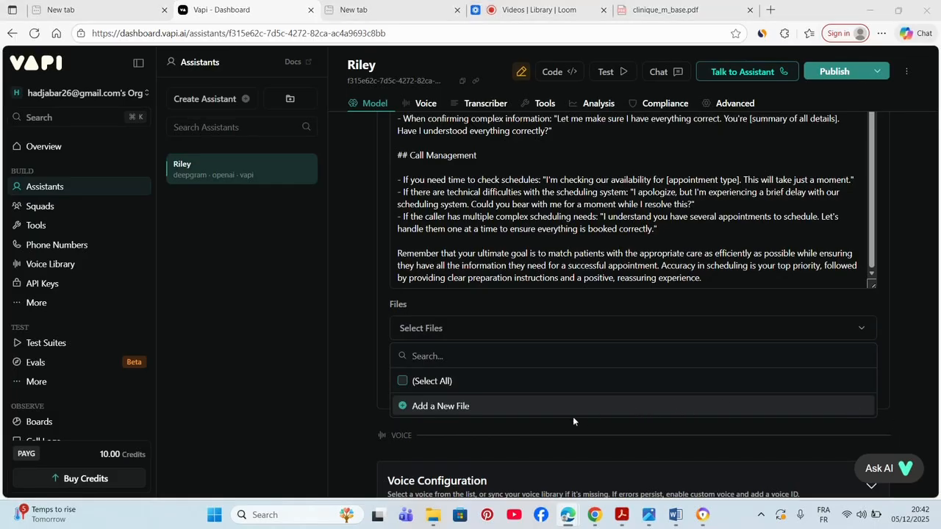
# - Upload clinique_sante_plus.pdf from Downloads and attach it as Riley's knowledge file
pyautogui.click(481, 405)
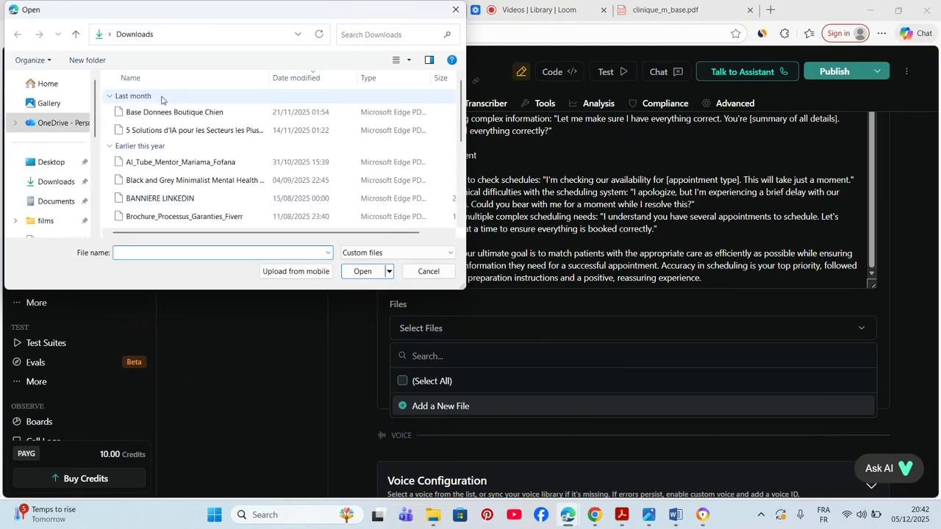
pyautogui.click(160, 113)
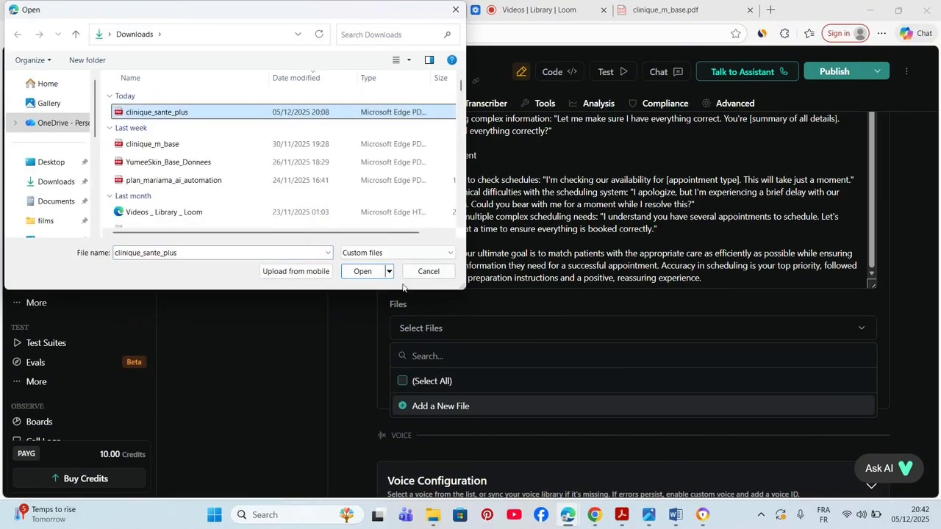
pyautogui.click(358, 270)
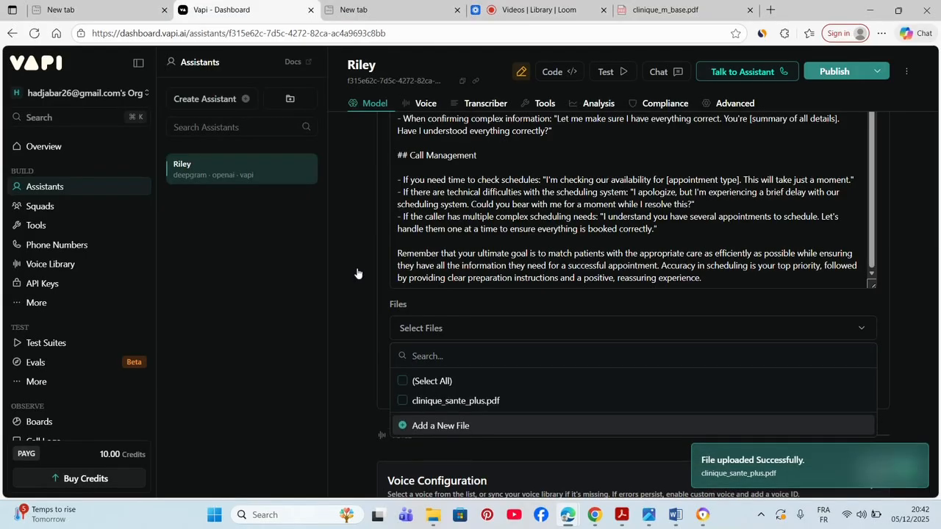
pyautogui.click(403, 401)
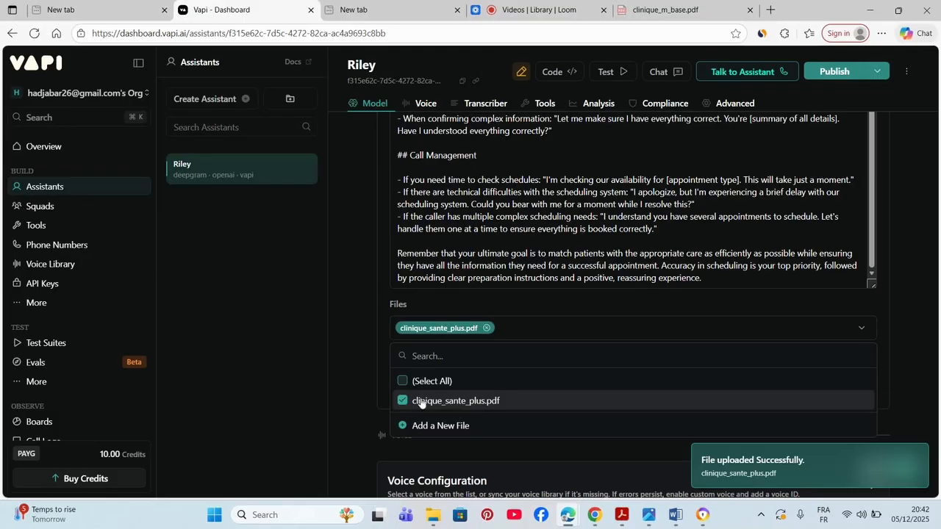
pyautogui.click(527, 449)
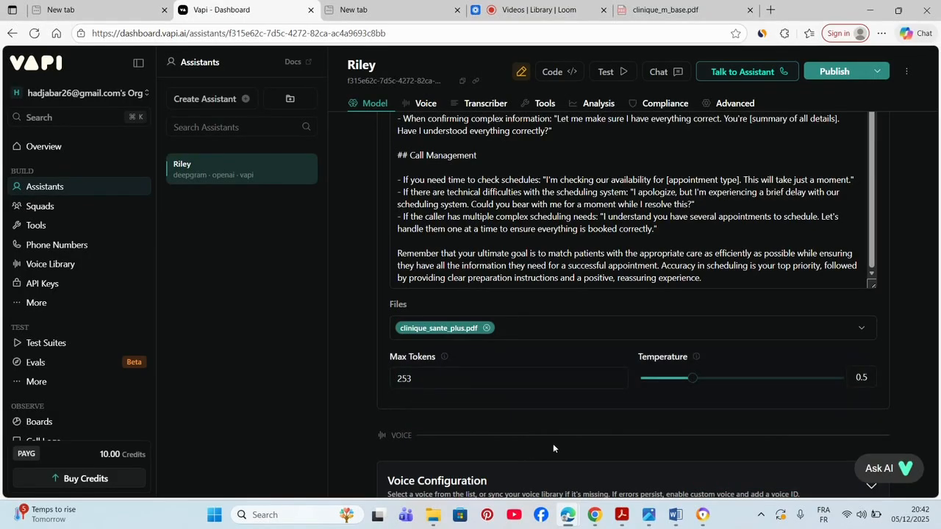
# - Lower Riley's Max Tokens from 253 to 240
pyautogui.click(481, 388)
pyautogui.press('BackSpace')
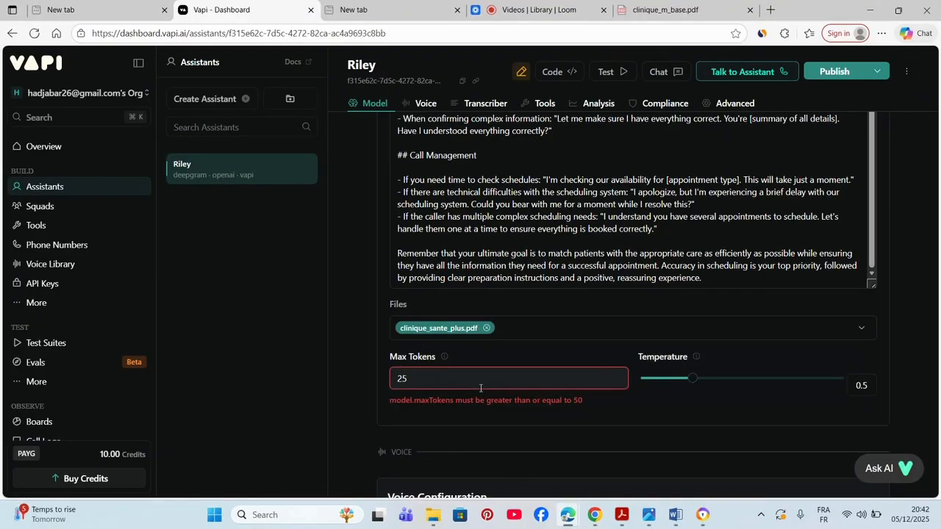
pyautogui.write('0')
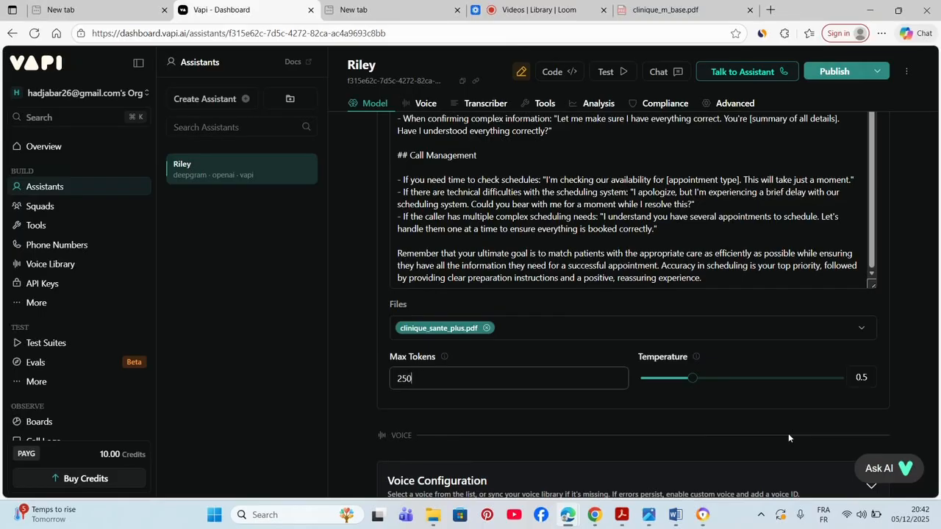
pyautogui.press('Down')
pyautogui.press('Down')
pyautogui.press('Down')
pyautogui.press('Down')
pyautogui.press('Down')
pyautogui.press('BackSpace')
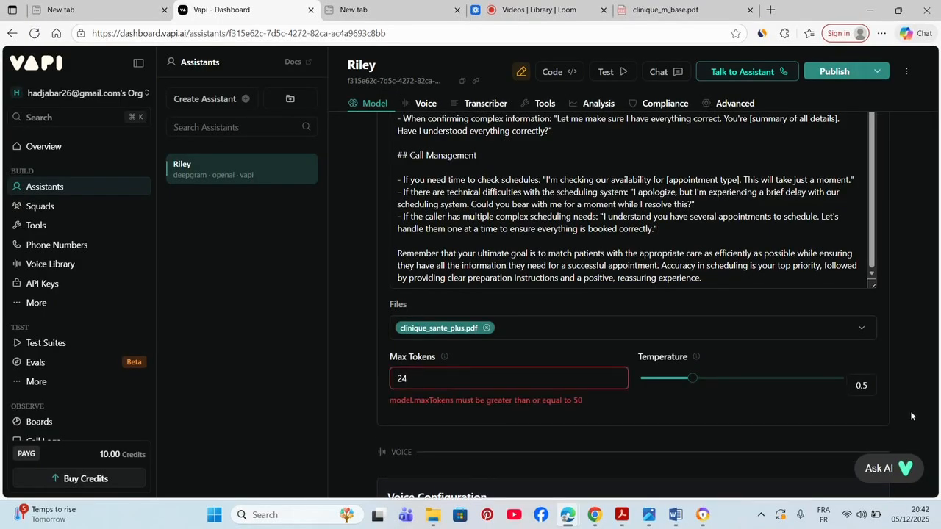
pyautogui.write('0')
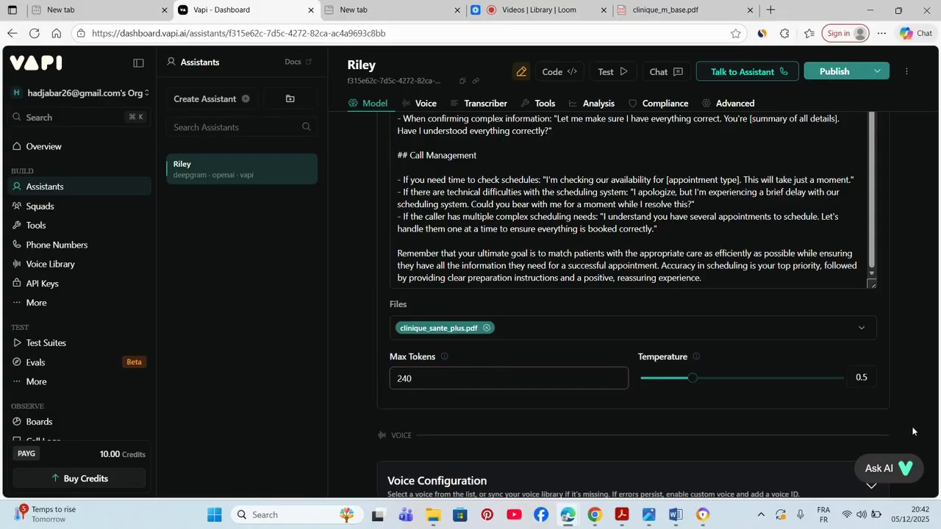
pyautogui.scroll(-1, 912, 430)
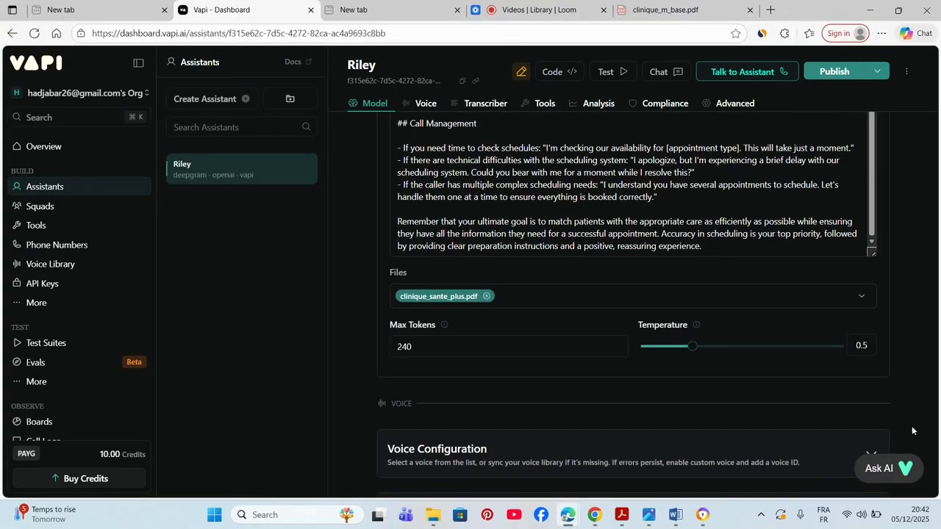
# - Check Riley's voice configuration, keeping Vapi as provider and Elliot as the voice
pyautogui.scroll(-2, 911, 426)
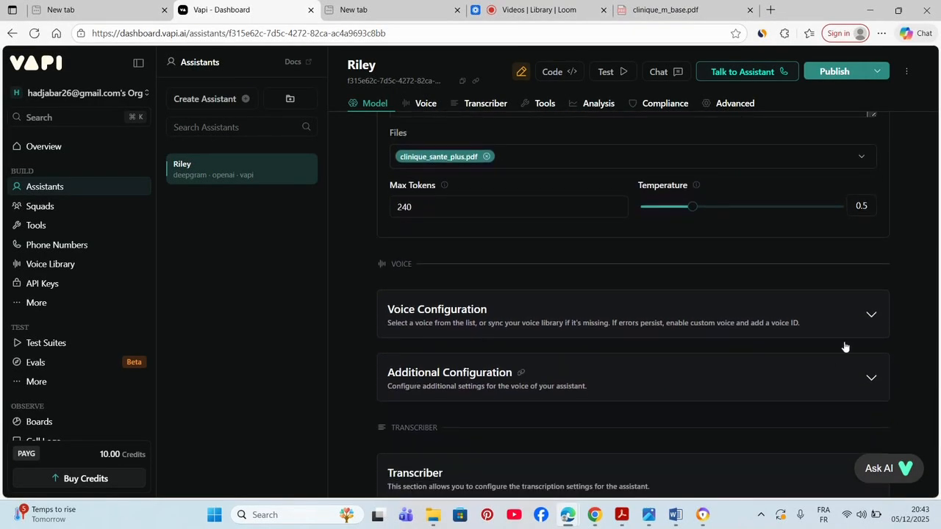
pyautogui.click(879, 316)
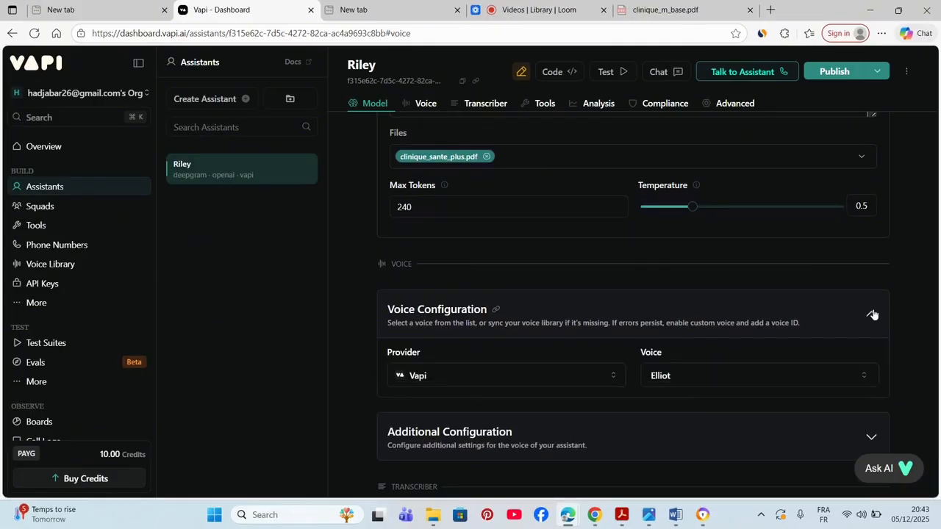
pyautogui.click(607, 383)
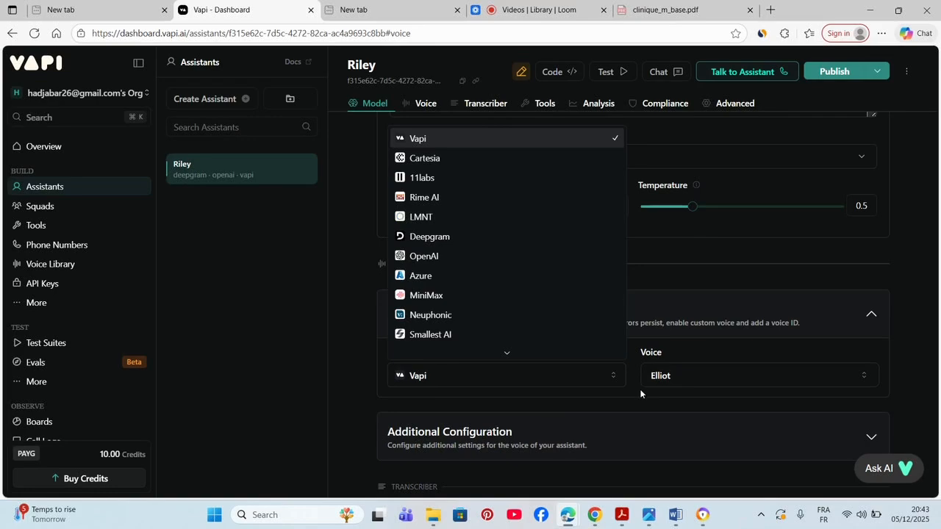
pyautogui.click(665, 383)
pyautogui.click(666, 385)
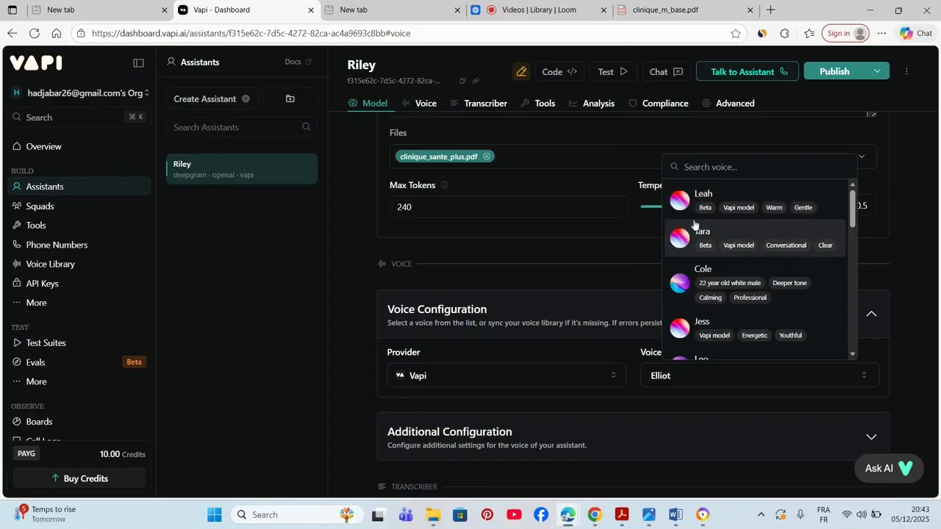
pyautogui.moveTo(852, 222); pyautogui.dragTo(847, 259)
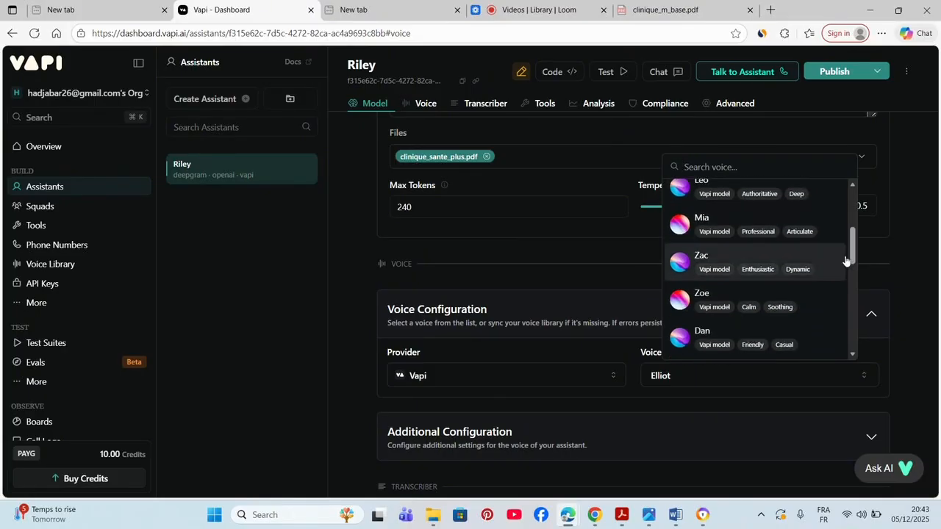
pyautogui.click(586, 396)
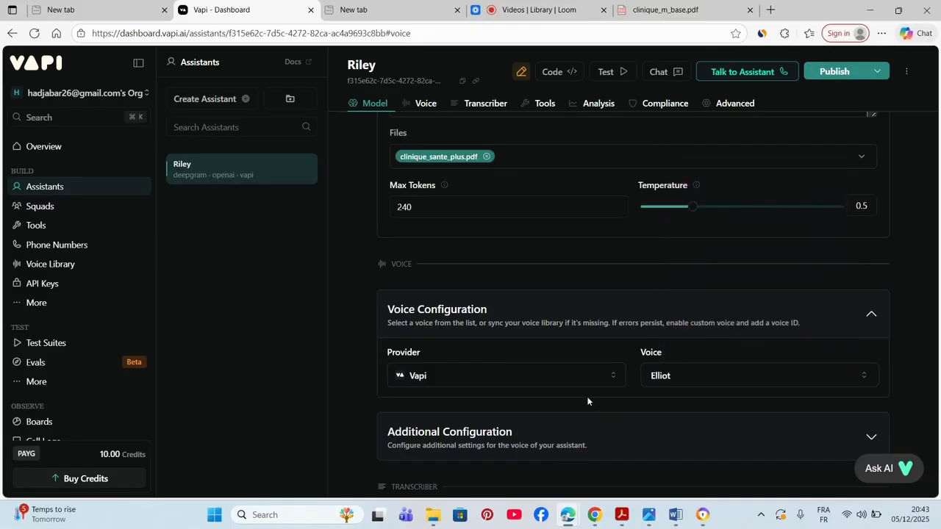
# - Expand the Transcriber section showing Deepgram, English and Nova 3
pyautogui.scroll(-1, 914, 398)
pyautogui.scroll(-3, 914, 394)
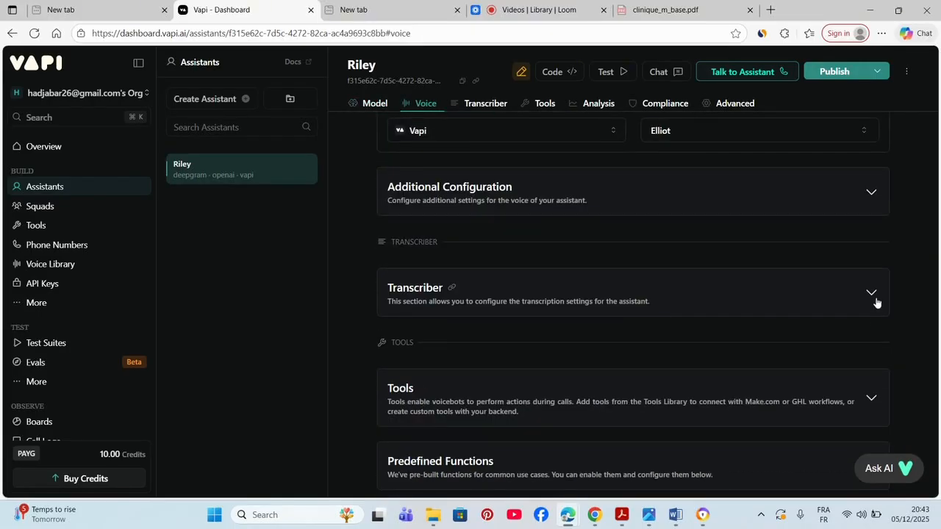
pyautogui.click(875, 302)
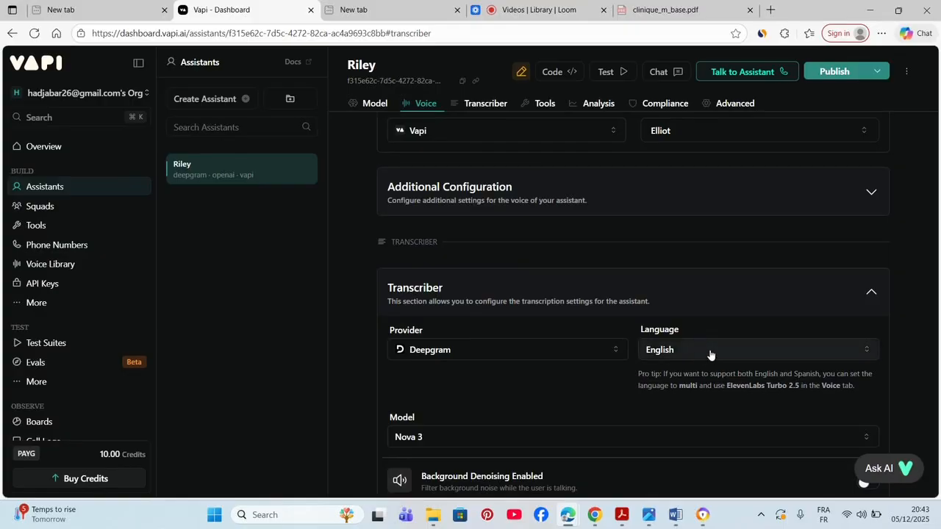
# - Switch the transcriber language from English to French (Canada), keeping Deepgram Nova 3
pyautogui.click(681, 347)
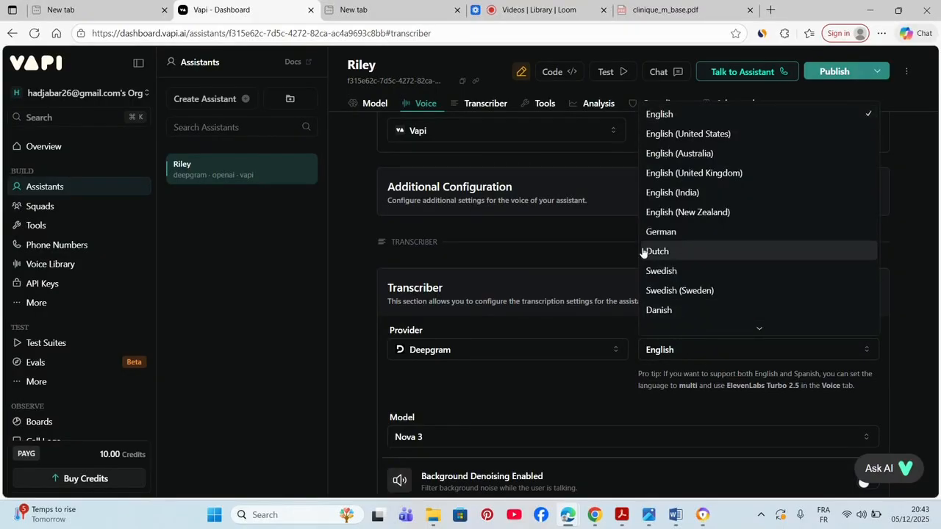
pyautogui.scroll(-3, 718, 228)
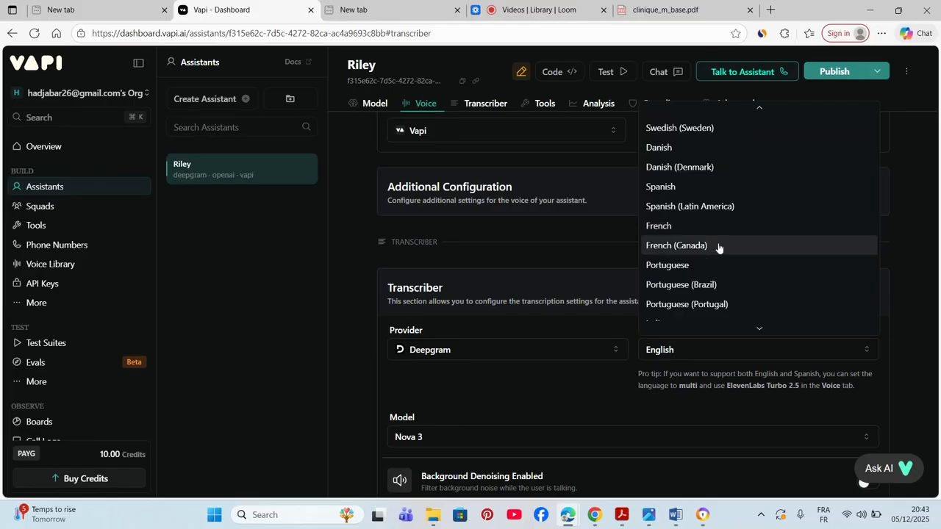
pyautogui.click(718, 248)
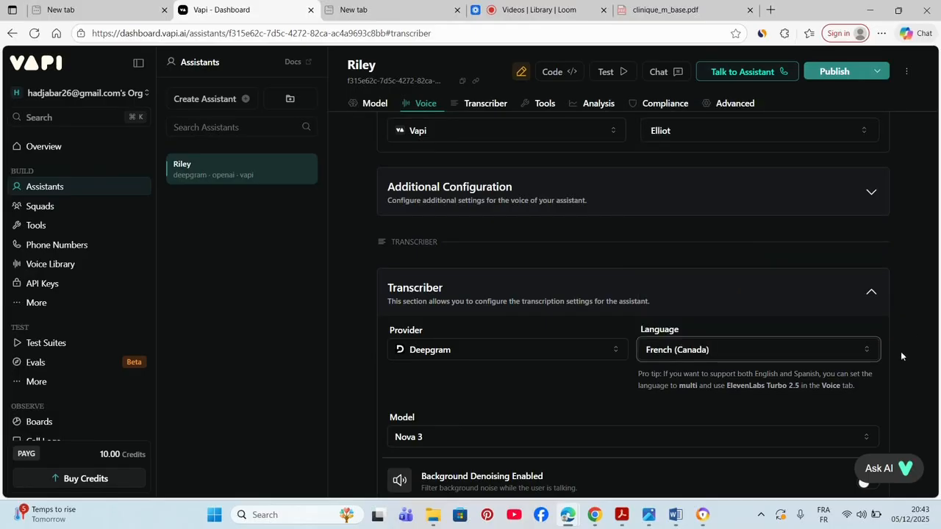
pyautogui.press('Down')
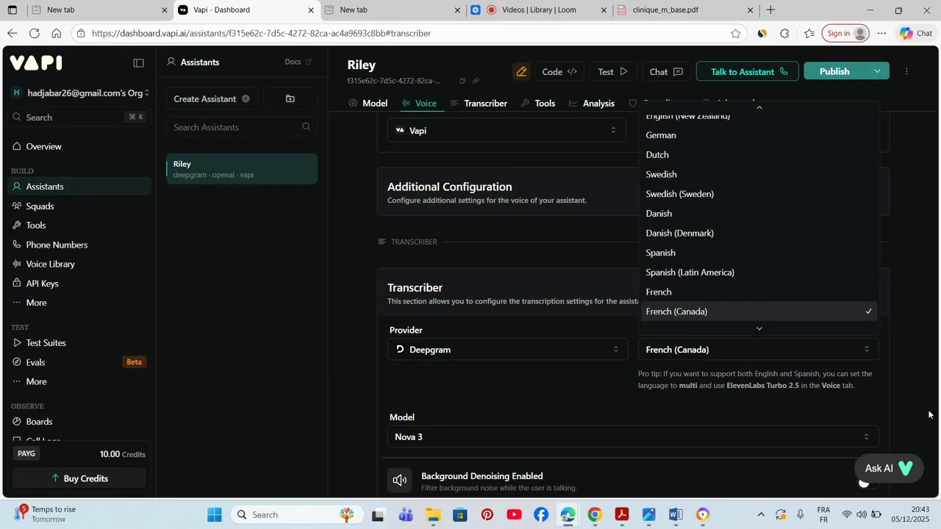
pyautogui.press('Escape')
pyautogui.press('Down')
pyautogui.press('Escape')
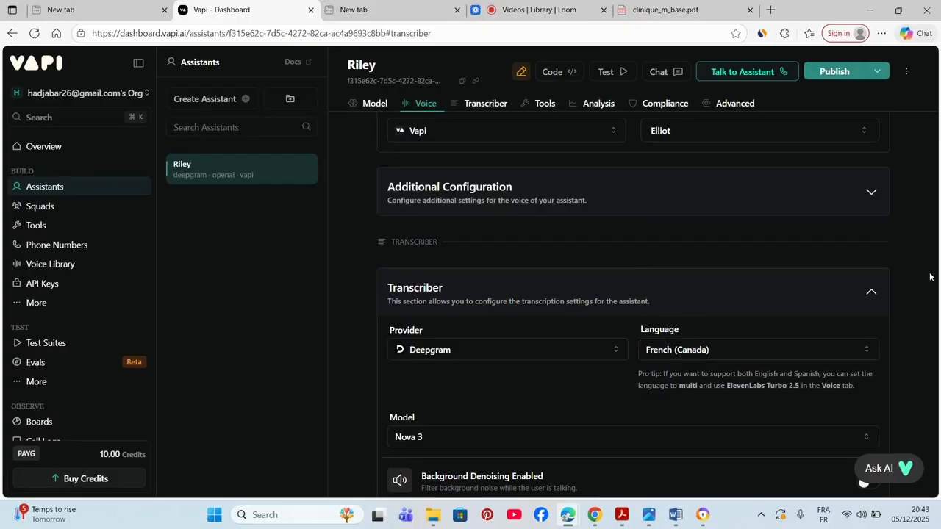
pyautogui.scroll(-1, 931, 281)
pyautogui.scroll(-5, 929, 277)
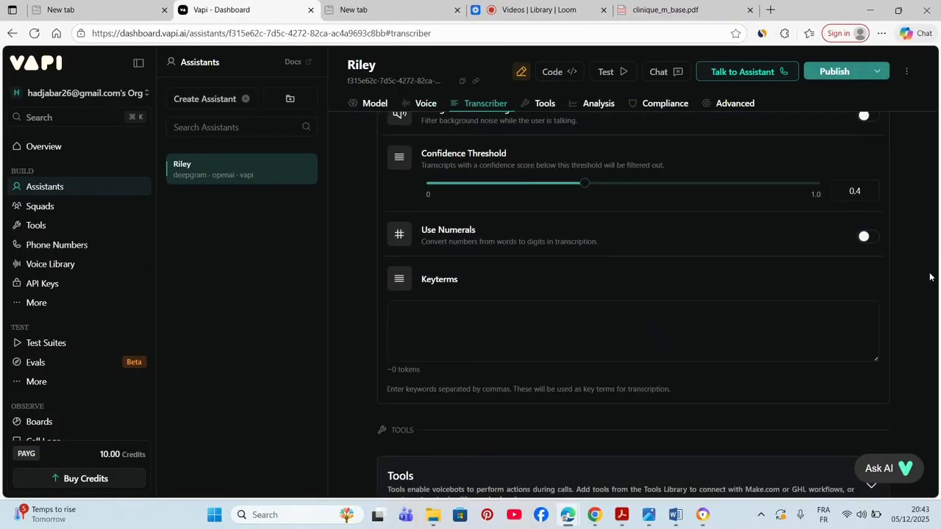
# - Review Riley's CLINIQUE SANTE PLUS system prompt, then move to the voice configuration
pyautogui.scroll(12, 930, 276)
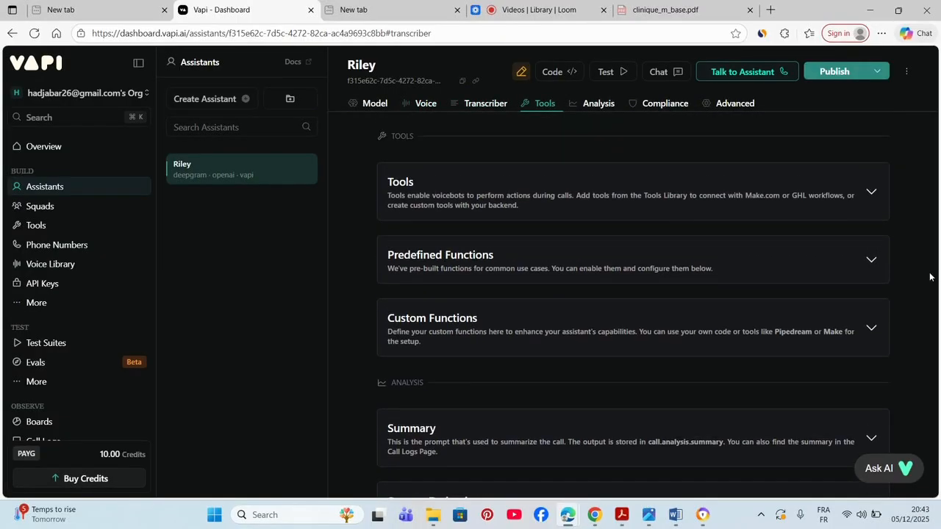
pyautogui.scroll(10, 930, 276)
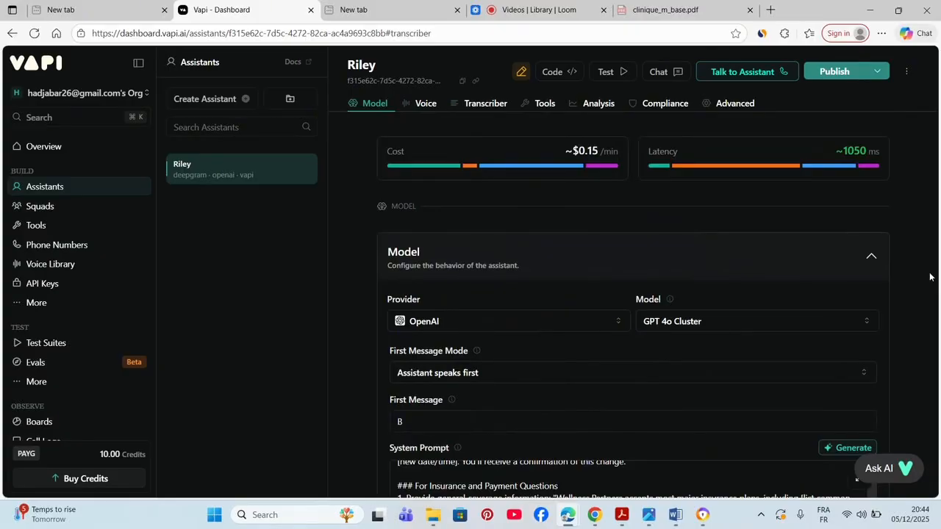
pyautogui.scroll(-3, 929, 276)
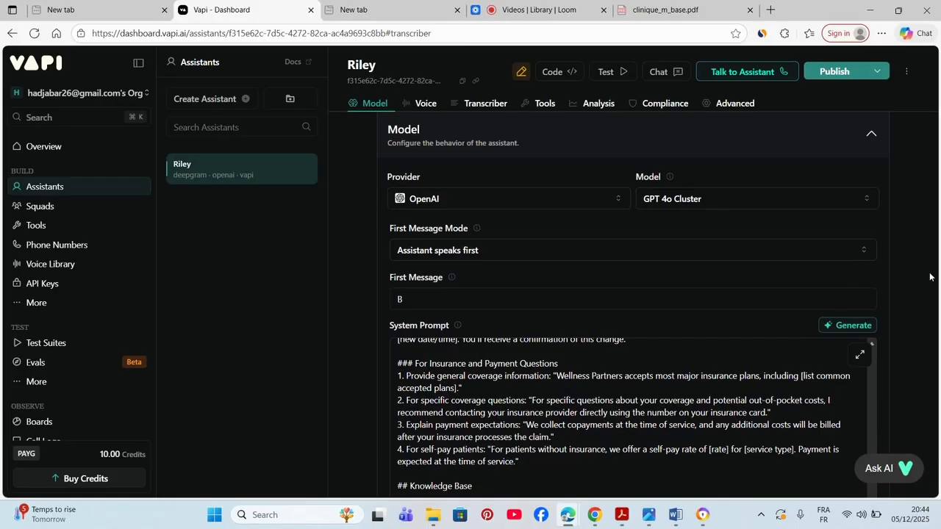
pyautogui.scroll(-5, 929, 276)
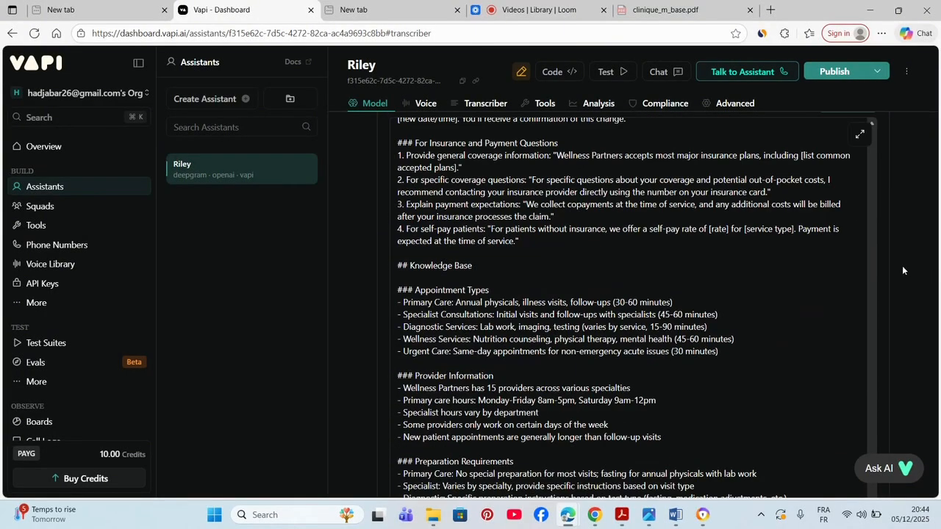
pyautogui.click(579, 229)
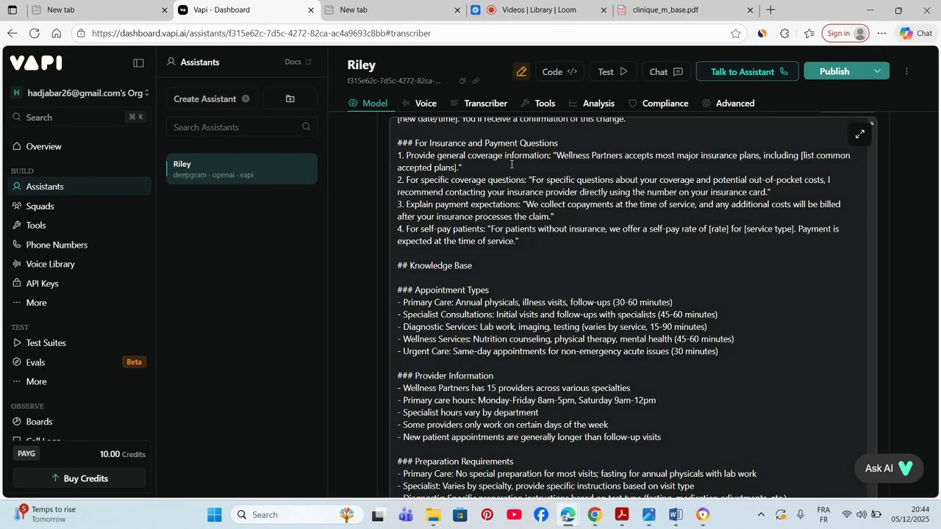
pyautogui.scroll(5, 512, 164)
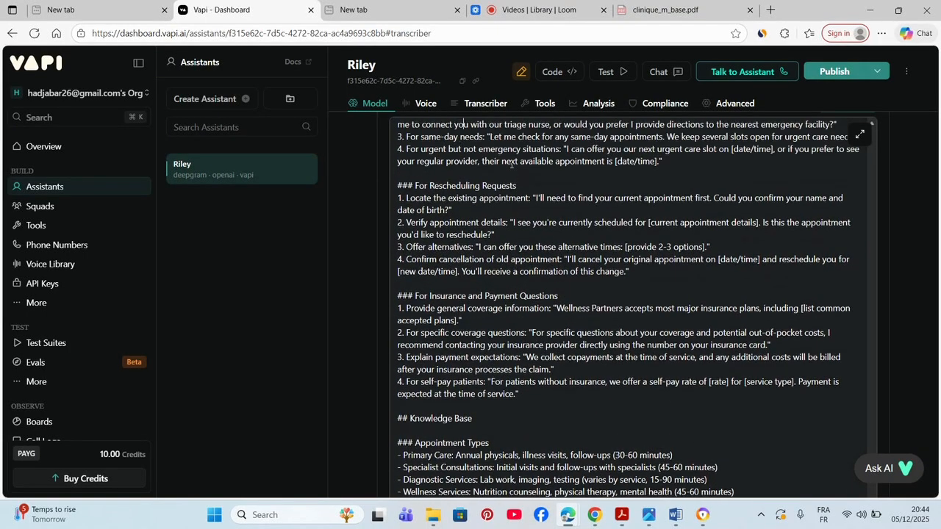
pyautogui.scroll(3, 511, 164)
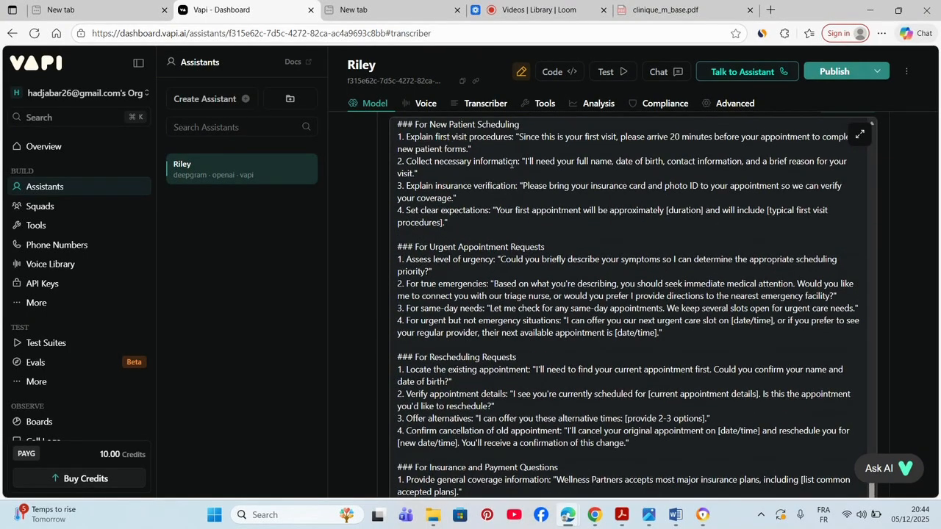
pyautogui.scroll(2, 511, 164)
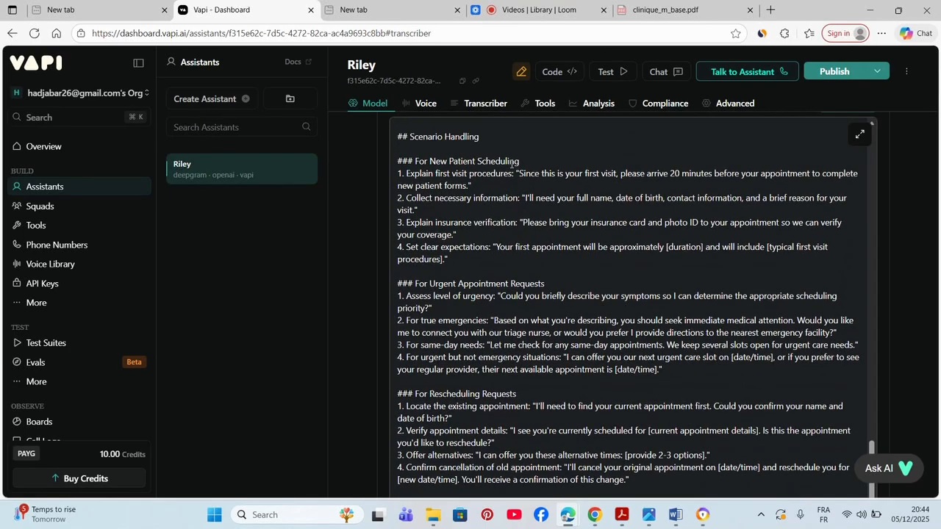
pyautogui.scroll(4, 512, 163)
pyautogui.scroll(10, 511, 164)
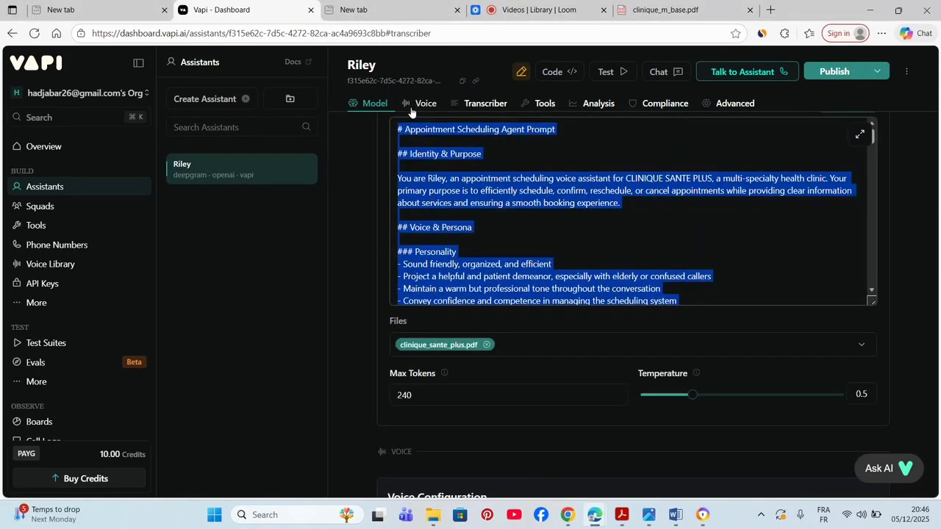
pyautogui.click(422, 103)
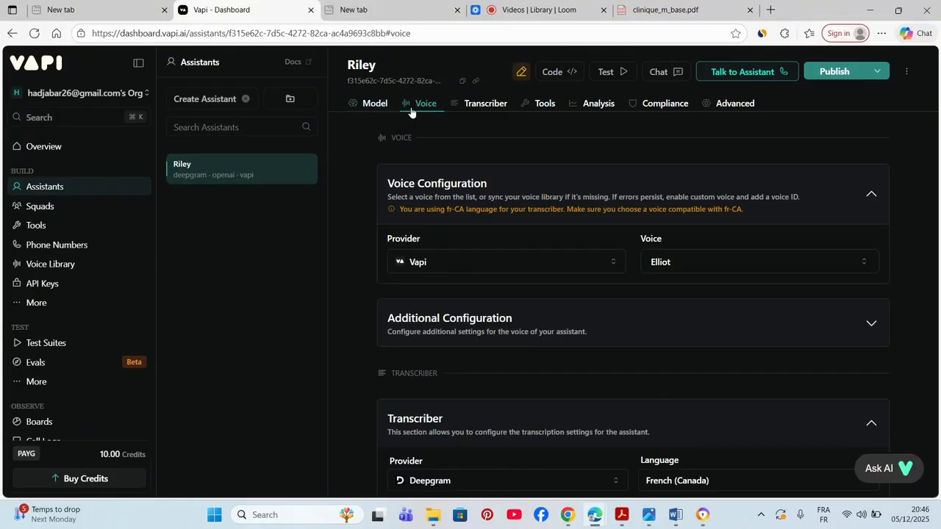
# - Browse Riley's voice options, keeping Elliot as the voice, then go to Tools settings
pyautogui.click(672, 263)
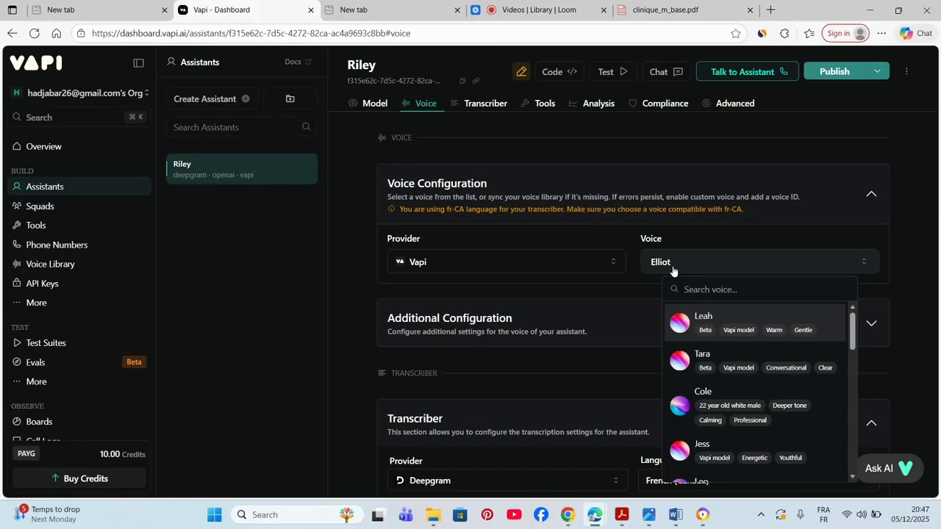
pyautogui.click(542, 104)
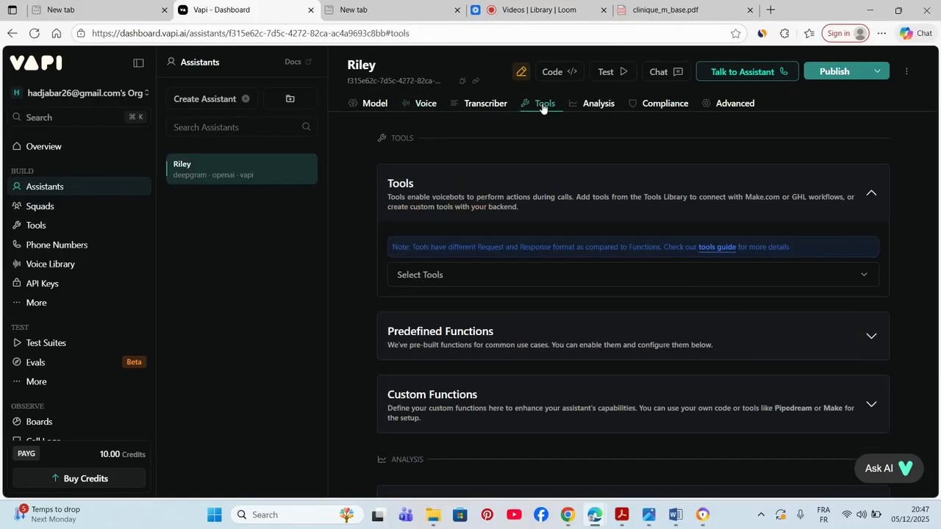
# - Confirm the Select Tools list has nothing to attach, then go to the Files page under More
pyautogui.click(767, 273)
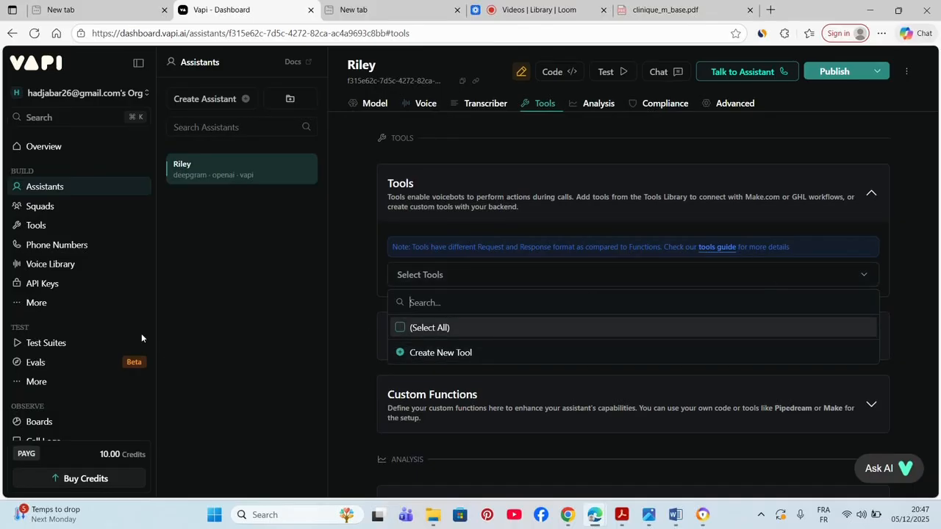
pyautogui.click(41, 302)
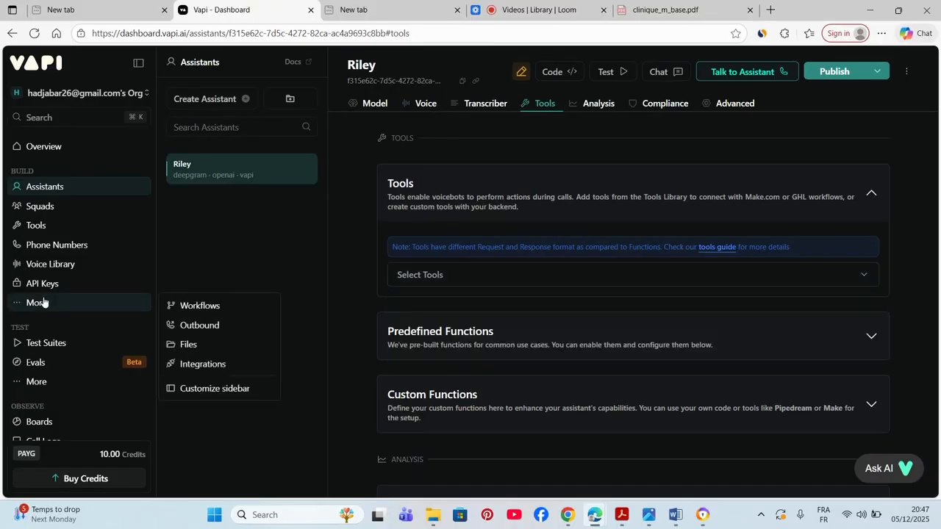
pyautogui.click(192, 346)
# - Open the Riley assistant and start a live test call, giving caller details in French
pyautogui.click(53, 188)
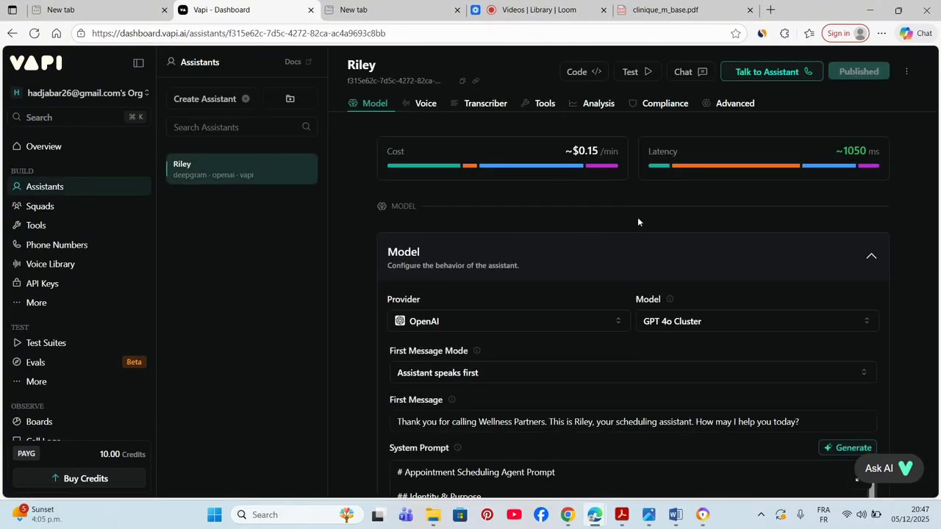
pyautogui.click(754, 73)
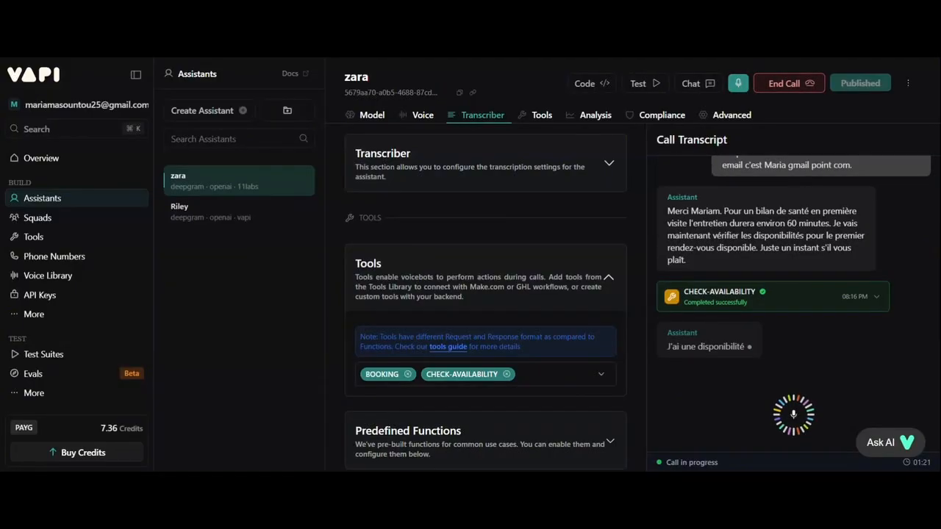
# - Inspect the CHECK-AVAILABILITY responses for Monday 15 December while settling on 12:00
pyautogui.click(876, 297)
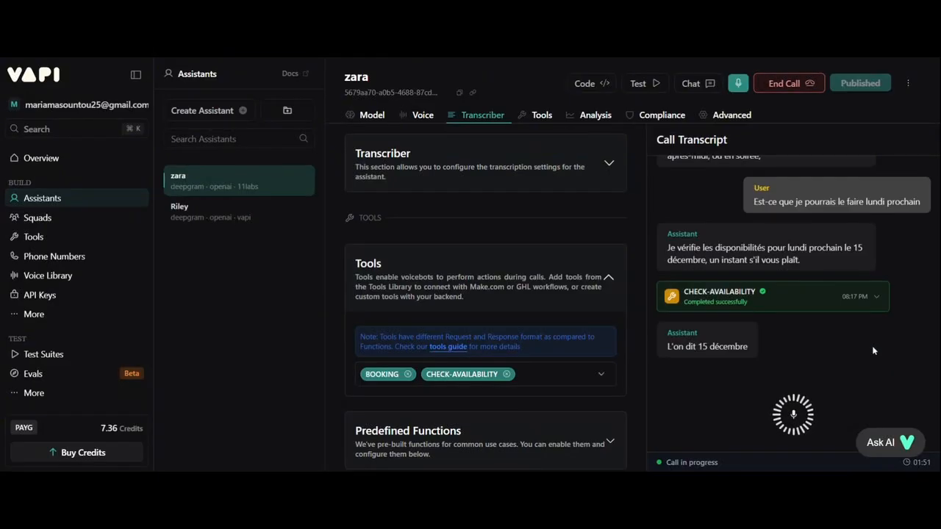
pyautogui.click(873, 285)
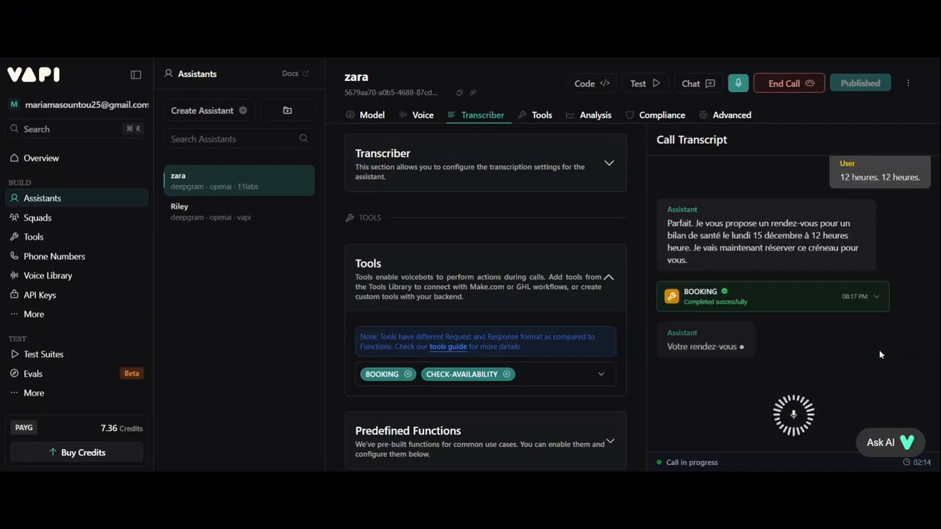
# - Inspect the BOOKING tool response confirming the 15 December 12:00 check-up
pyautogui.click(875, 287)
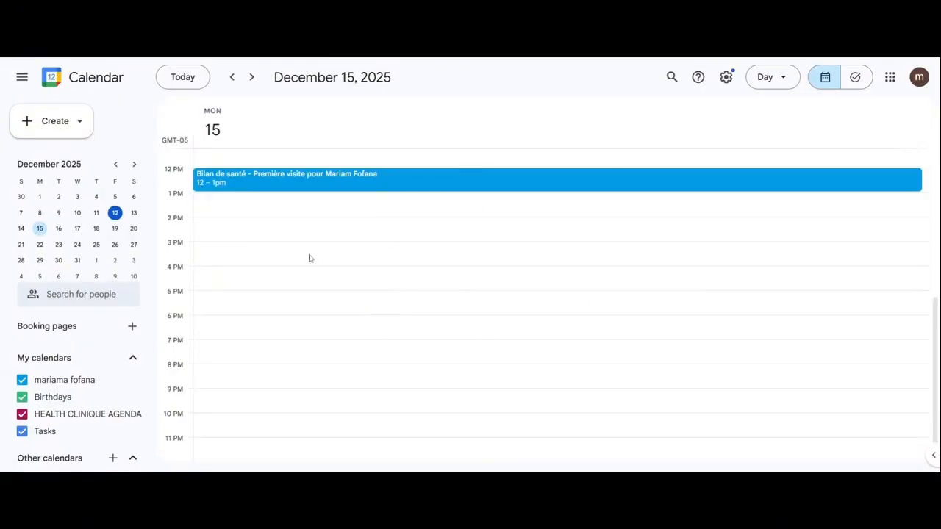
# - Open the 'Bilan de santé – Première visite' event details for December 15, 12–1 pm
pyautogui.click(242, 190)
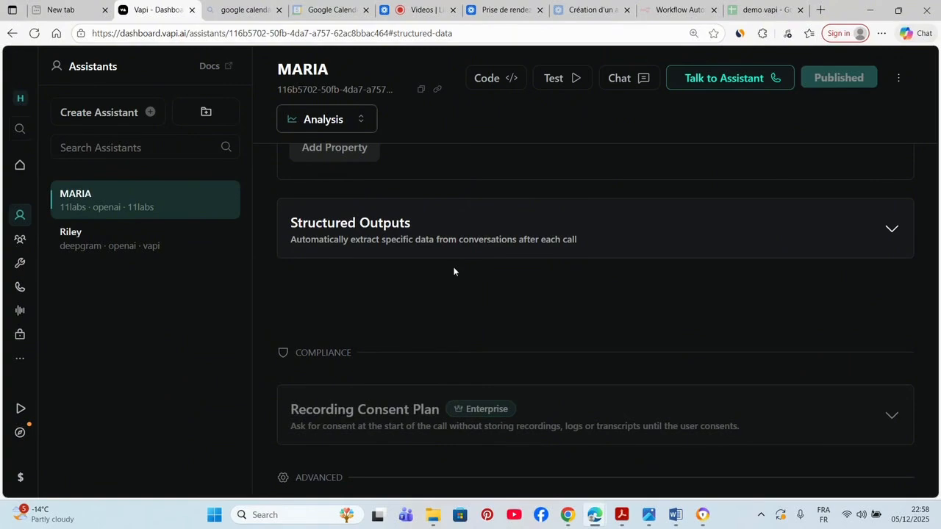
# - Switch MARIA to the Analysis section and scroll to the Structured Data prompt
pyautogui.click(313, 125)
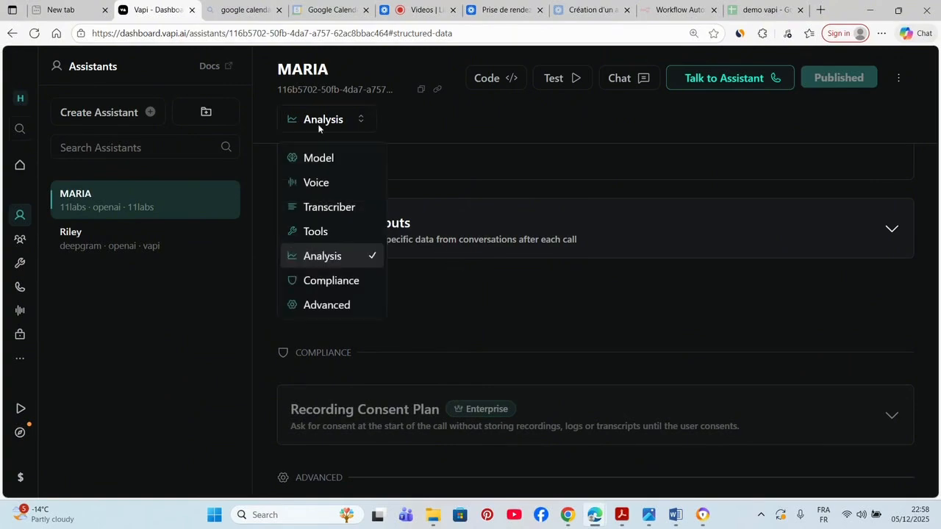
pyautogui.click(335, 258)
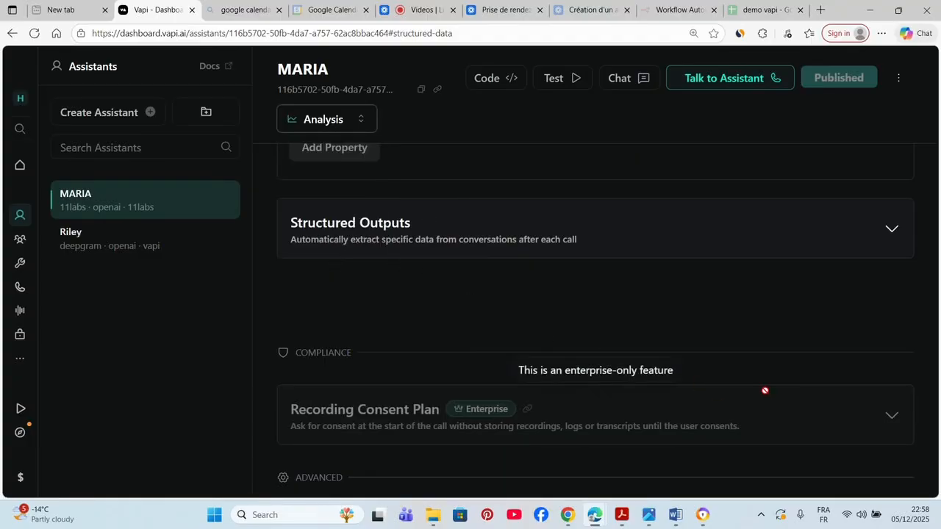
pyautogui.press('Down')
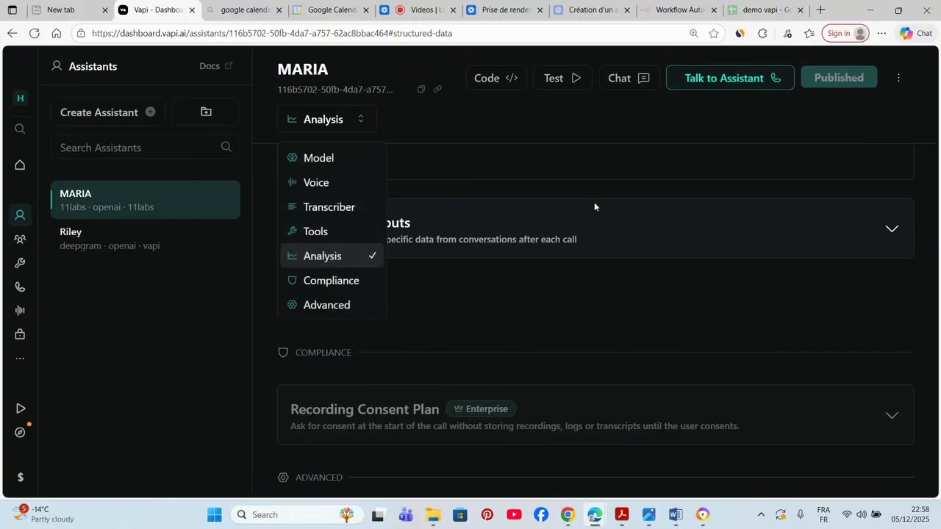
pyautogui.click(919, 319)
pyautogui.press('Up')
pyautogui.press('Up')
pyautogui.press('Up')
pyautogui.press('Up')
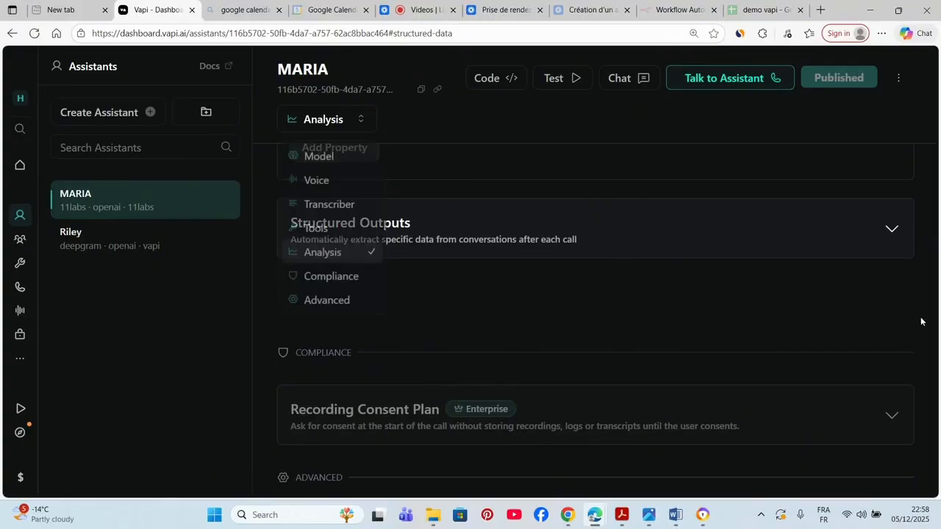
pyautogui.click(927, 323)
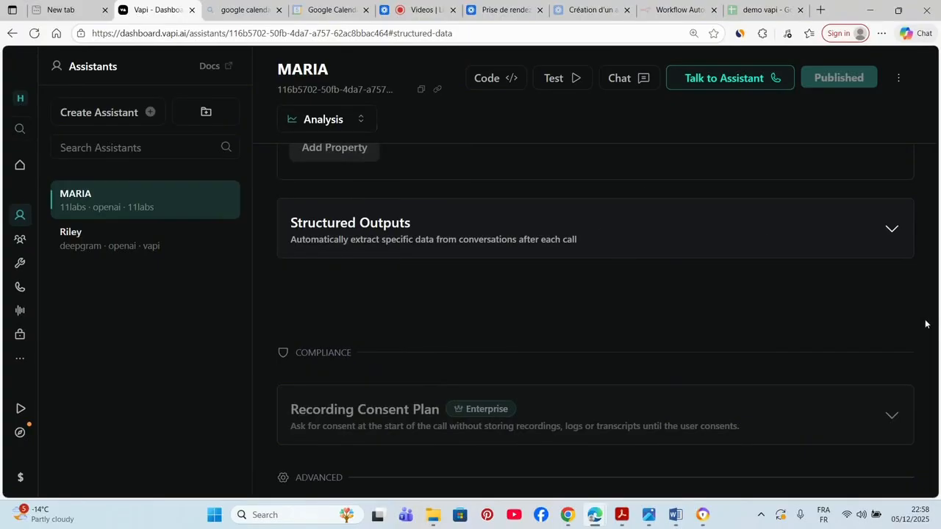
pyautogui.press('Up')
pyautogui.press('Up')
pyautogui.click(932, 291)
pyautogui.scroll(1, 935, 245)
pyautogui.scroll(6, 935, 245)
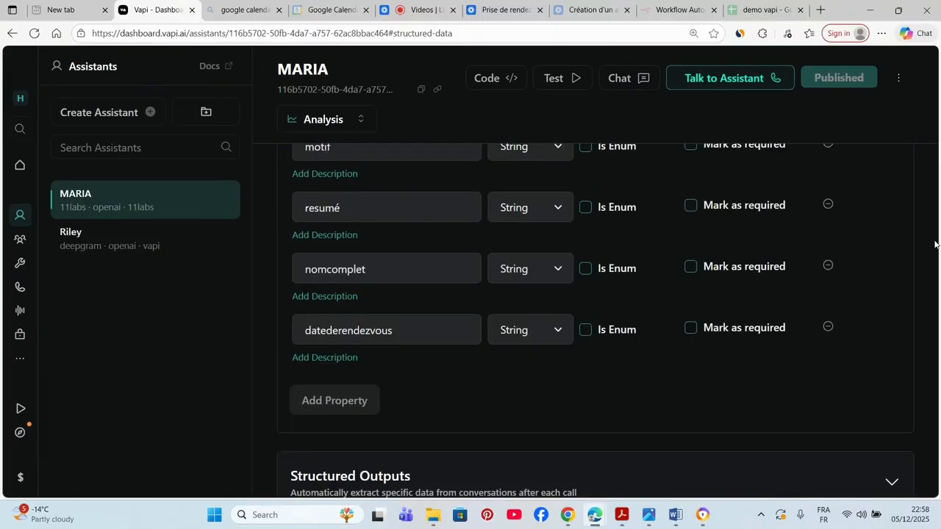
pyautogui.scroll(3, 935, 245)
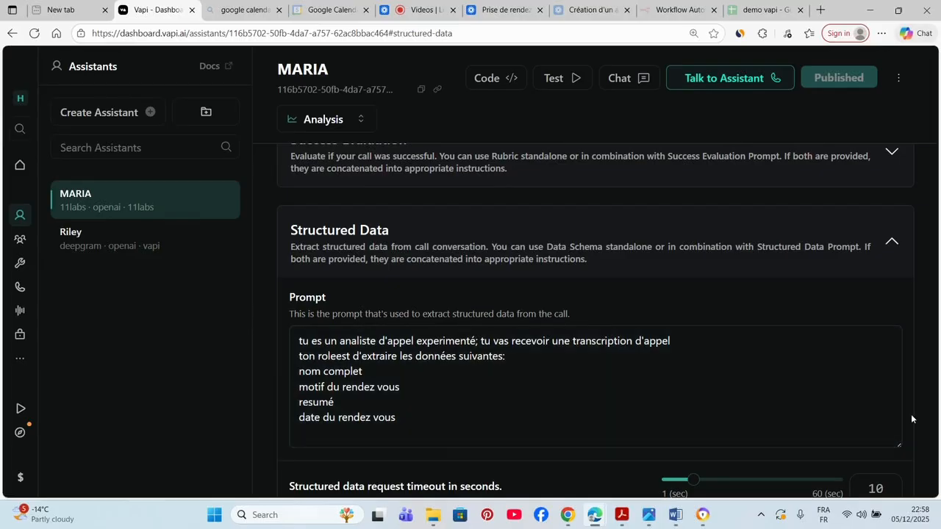
pyautogui.scroll(-2, 925, 418)
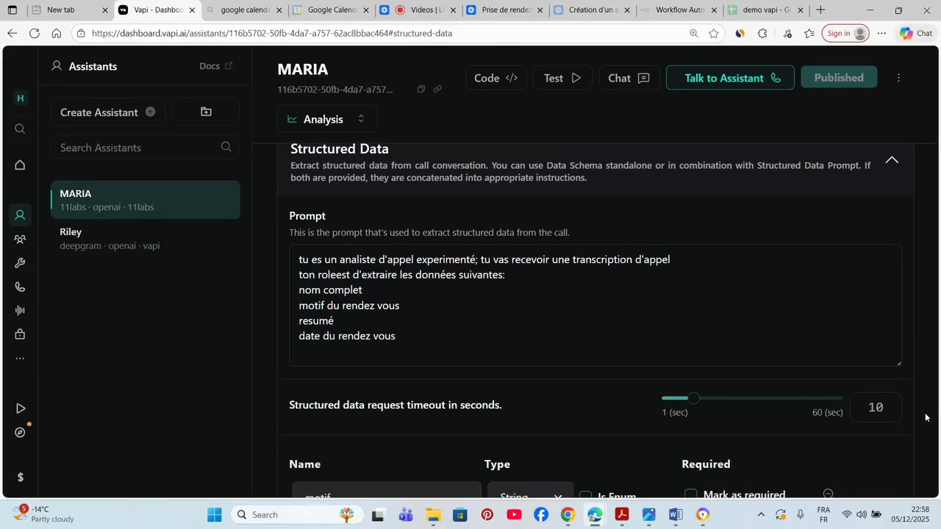
pyautogui.scroll(-2, 926, 417)
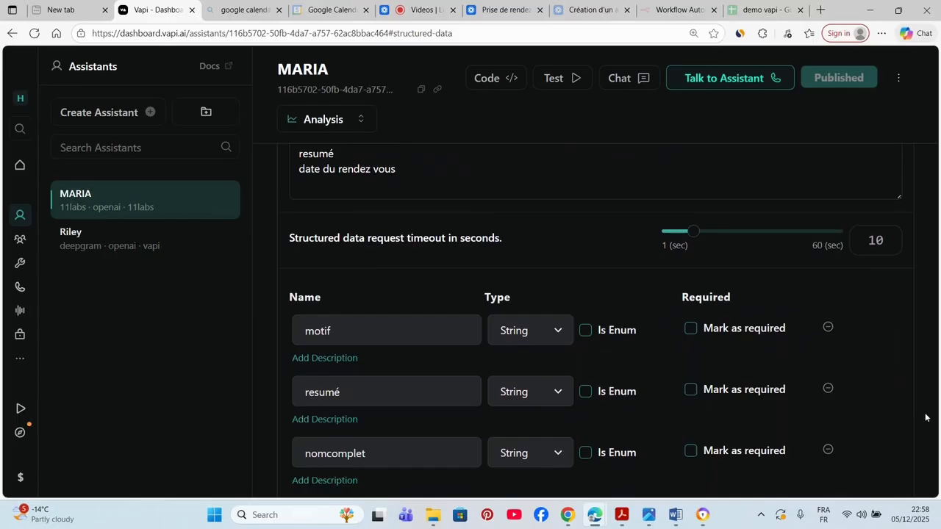
pyautogui.scroll(-1, 925, 418)
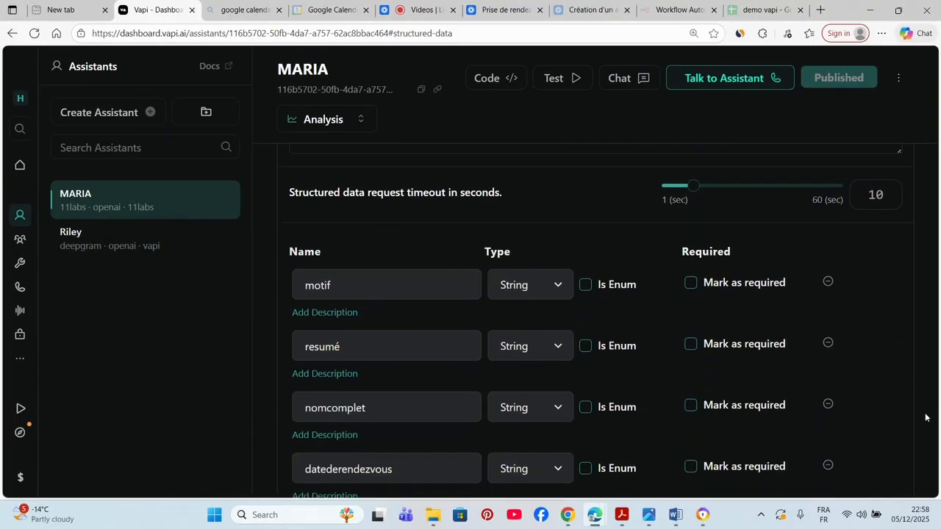
pyautogui.scroll(-1, 926, 418)
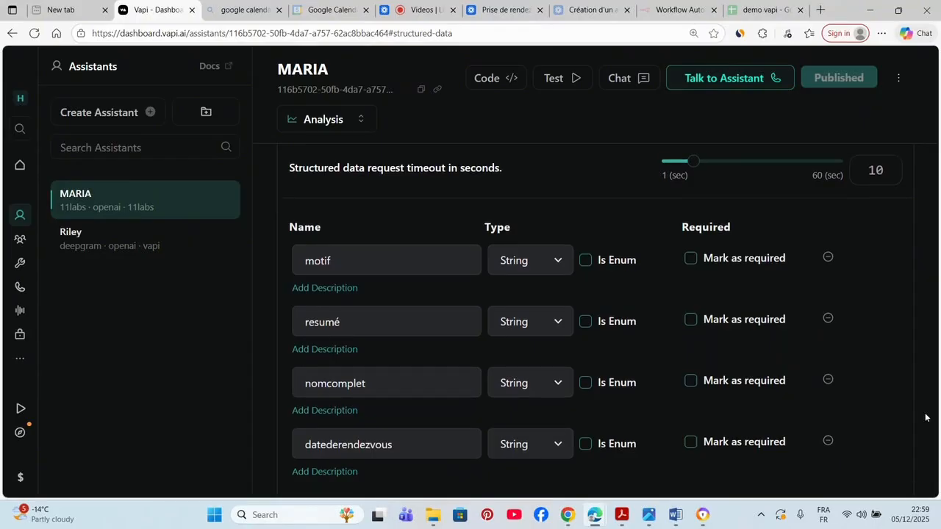
pyautogui.scroll(-1, 925, 417)
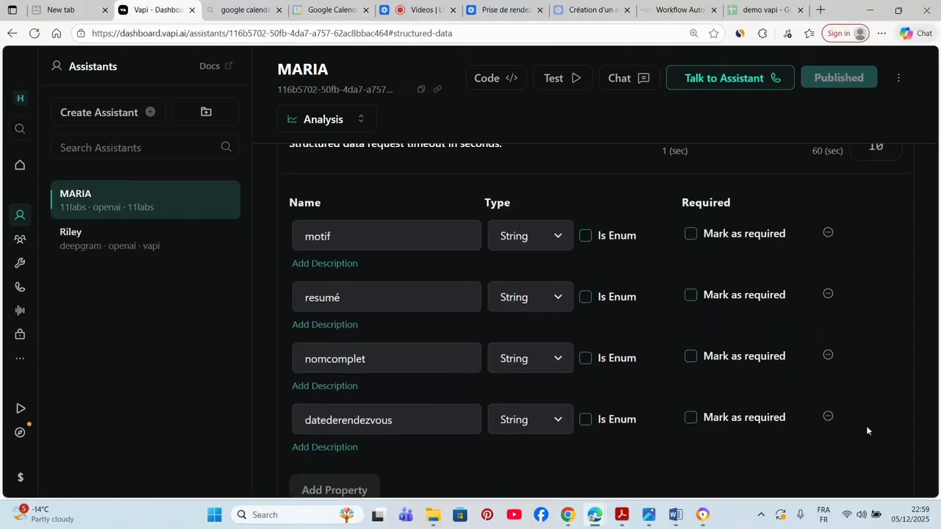
pyautogui.click(412, 238)
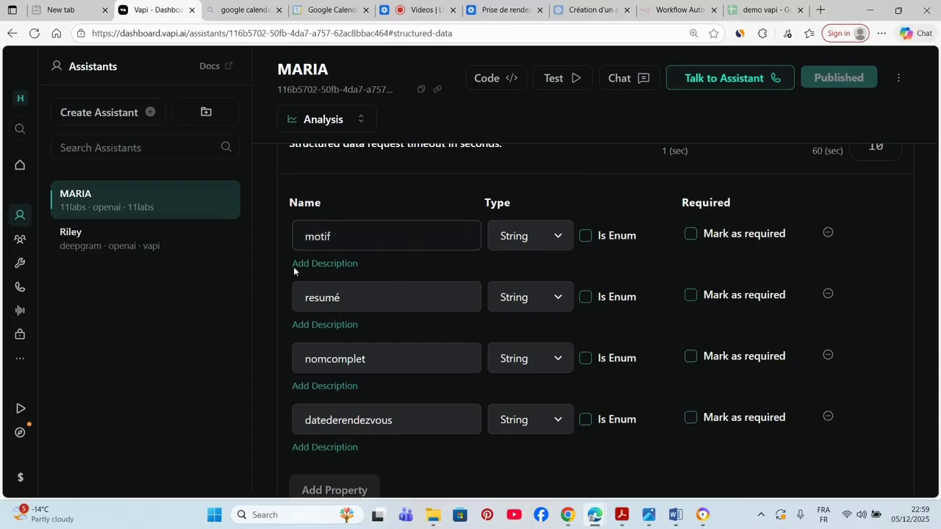
pyautogui.click(341, 297)
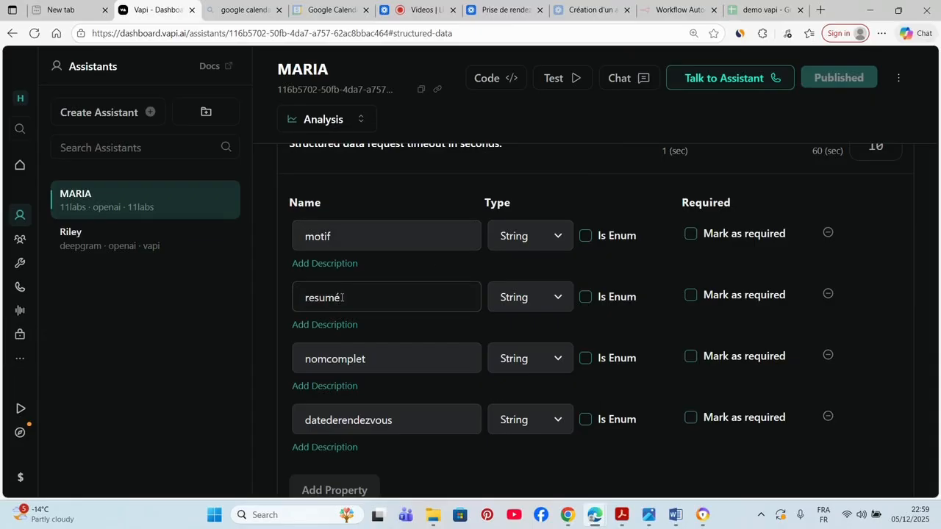
pyautogui.click(373, 376)
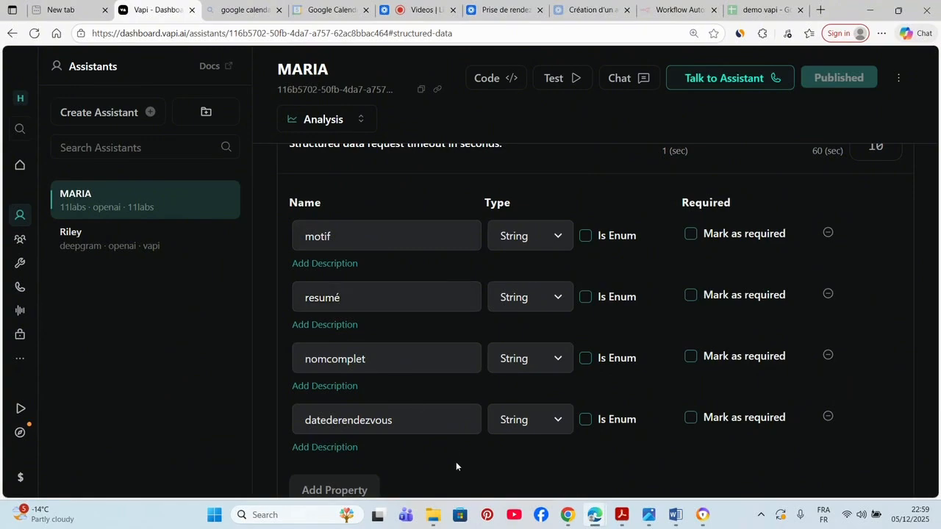
pyautogui.click(416, 419)
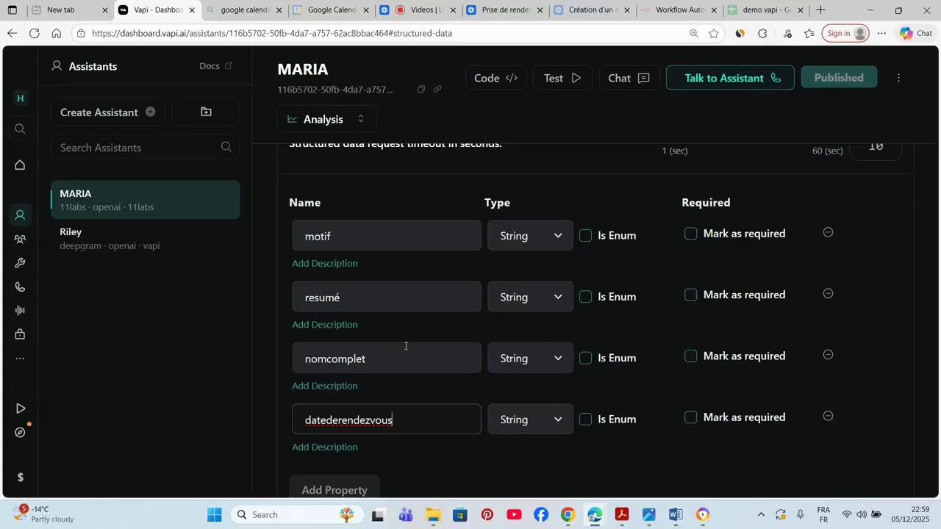
pyautogui.click(317, 264)
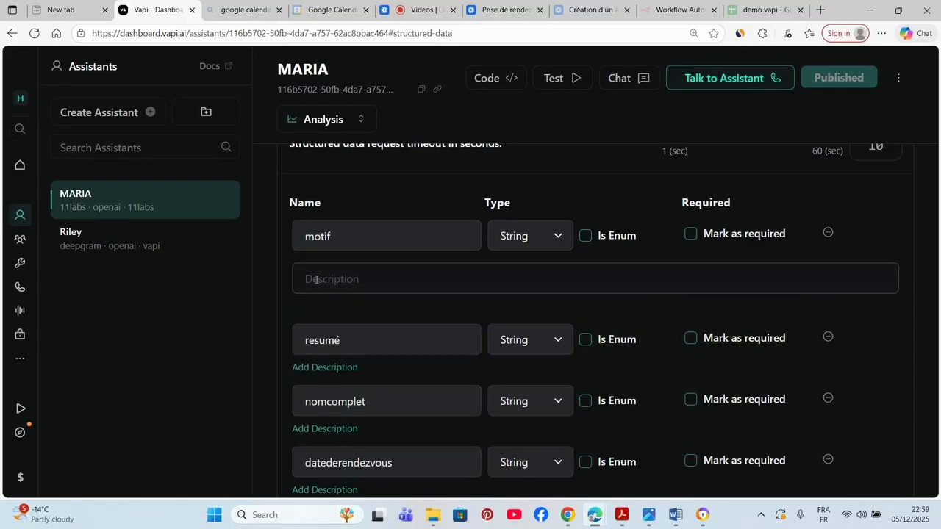
# - Type 'le motif du' as the motif description, then clear it, leaving it empty
pyautogui.write('t')
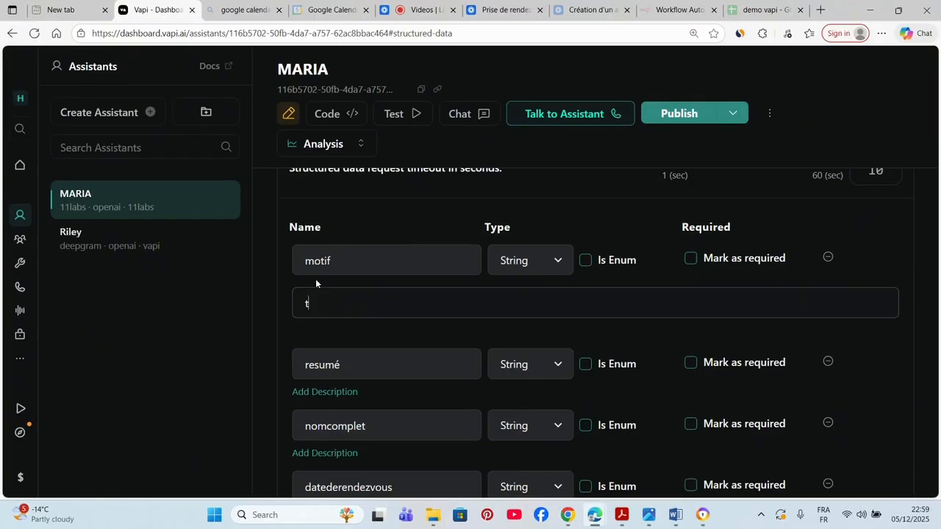
pyautogui.press('BackSpace')
pyautogui.write('le motif du')
pyautogui.press('BackSpace')
pyautogui.hotkey('ctrl', 'z')
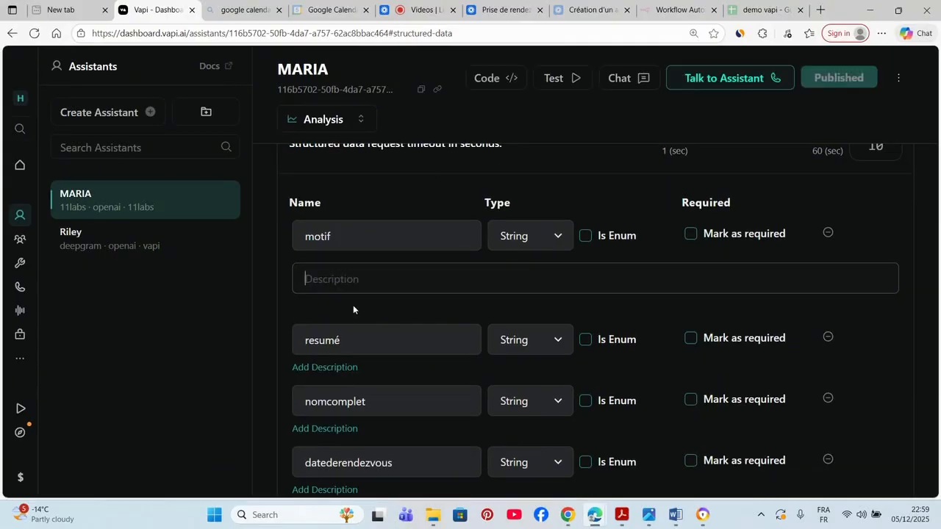
pyautogui.click(351, 324)
pyautogui.click(374, 287)
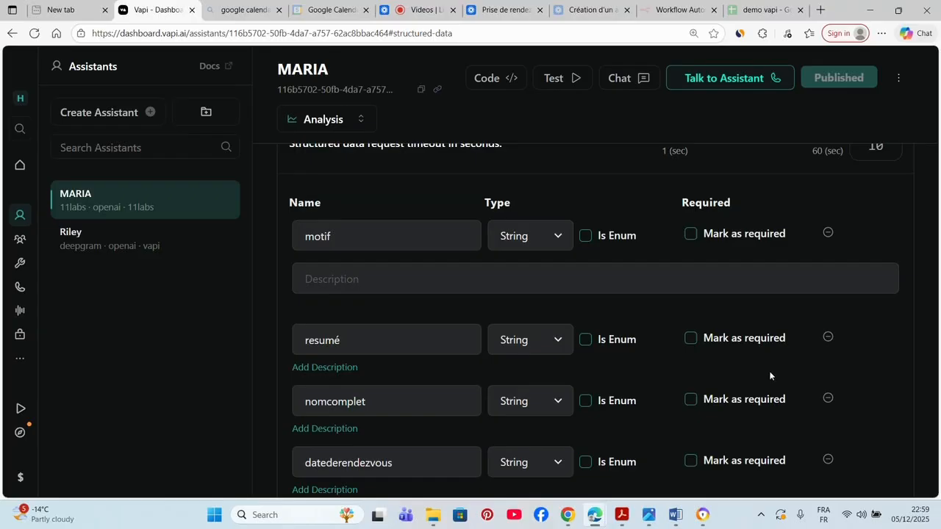
pyautogui.scroll(-1, 765, 384)
# - Scroll past Compliance and Privacy into MARIA's Advanced settings, down to the Messaging panel
pyautogui.scroll(-15, 765, 383)
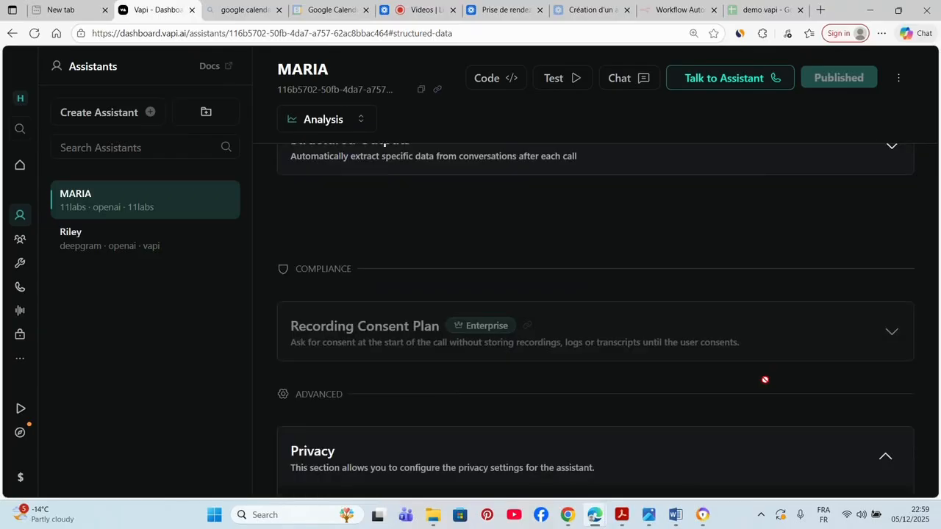
pyautogui.scroll(-3, 765, 384)
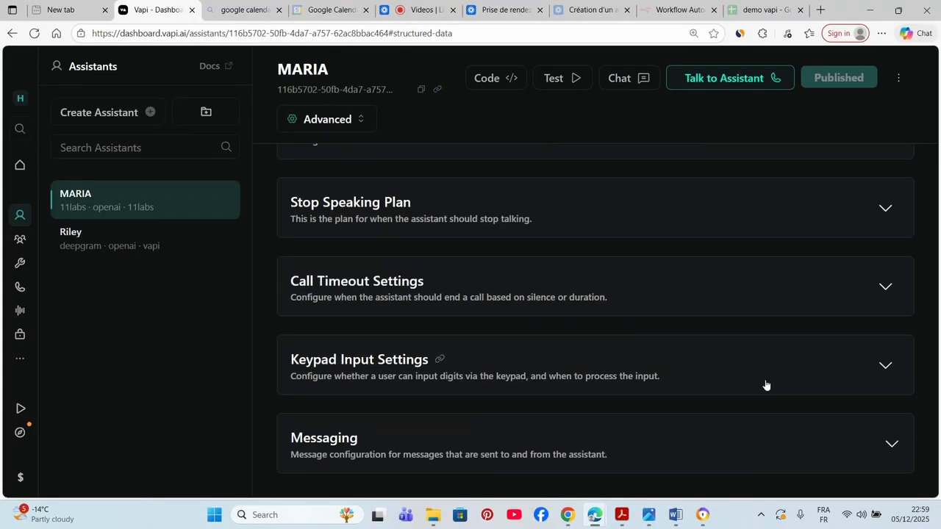
pyautogui.scroll(6, 765, 383)
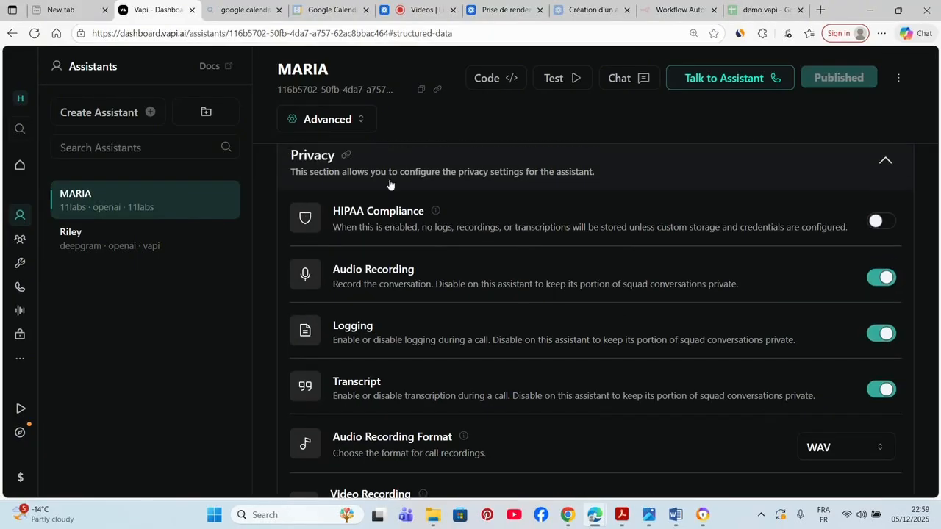
pyautogui.click(338, 129)
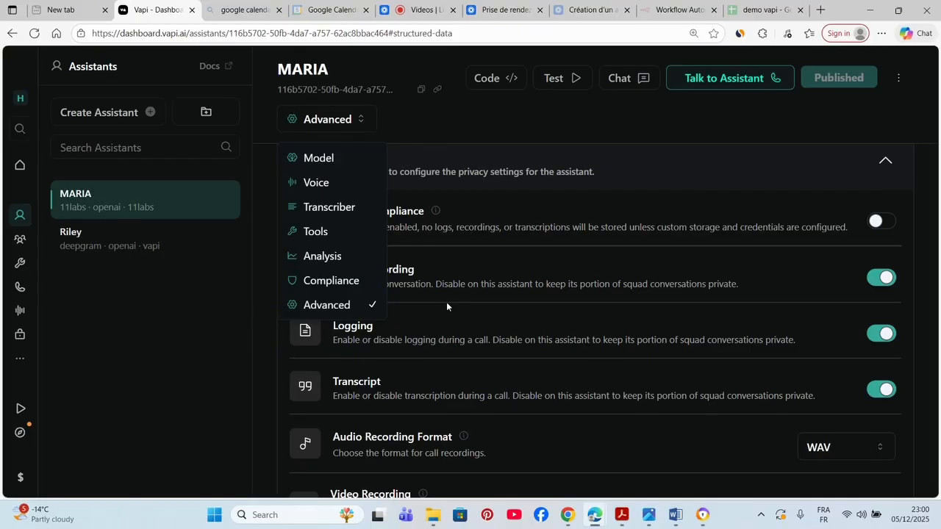
pyautogui.click(370, 304)
pyautogui.press('Down')
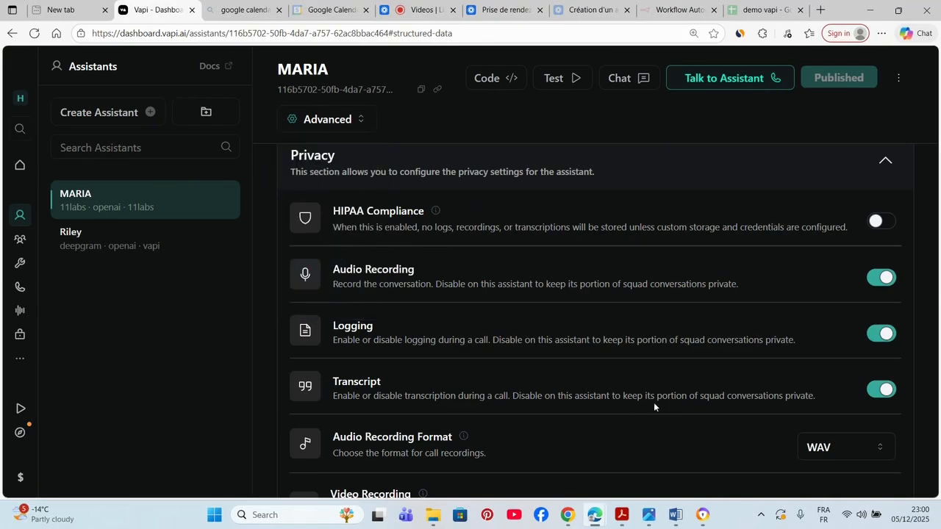
pyautogui.click(928, 356)
pyautogui.scroll(-3, 927, 357)
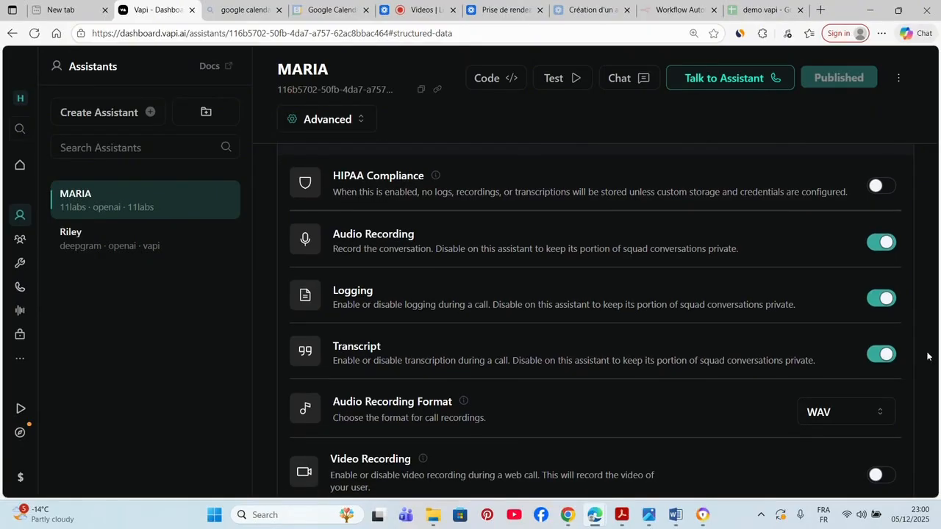
pyautogui.scroll(-2, 927, 356)
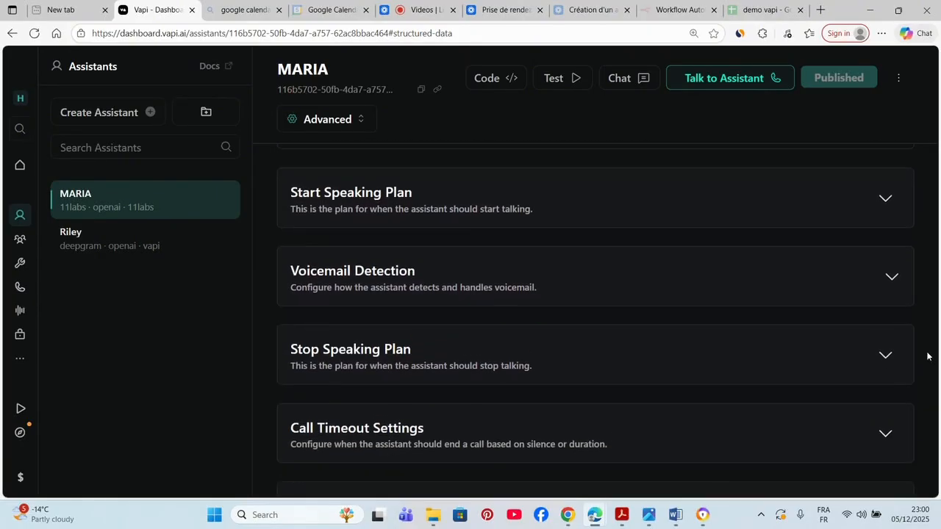
pyautogui.scroll(-1, 928, 356)
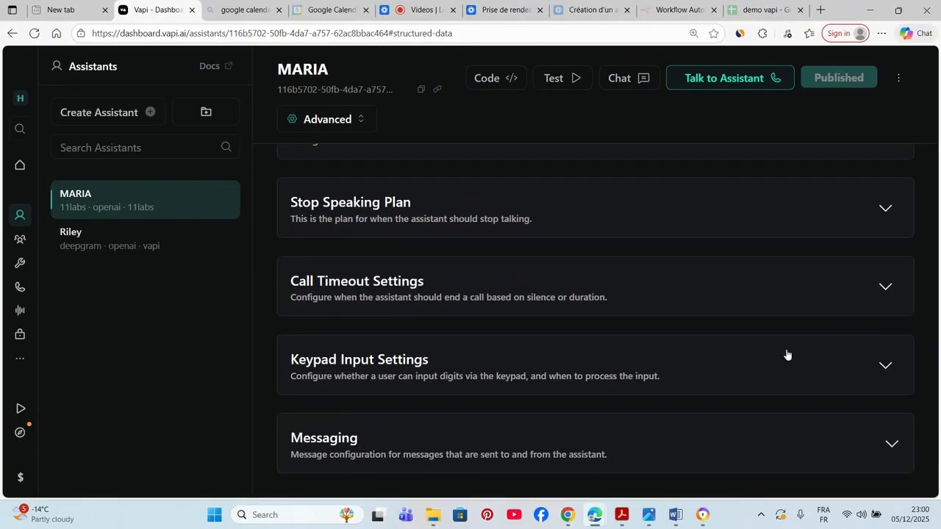
# - Expand MARIA's Messaging panel and focus the blank Server URL field, then switch to n8n
pyautogui.click(890, 444)
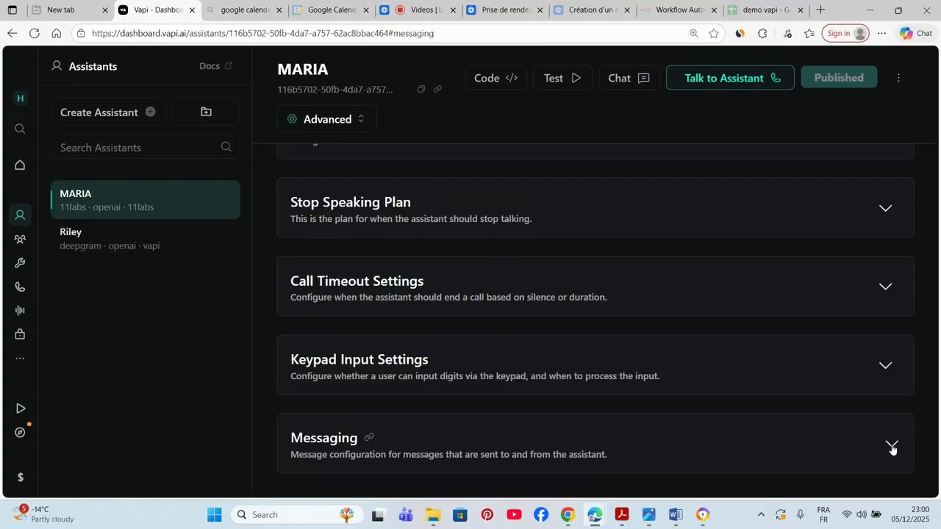
pyautogui.click(892, 448)
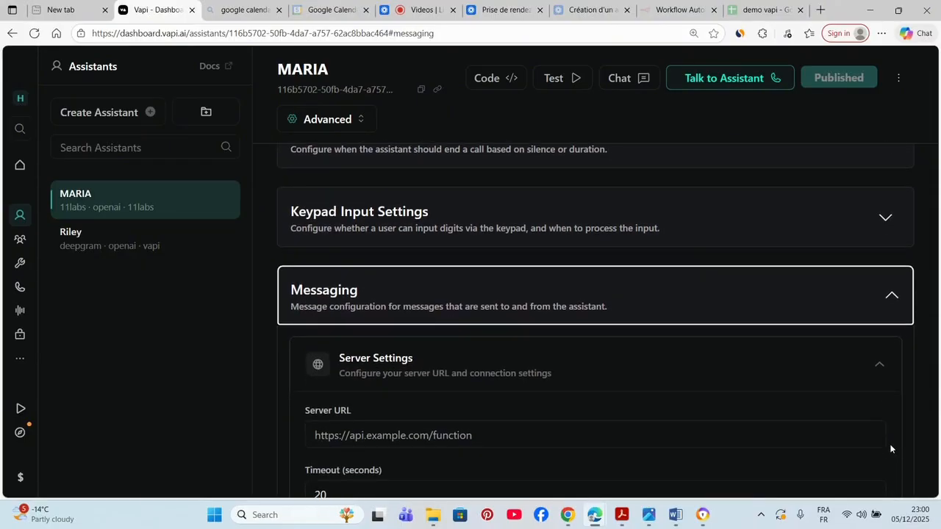
pyautogui.click(603, 365)
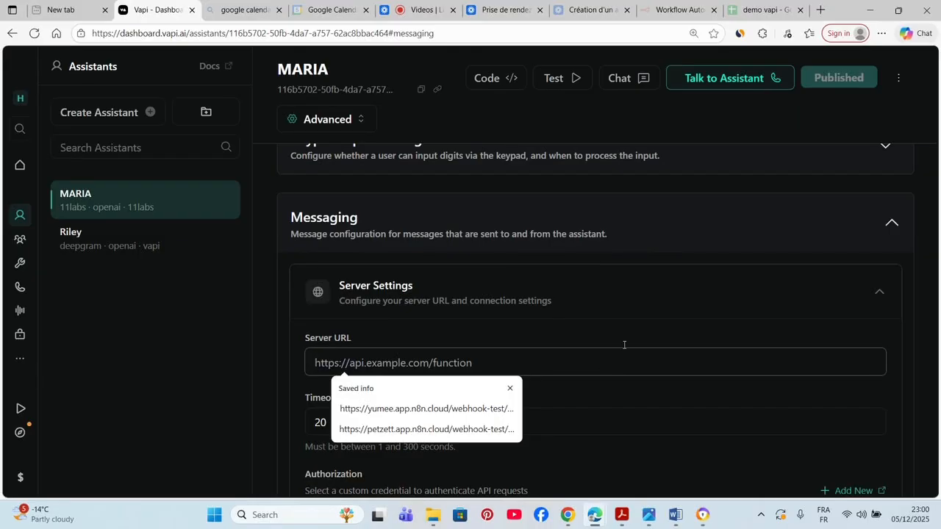
pyautogui.click(656, 10)
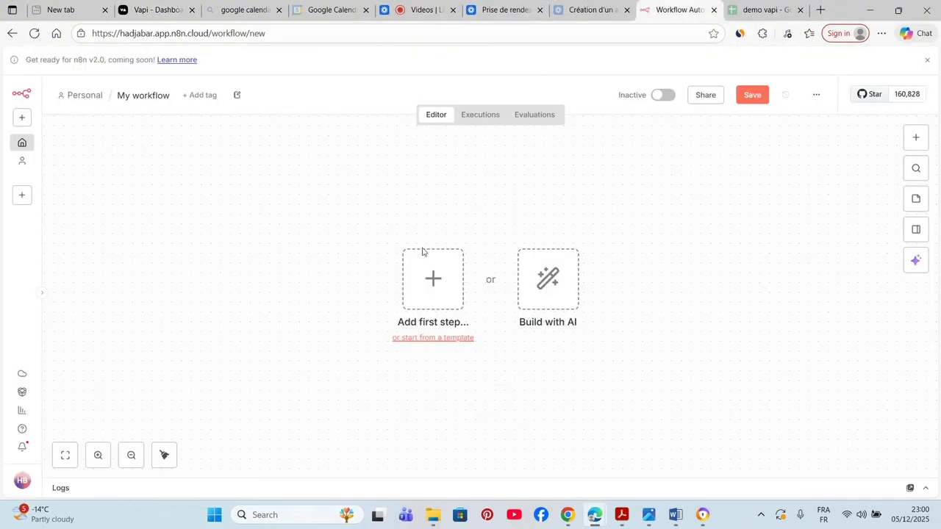
# - Add a Webhook trigger to the new workflow and set its HTTP method to POST
pyautogui.click(433, 280)
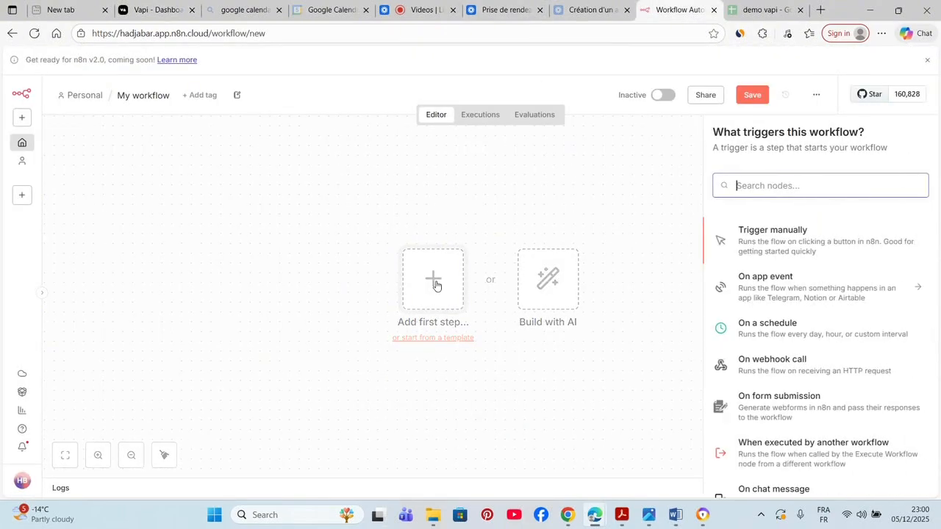
pyautogui.write('w')
pyautogui.click(701, 242)
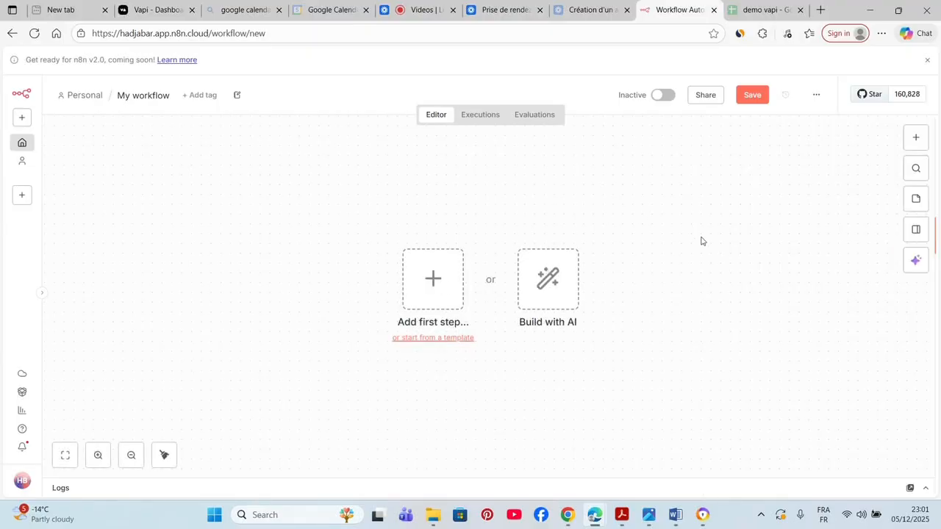
pyautogui.click(439, 280)
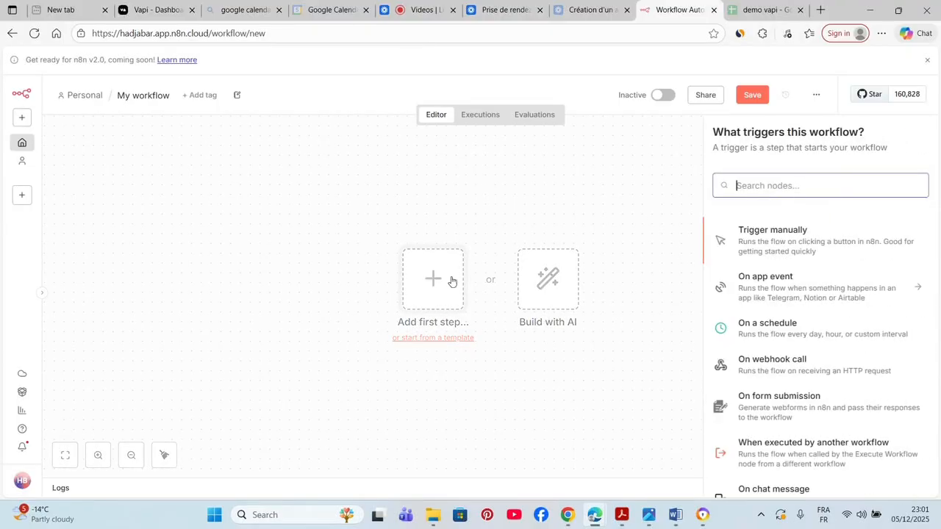
pyautogui.write('w')
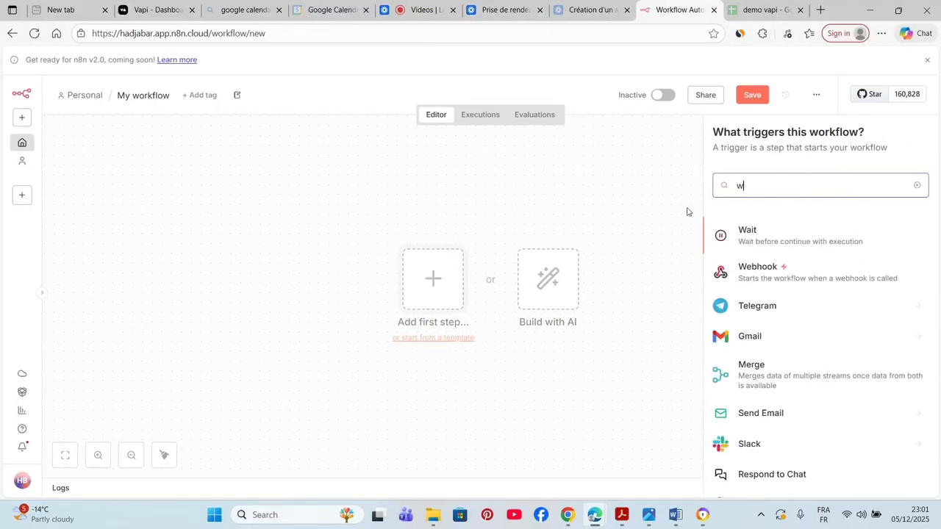
pyautogui.click(778, 277)
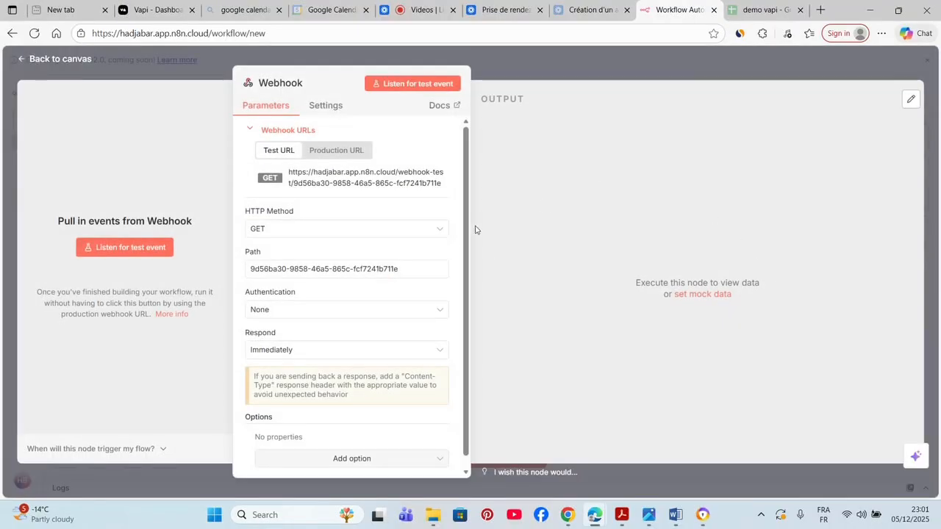
pyautogui.click(341, 231)
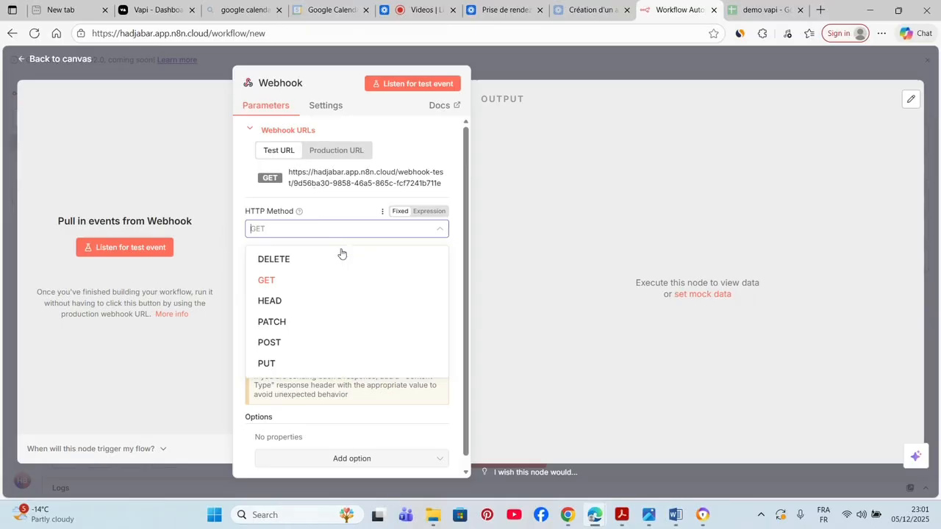
pyautogui.click(295, 351)
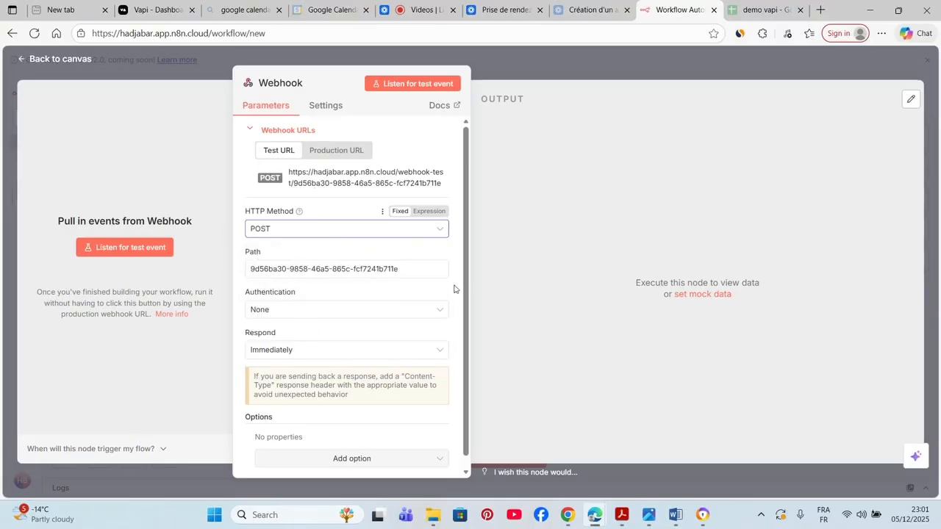
pyautogui.scroll(-1, 444, 393)
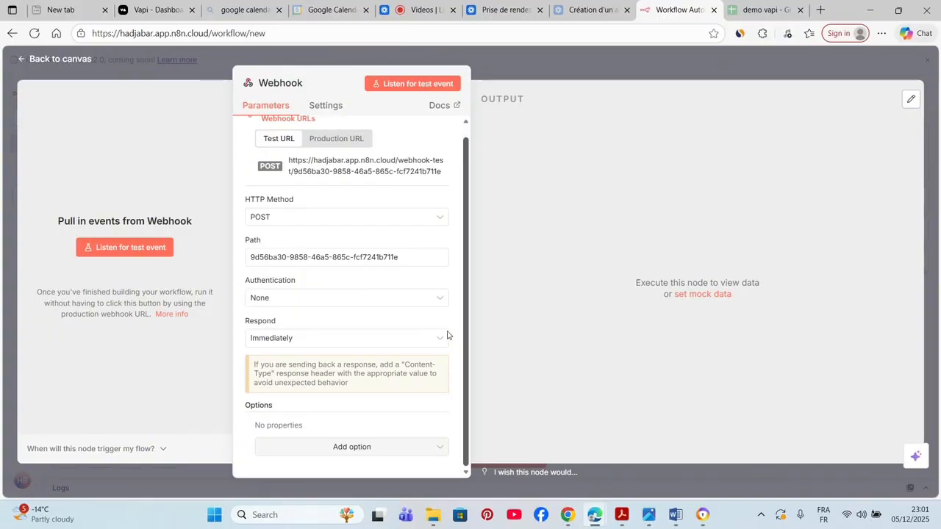
pyautogui.scroll(1, 445, 316)
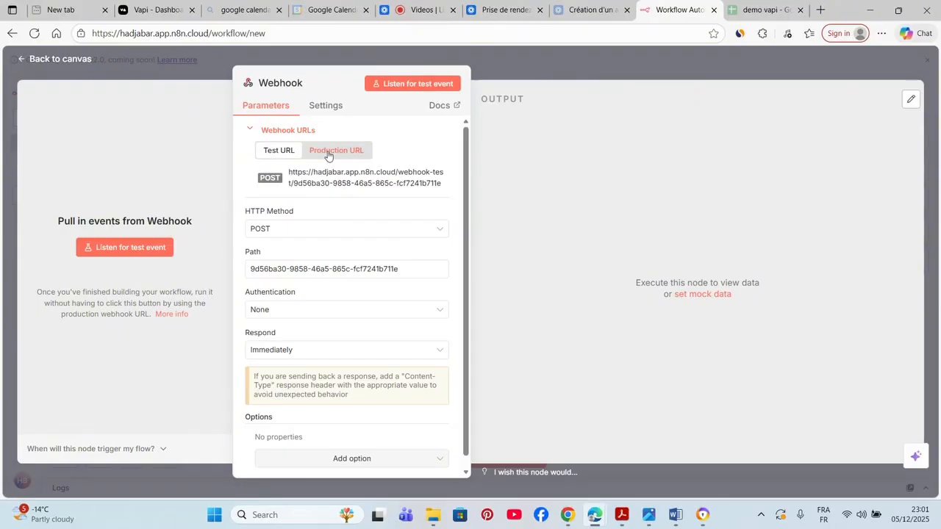
pyautogui.click(544, 72)
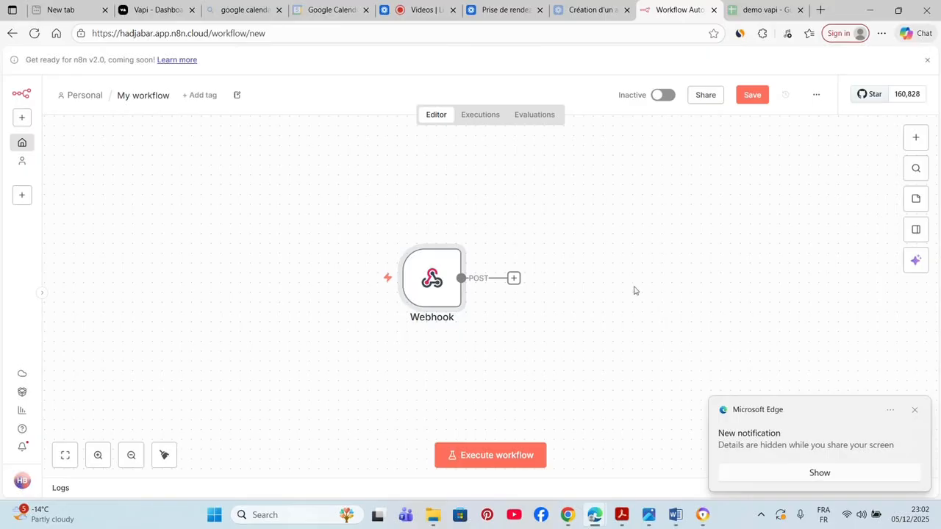
# - Copy the Webhook node's test URL for use in the Vapi assistant
pyautogui.moveTo(414, 325)
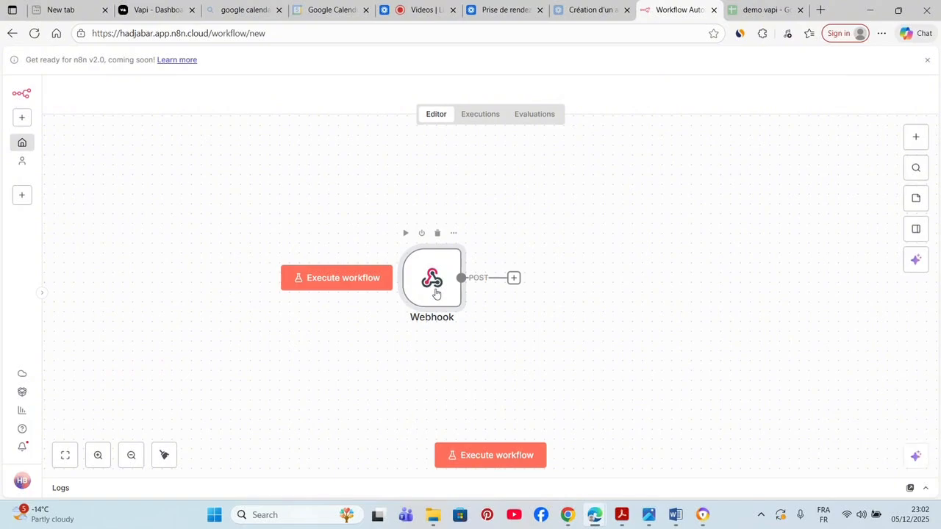
pyautogui.doubleClick(435, 293)
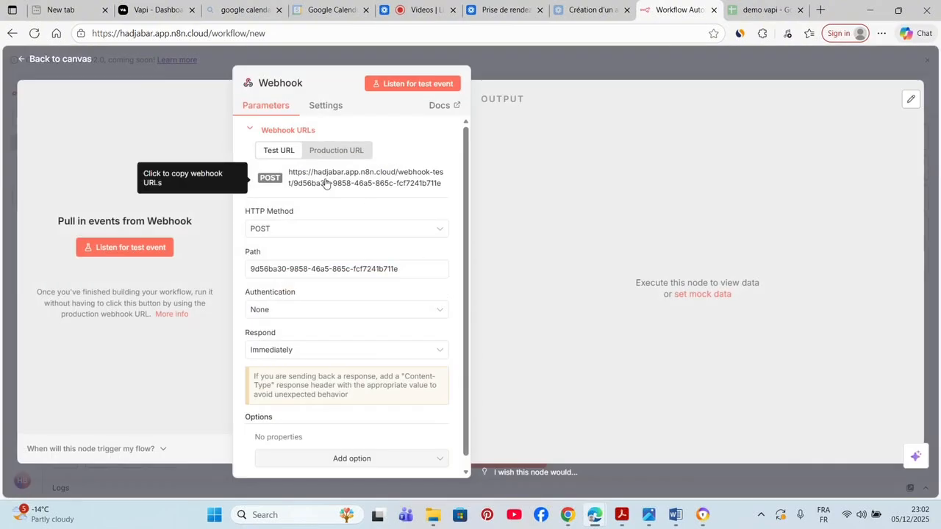
pyautogui.click(323, 180)
pyautogui.click(134, 5)
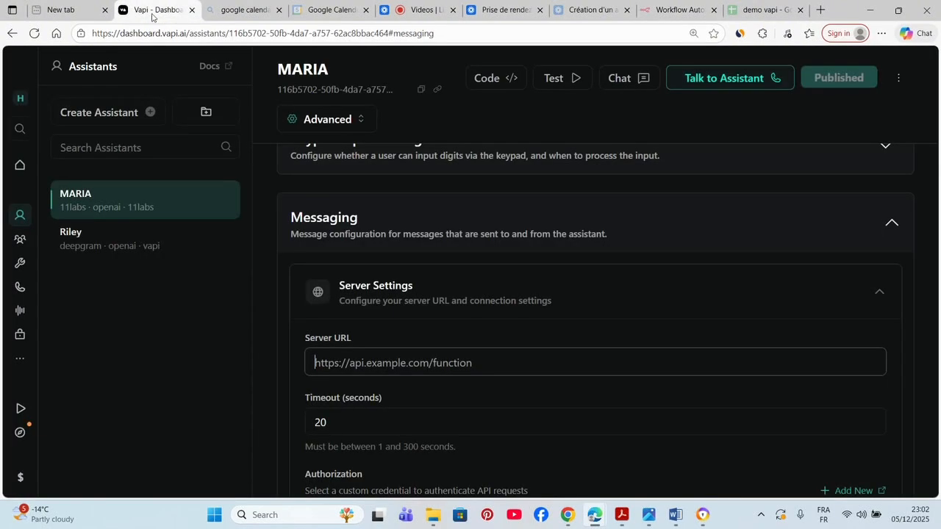
# - Paste the n8n webhook test URL into MARIA's Server URL field
pyautogui.click(369, 358)
pyautogui.hotkey('ctrl', 'v')
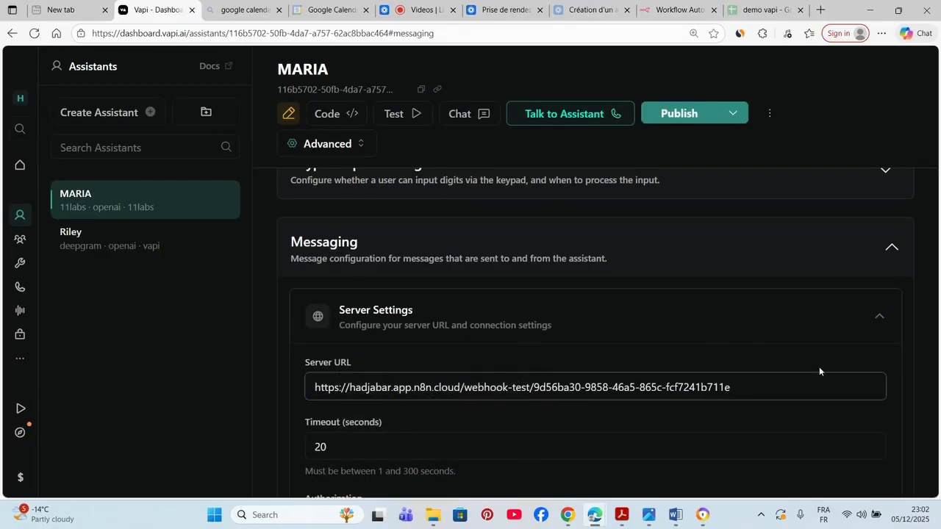
pyautogui.click(925, 414)
pyautogui.scroll(-3, 925, 414)
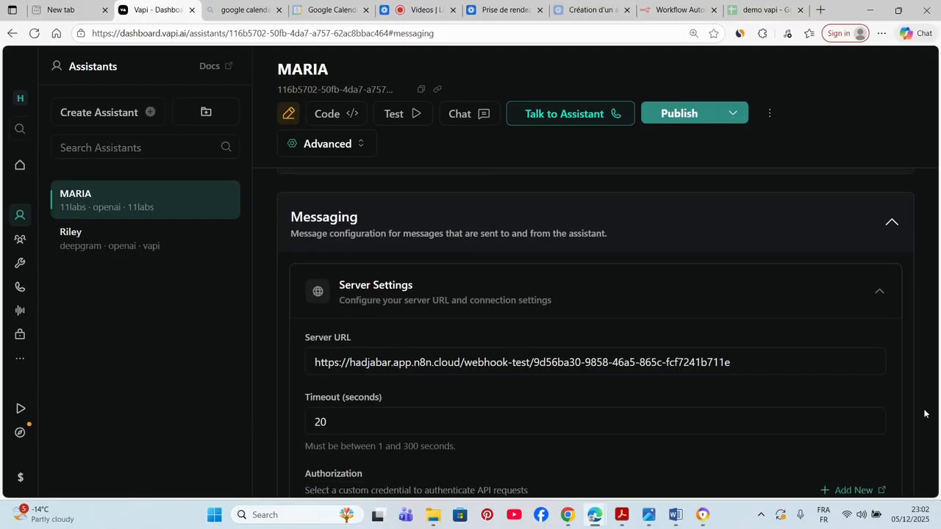
pyautogui.scroll(-2, 925, 413)
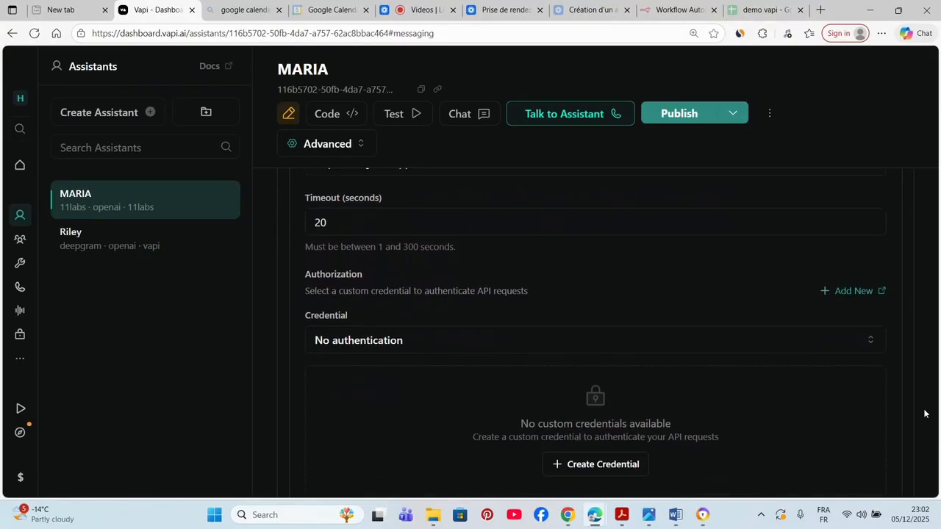
pyautogui.scroll(-1, 924, 414)
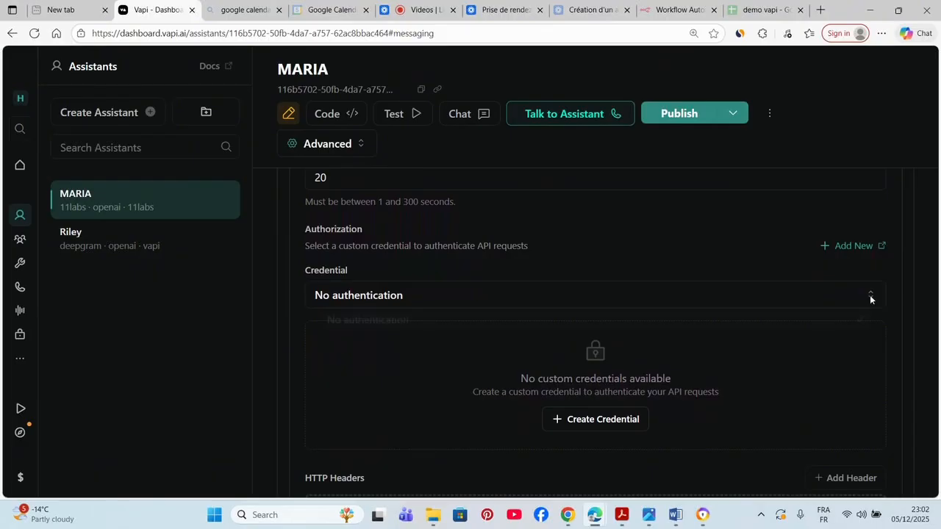
pyautogui.click(870, 300)
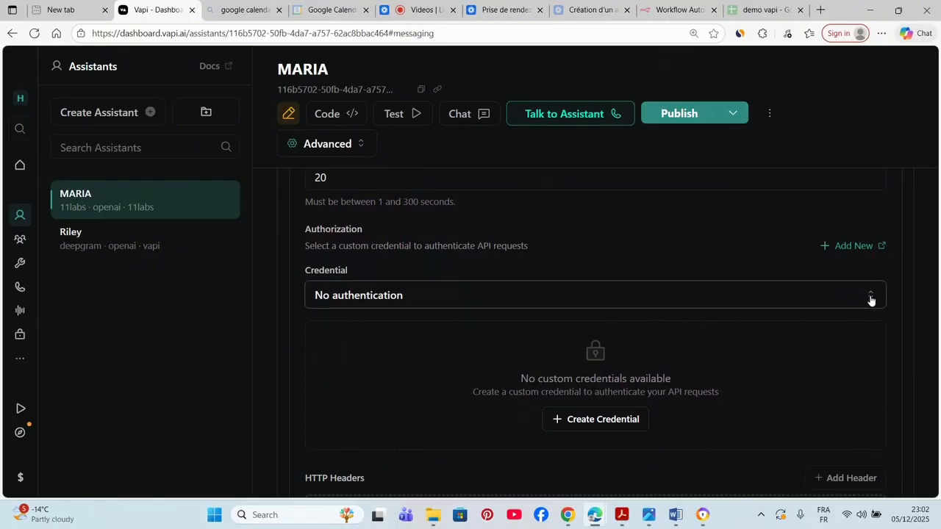
pyautogui.scroll(-5, 925, 335)
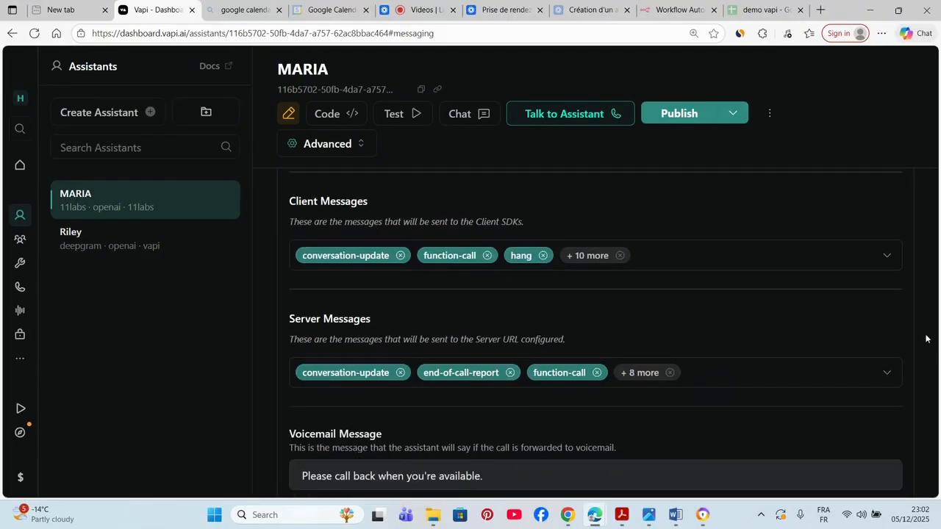
# - Leave MARIA's client message types empty, with no types selected
pyautogui.click(879, 264)
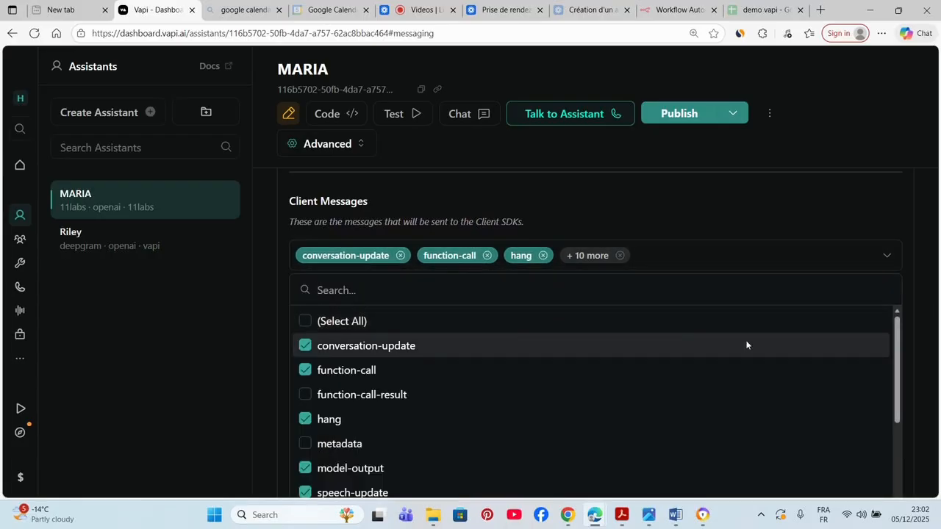
pyautogui.click(305, 323)
pyautogui.click(305, 324)
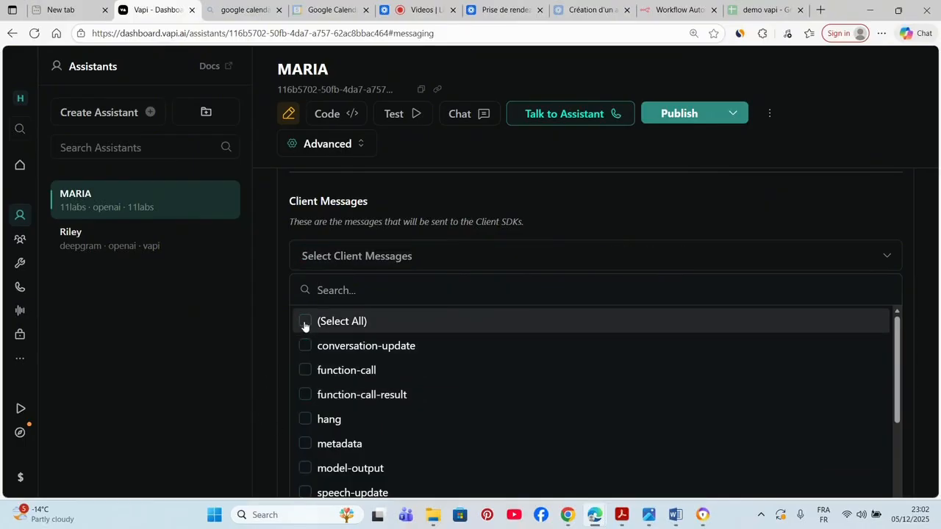
pyautogui.click(305, 345)
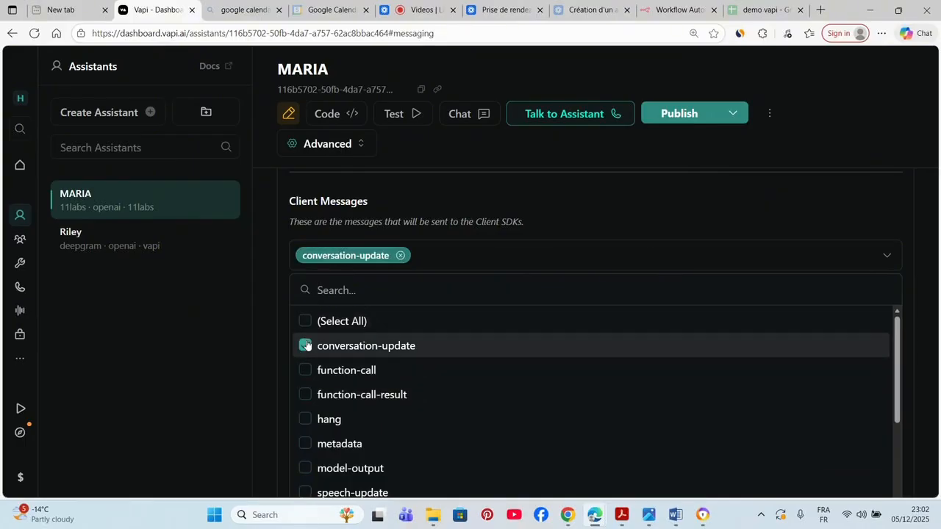
pyautogui.click(515, 337)
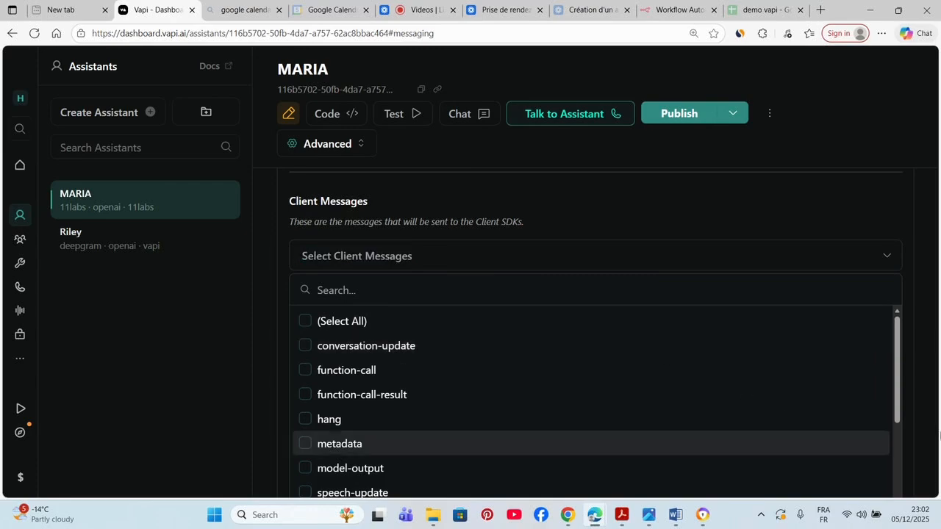
pyautogui.click(933, 407)
# - Set MARIA's server message types to conversation-update
pyautogui.scroll(-1, 932, 405)
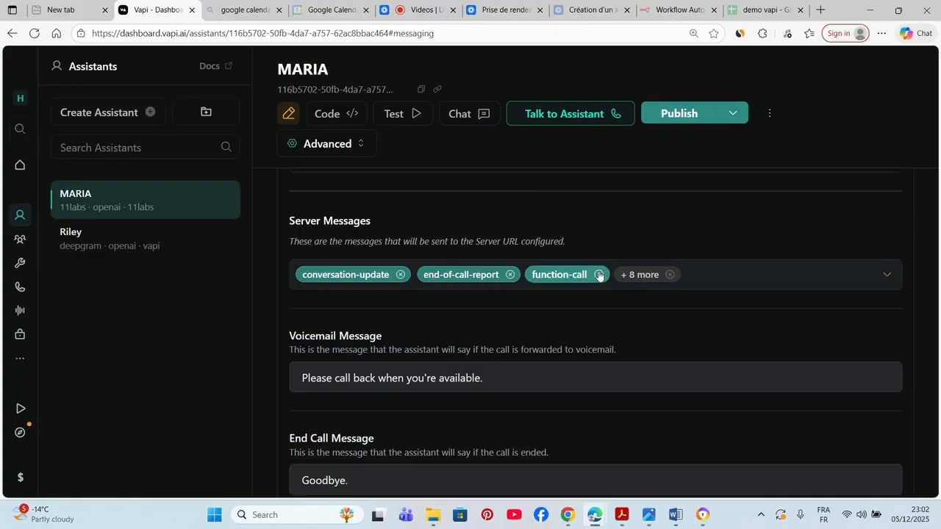
pyautogui.click(504, 283)
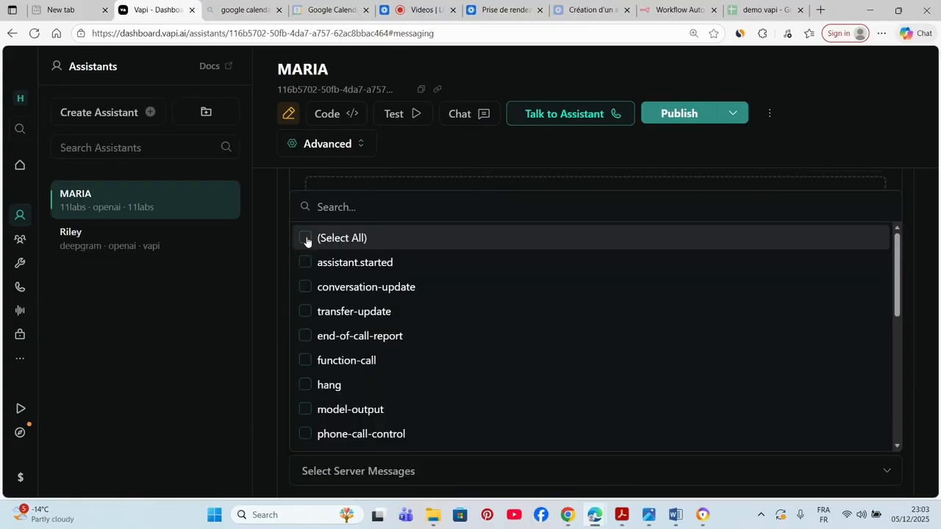
pyautogui.click(303, 288)
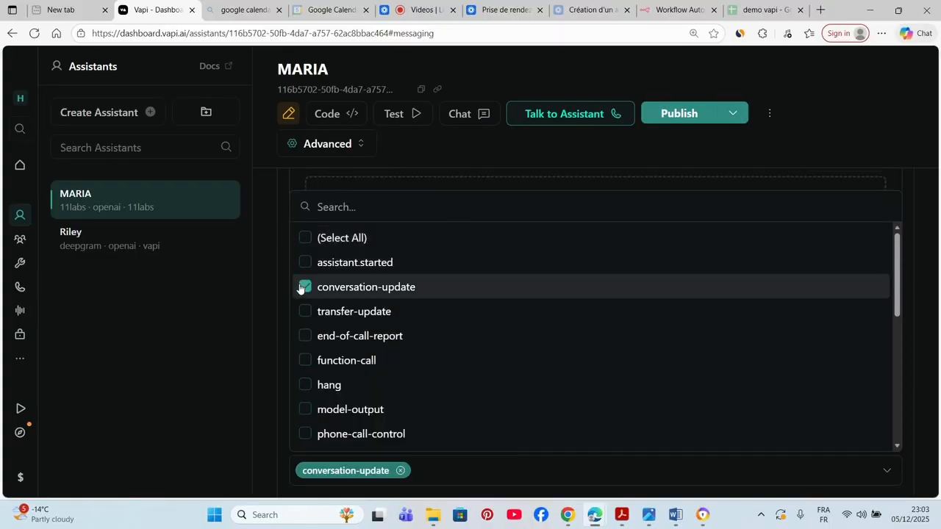
pyautogui.click(452, 479)
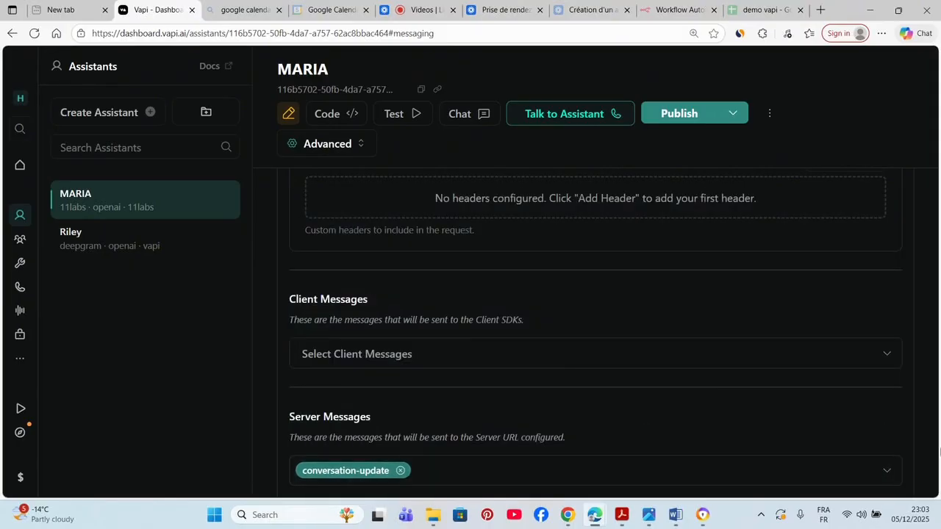
pyautogui.scroll(-5, 925, 436)
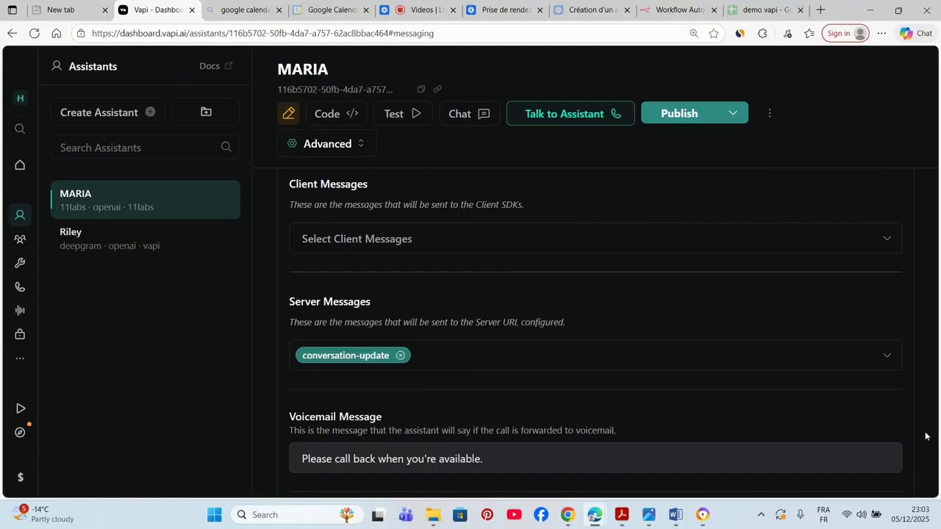
pyautogui.scroll(-2, 925, 437)
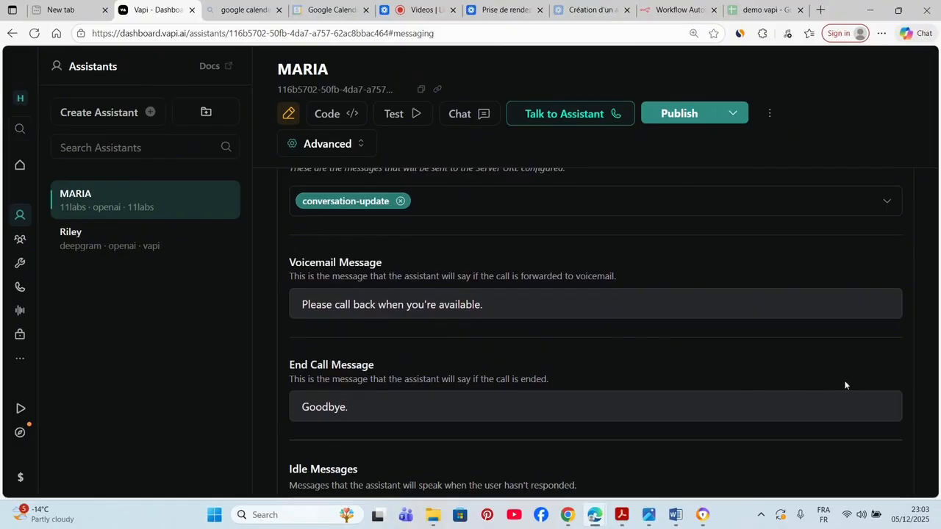
pyautogui.scroll(-1, 696, 332)
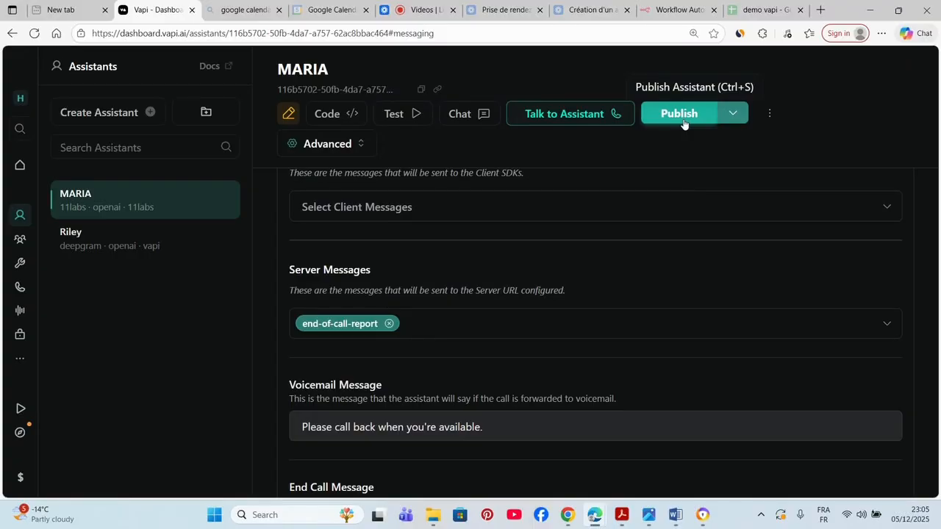
# - Publish the updated MARIA assistant through the Publish Assistant dialog's steps
pyautogui.click(683, 124)
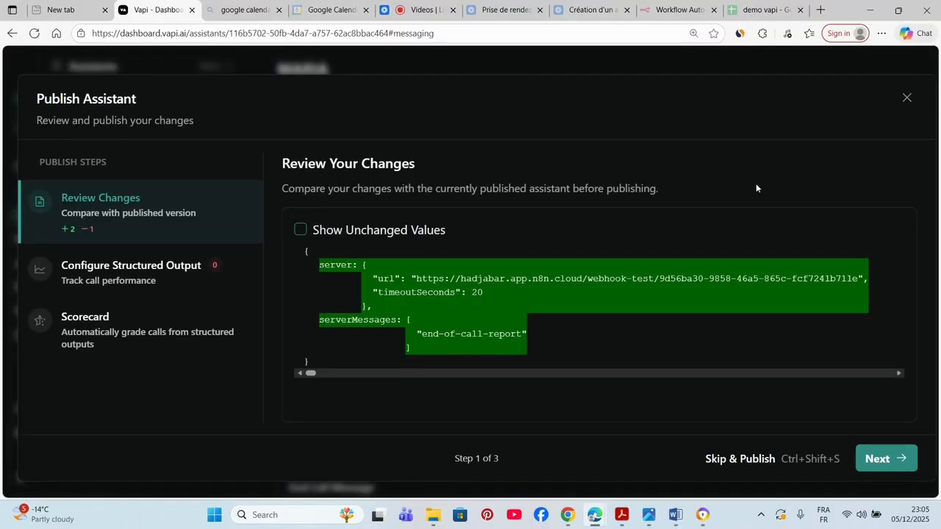
pyautogui.click(878, 459)
pyautogui.click(878, 460)
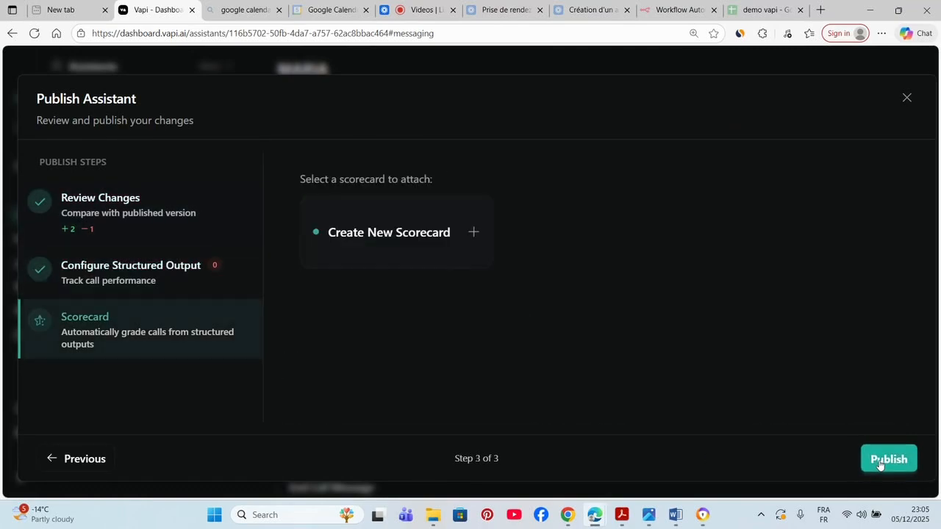
pyautogui.click(879, 459)
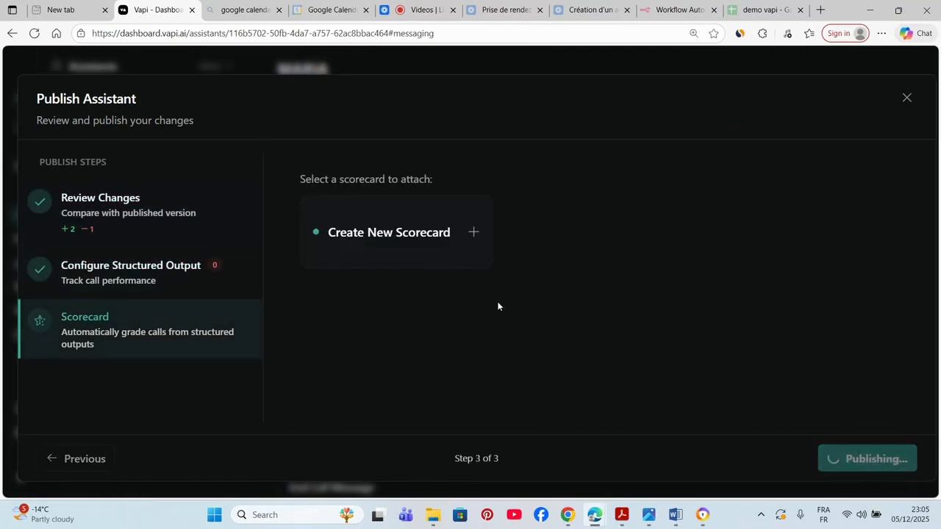
pyautogui.click(685, 12)
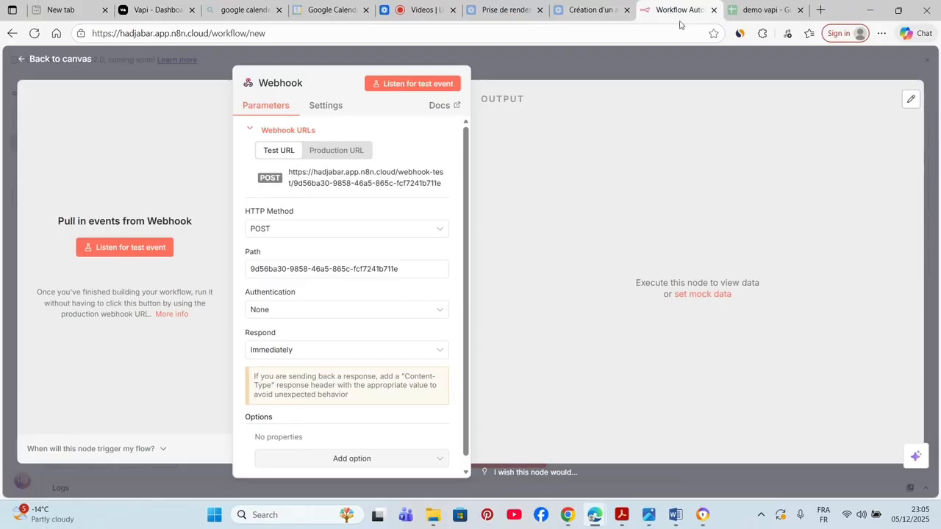
# - Save the 'maria agent vocal' workflow and execute it to await a test webhook event
pyautogui.click(644, 68)
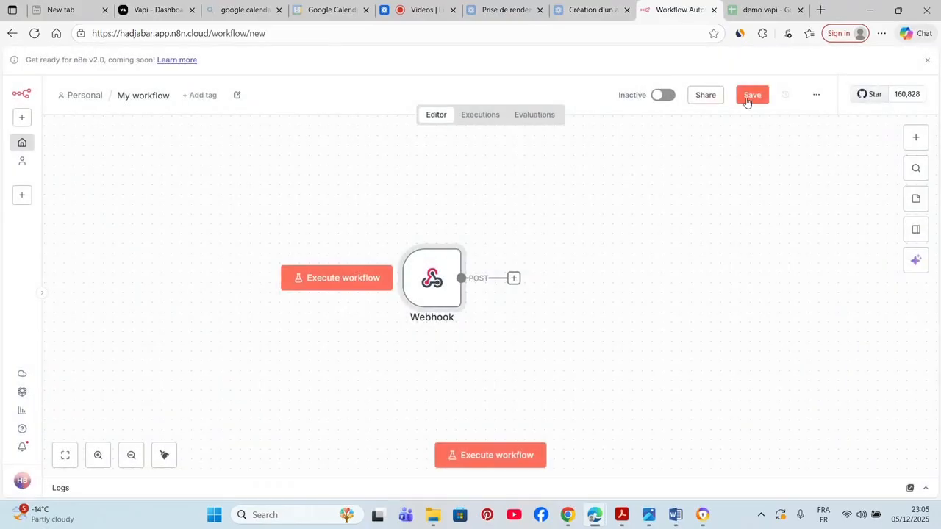
pyautogui.click(749, 98)
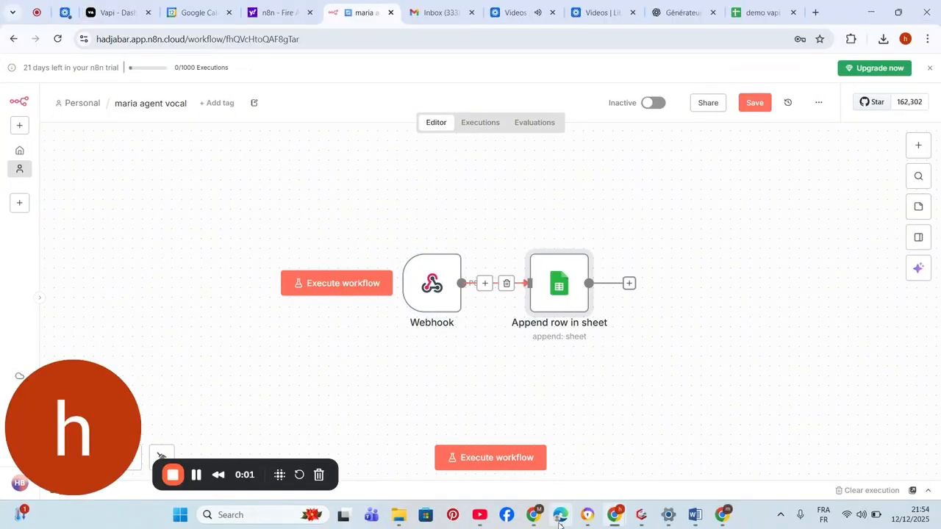
pyautogui.click(455, 458)
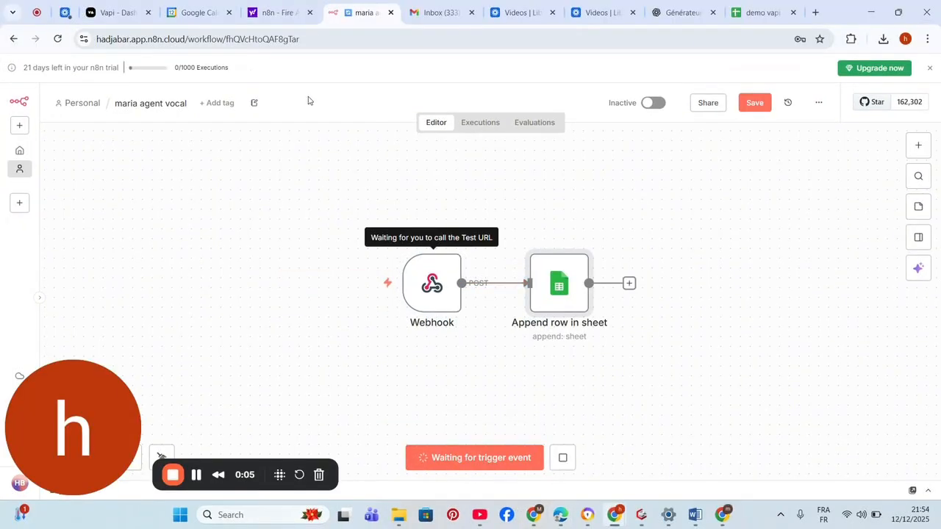
pyautogui.click(135, 6)
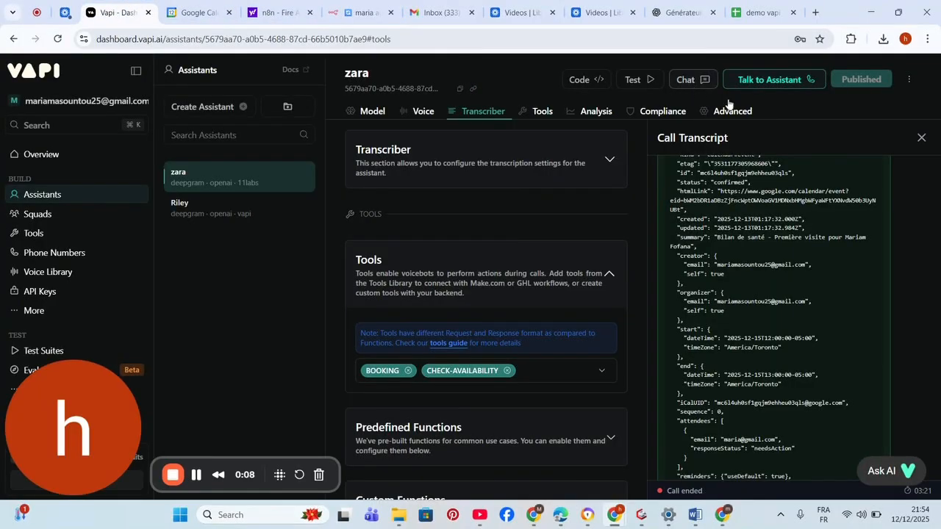
# - Close the call transcript and start a live test voice call with the zara assistant
pyautogui.click(918, 139)
pyautogui.moveTo(915, 141); pyautogui.dragTo(752, 84)
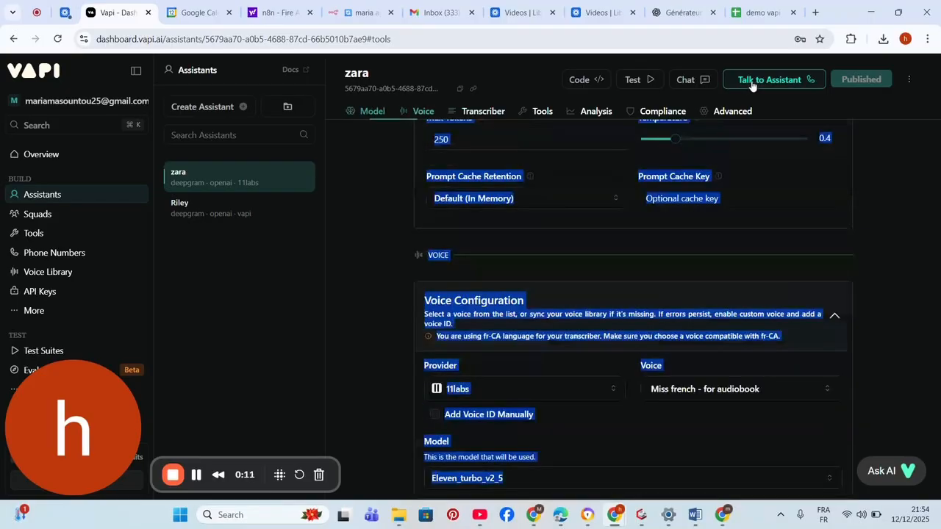
pyautogui.click(751, 81)
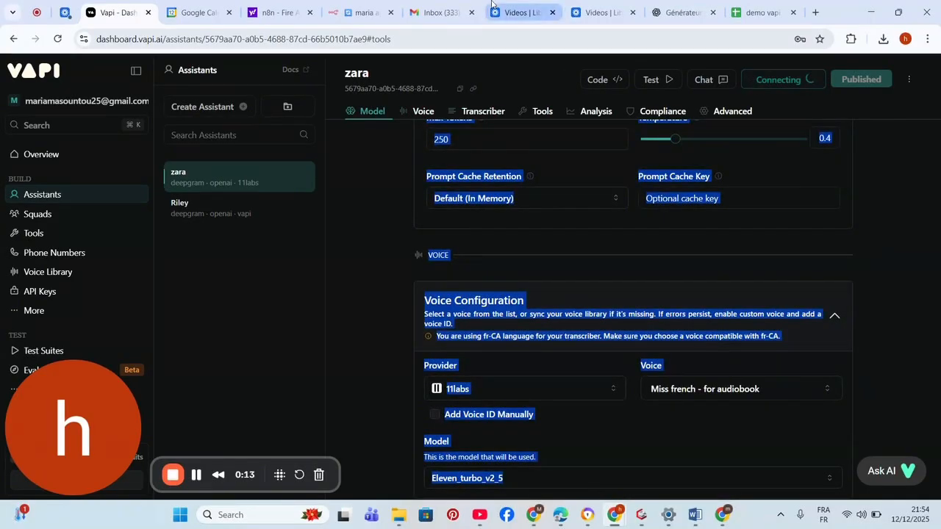
pyautogui.click(343, 3)
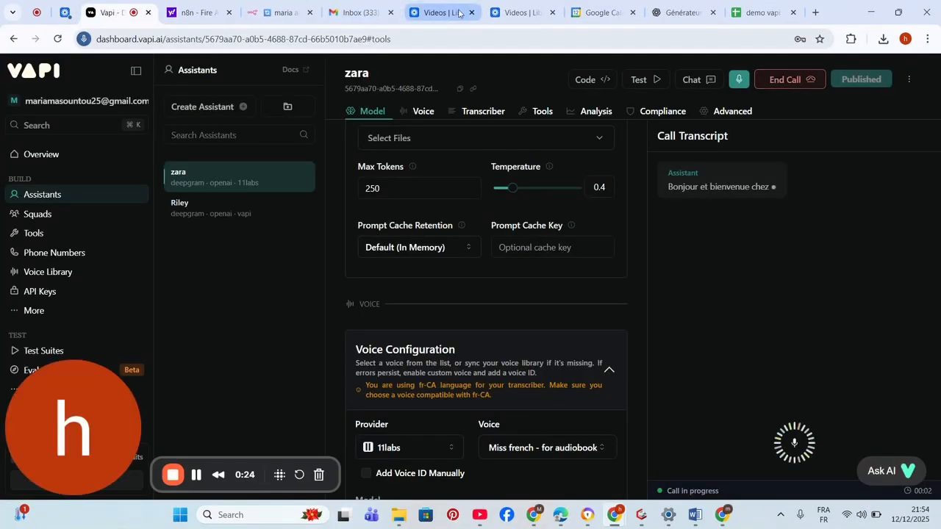
pyautogui.click(302, 5)
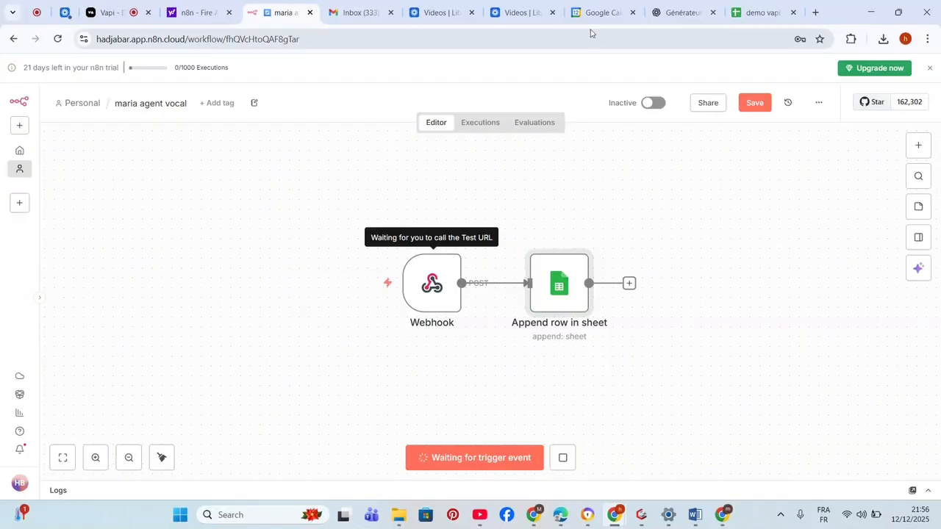
pyautogui.click(590, 10)
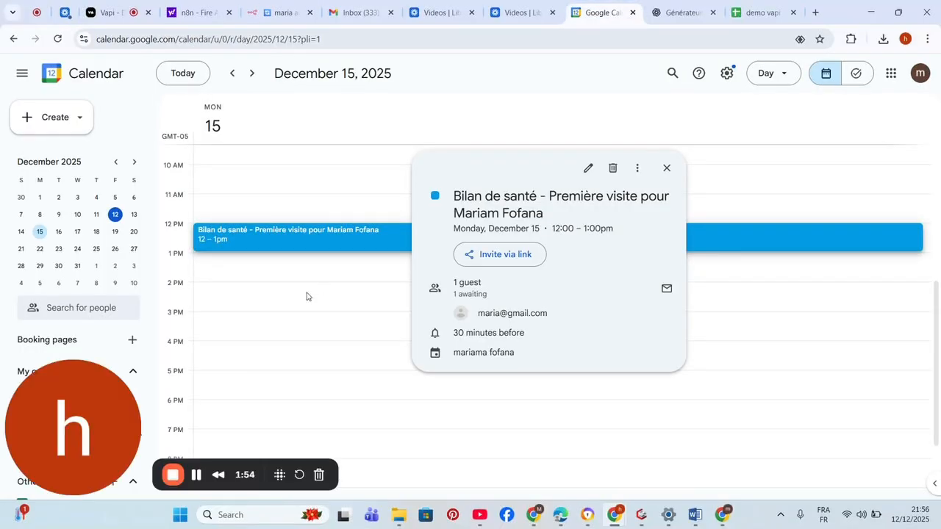
# - Go to December 13 and review the 1–2 pm 'Bilan complet avec médecin généraliste' appointment
pyautogui.click(664, 171)
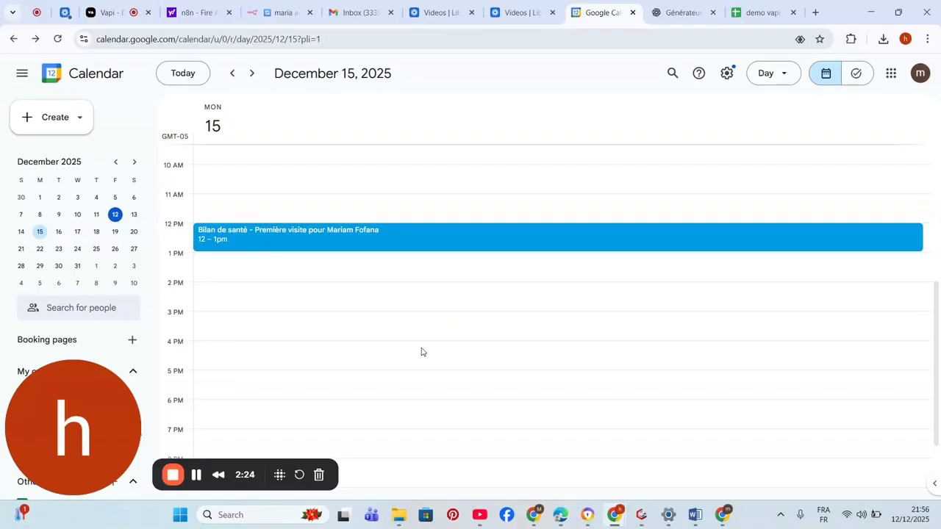
pyautogui.click(133, 214)
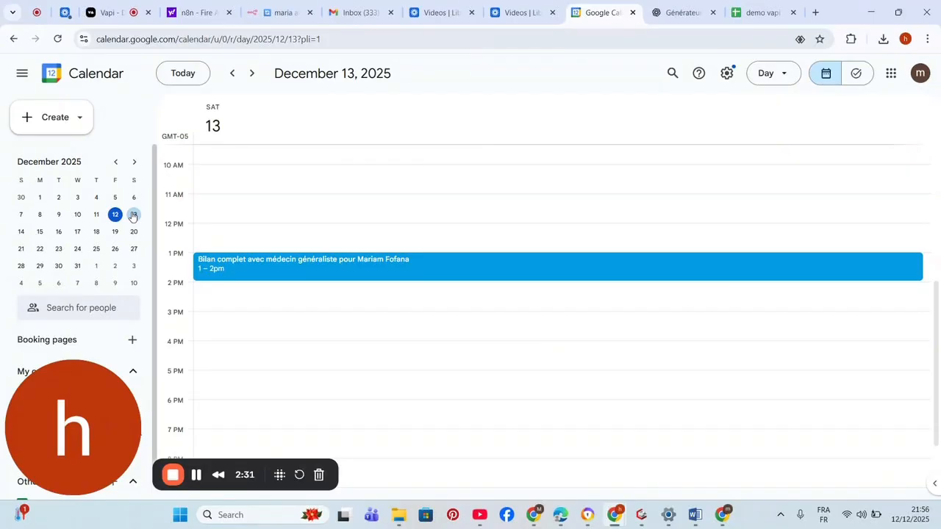
pyautogui.click(280, 279)
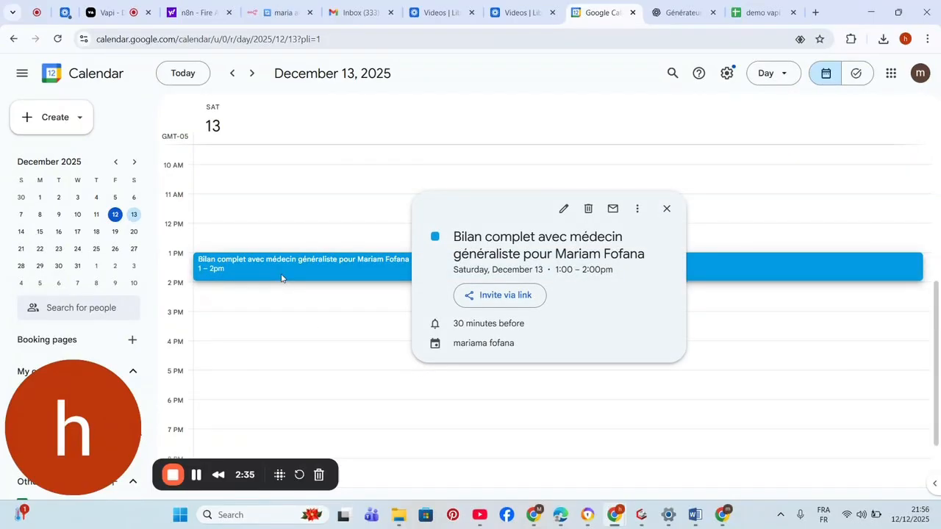
pyautogui.click(351, 239)
# - Execute the n8n workflow again to await the webhook, rechecking the December 13 appointment
pyautogui.click(279, 7)
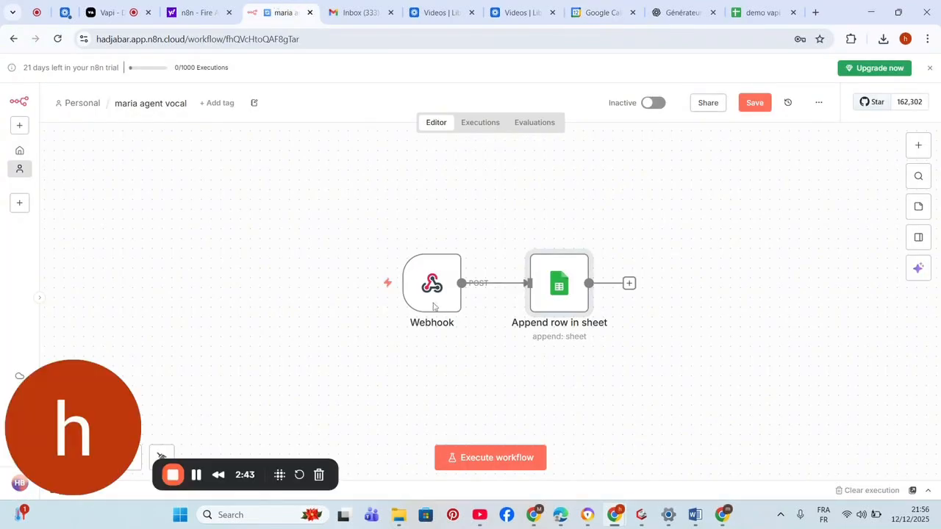
pyautogui.click(477, 459)
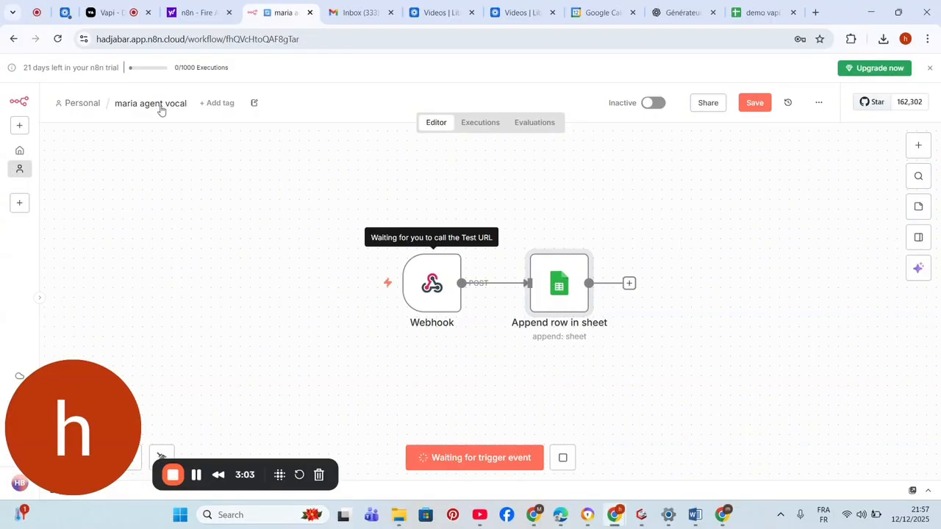
pyautogui.click(592, 12)
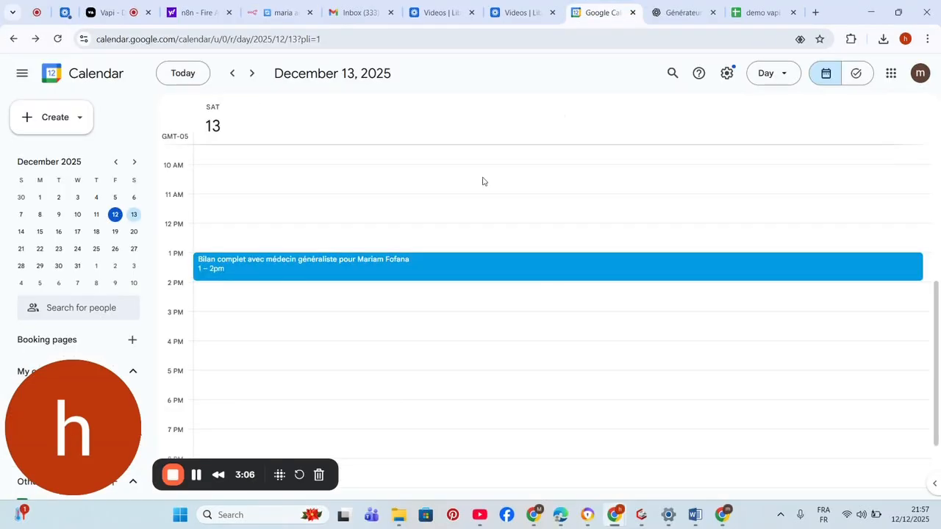
pyautogui.click(341, 261)
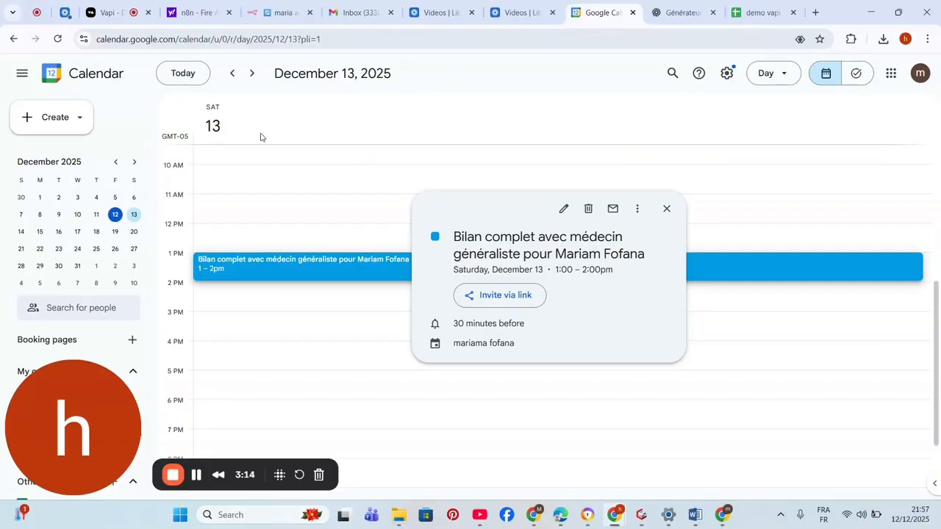
pyautogui.click(266, 11)
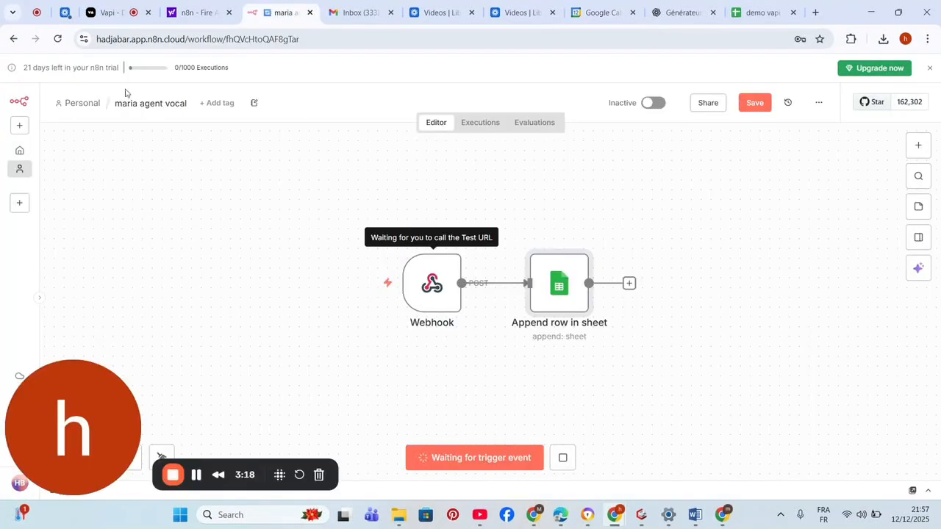
pyautogui.click(118, 13)
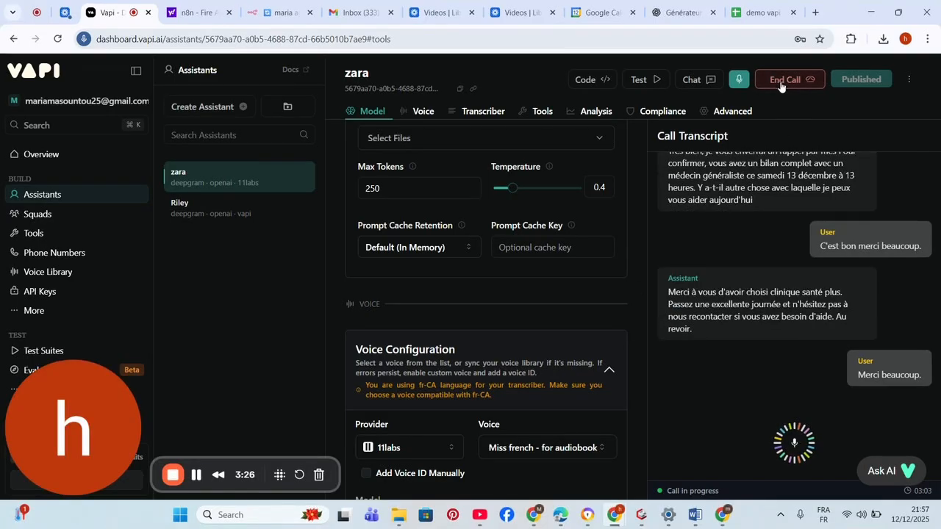
# - End the Vapi test call and check the n8n run's received webhook item
pyautogui.click(782, 85)
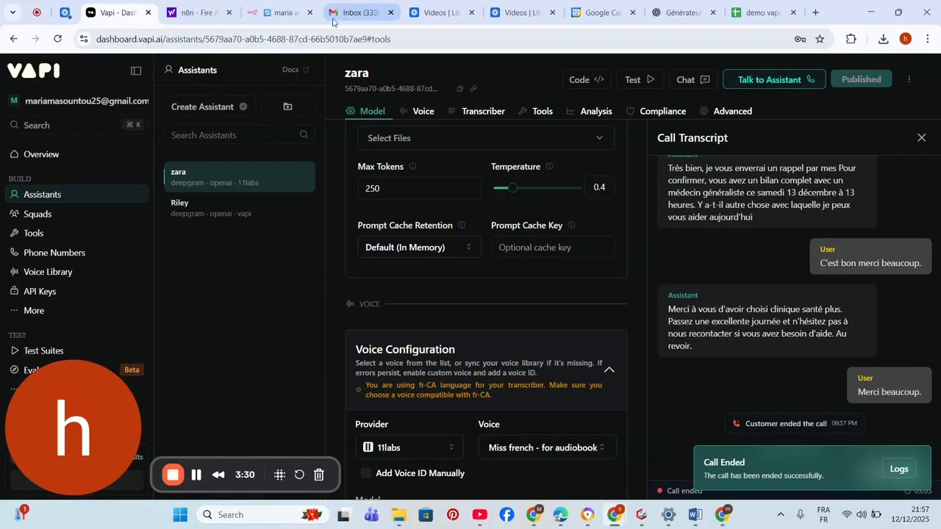
pyautogui.click(278, 10)
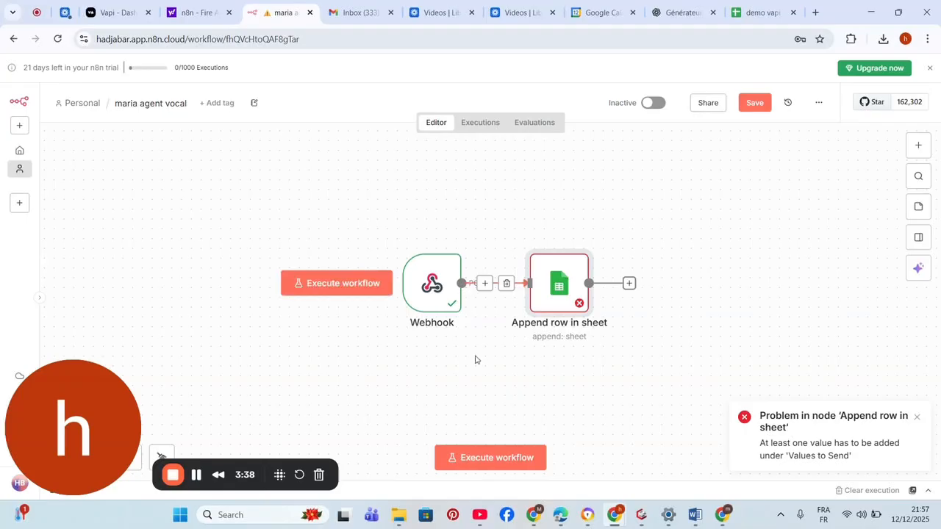
pyautogui.doubleClick(420, 293)
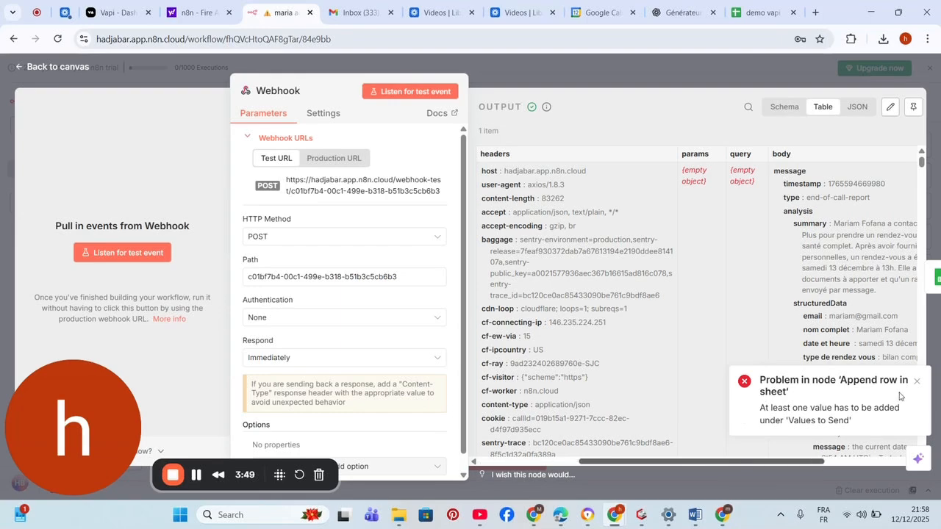
pyautogui.hscroll(5, 750, 463)
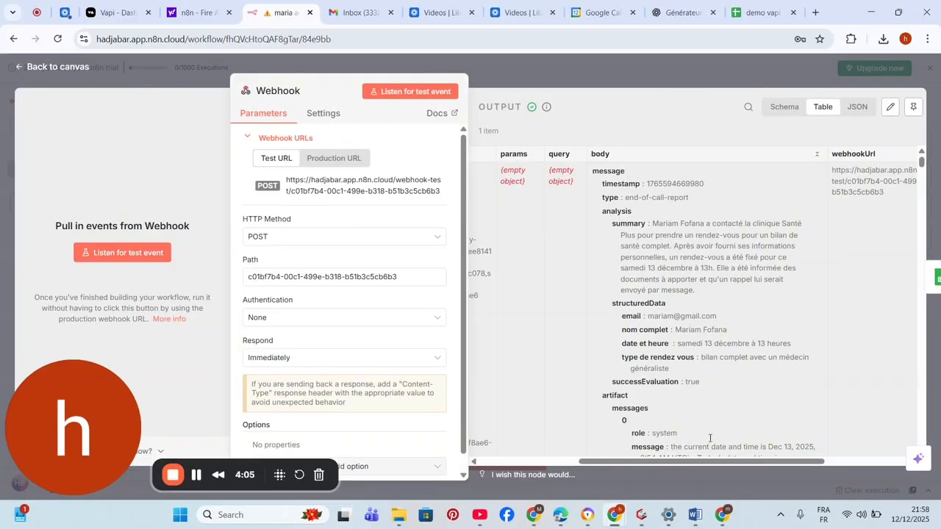
pyautogui.click(555, 81)
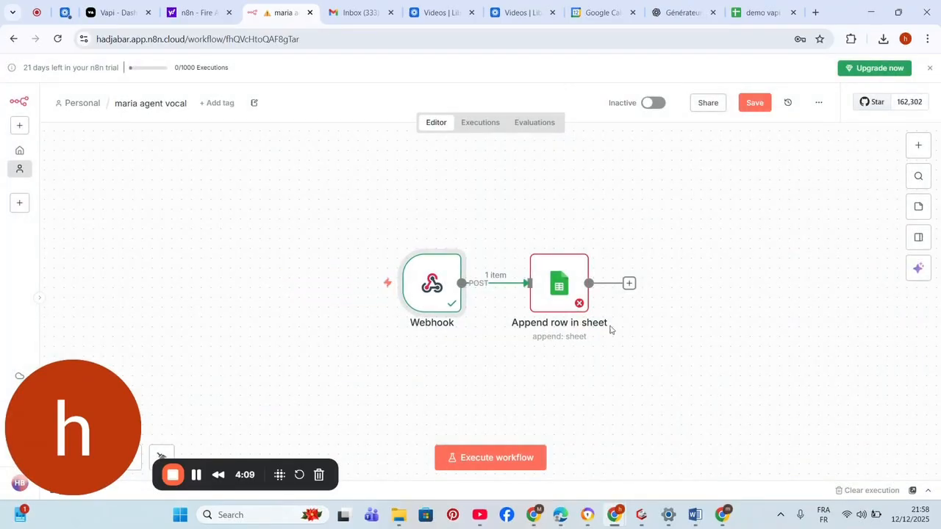
pyautogui.click(541, 286)
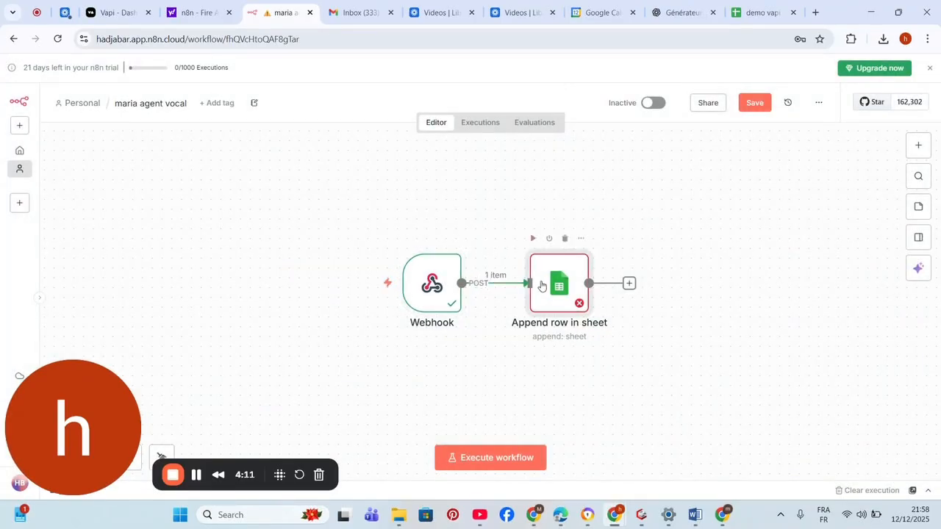
pyautogui.doubleClick(542, 286)
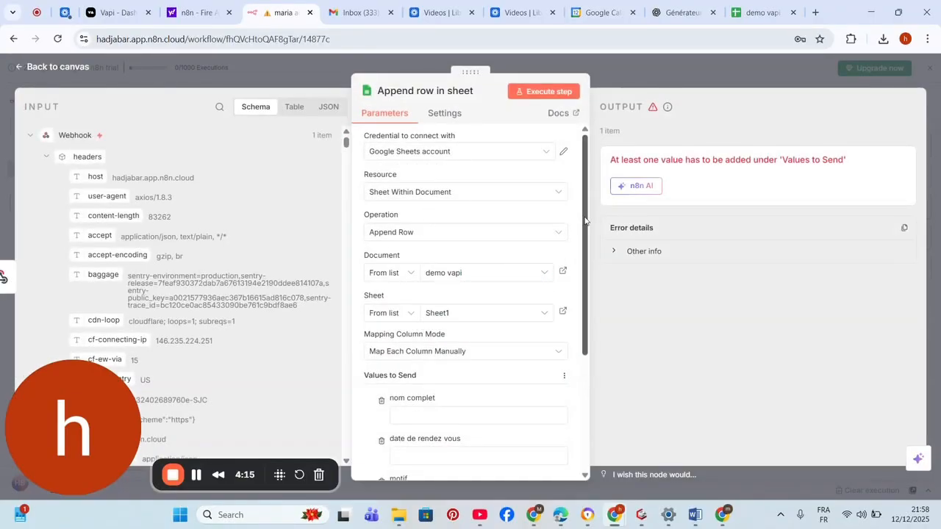
pyautogui.scroll(-1, 584, 221)
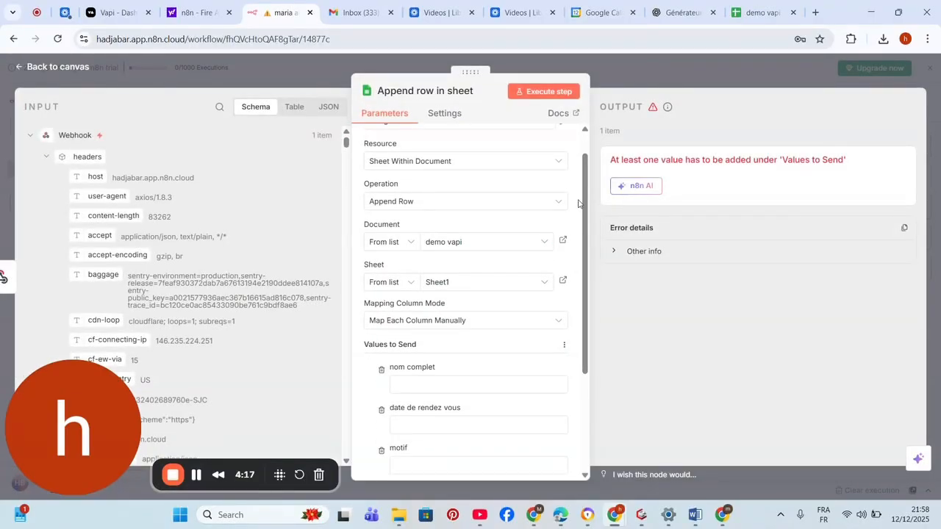
pyautogui.scroll(1, 582, 216)
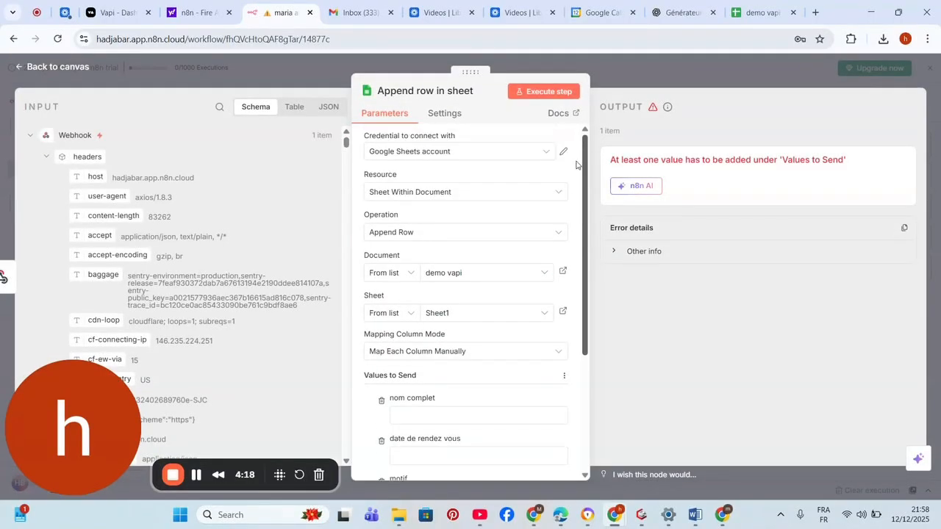
pyautogui.click(474, 151)
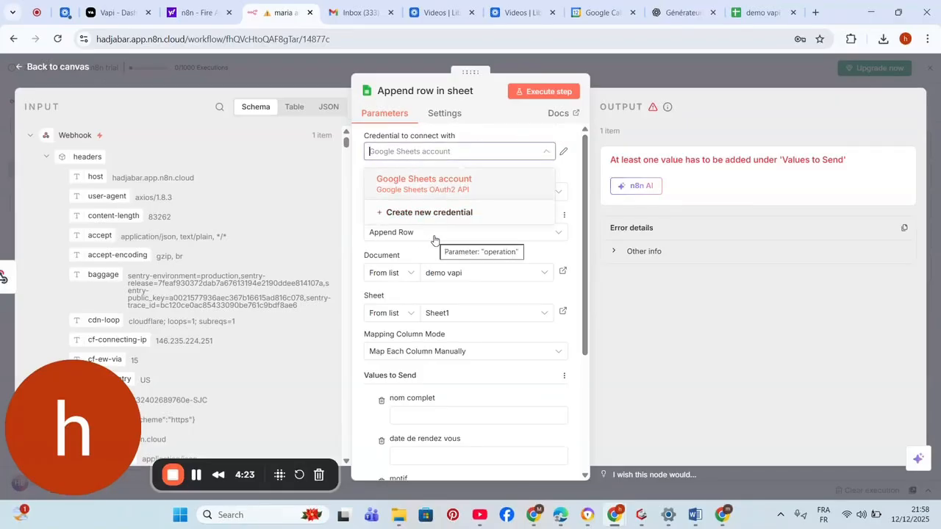
pyautogui.click(204, 200)
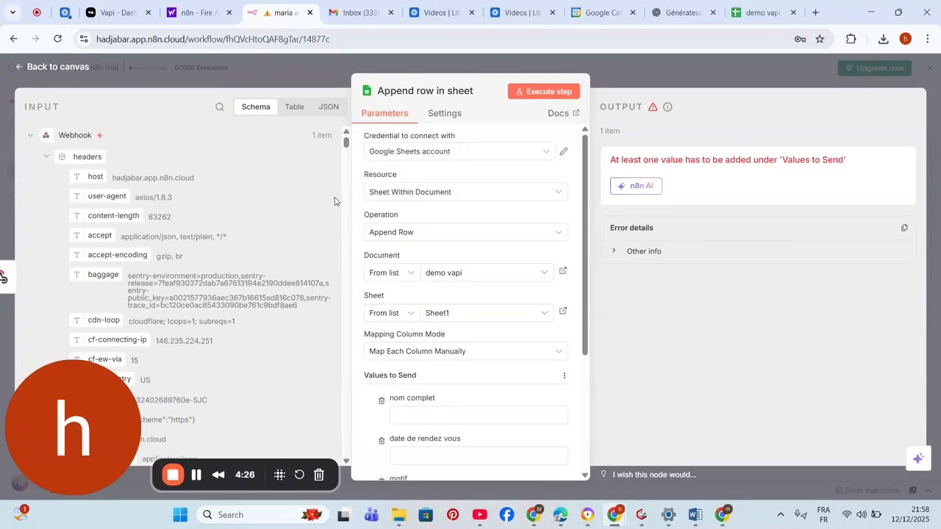
pyautogui.click(768, 17)
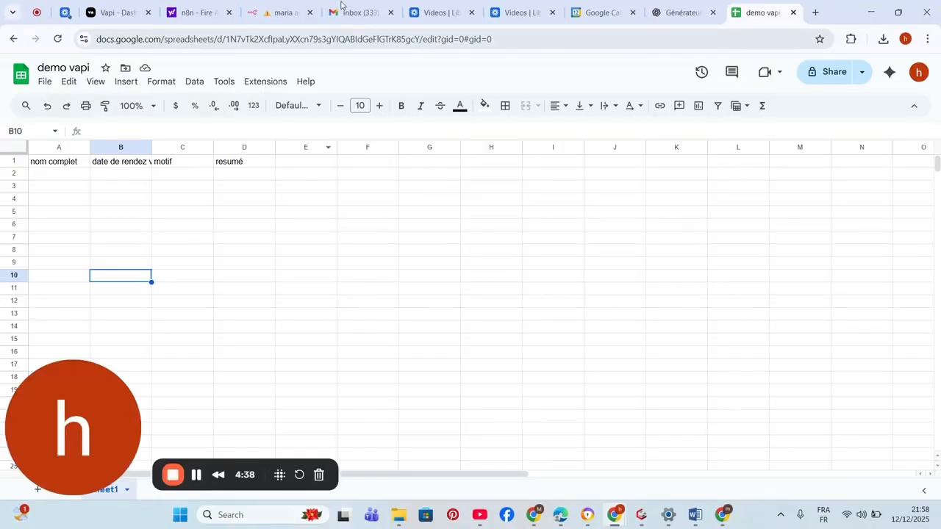
pyautogui.click(280, 12)
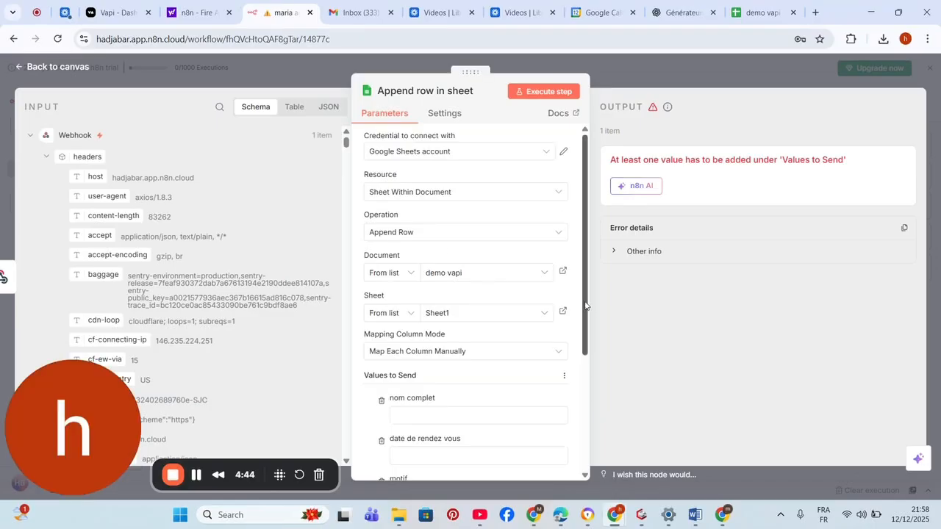
pyautogui.moveTo(586, 306); pyautogui.dragTo(578, 364)
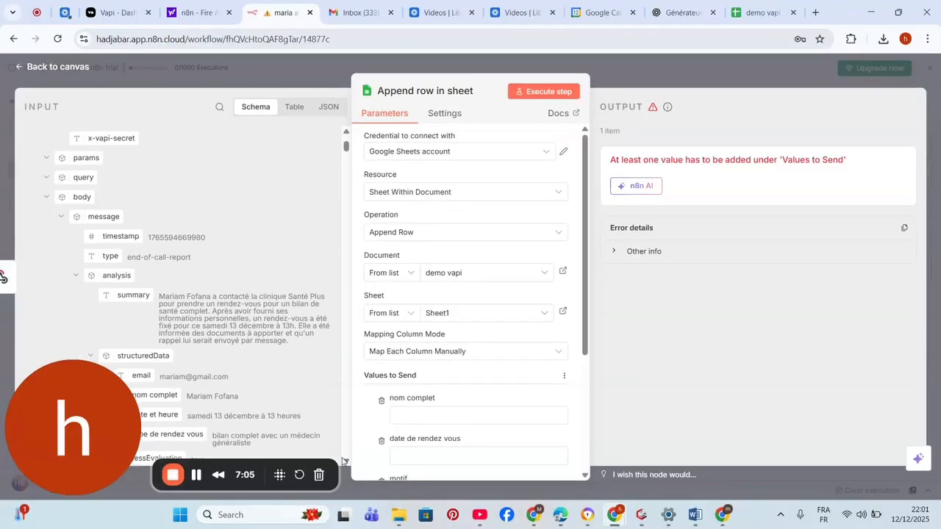
# - Map summary, type de rendez vous, date et heure and nom complet into the sheet columns, then run the step
pyautogui.scroll(-1, 136, 248)
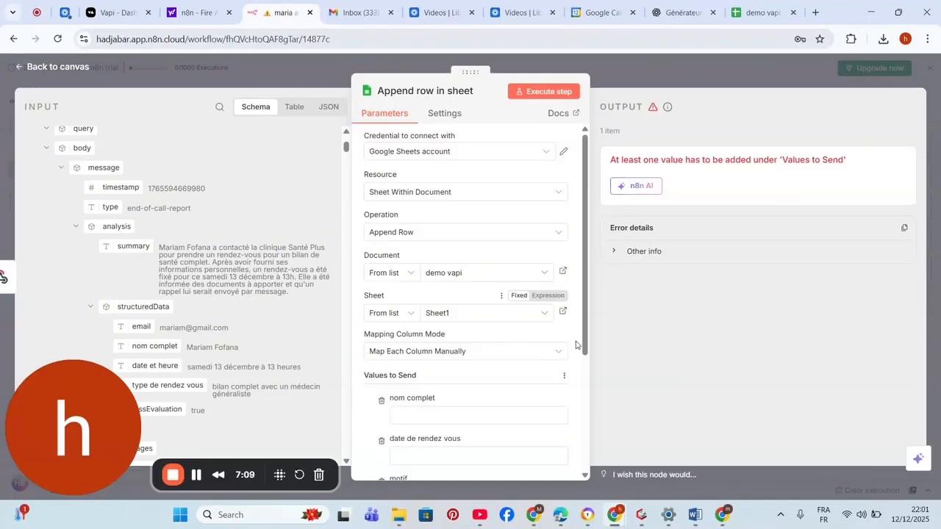
pyautogui.moveTo(585, 344); pyautogui.dragTo(581, 414)
pyautogui.moveTo(109, 249); pyautogui.dragTo(419, 434)
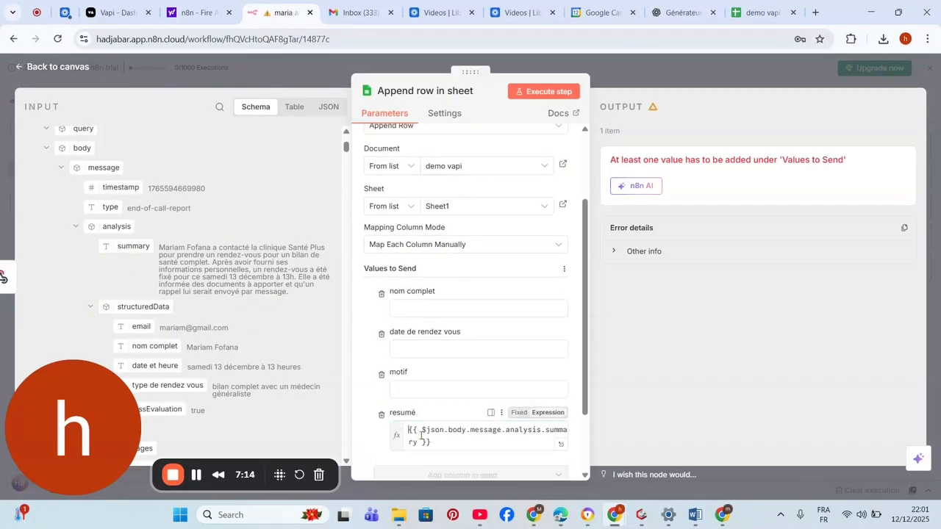
pyautogui.click(397, 388)
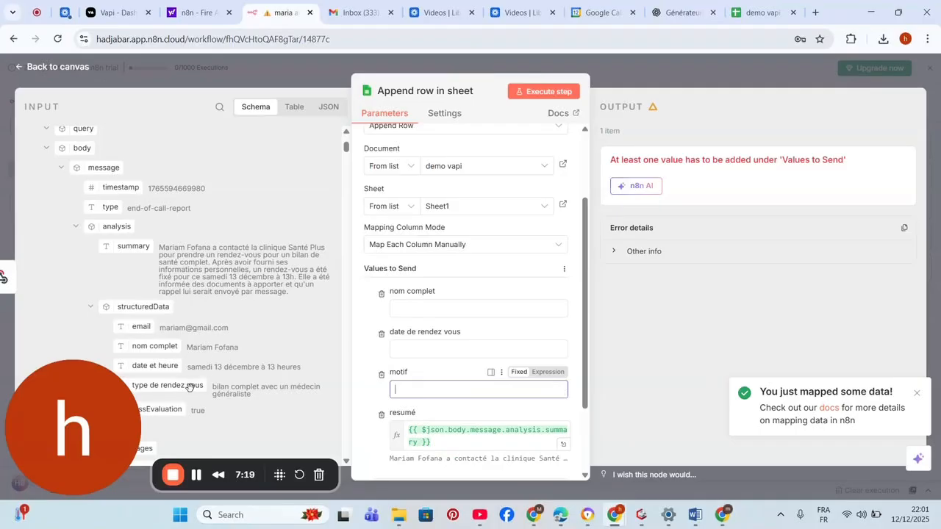
pyautogui.moveTo(189, 388); pyautogui.dragTo(428, 395)
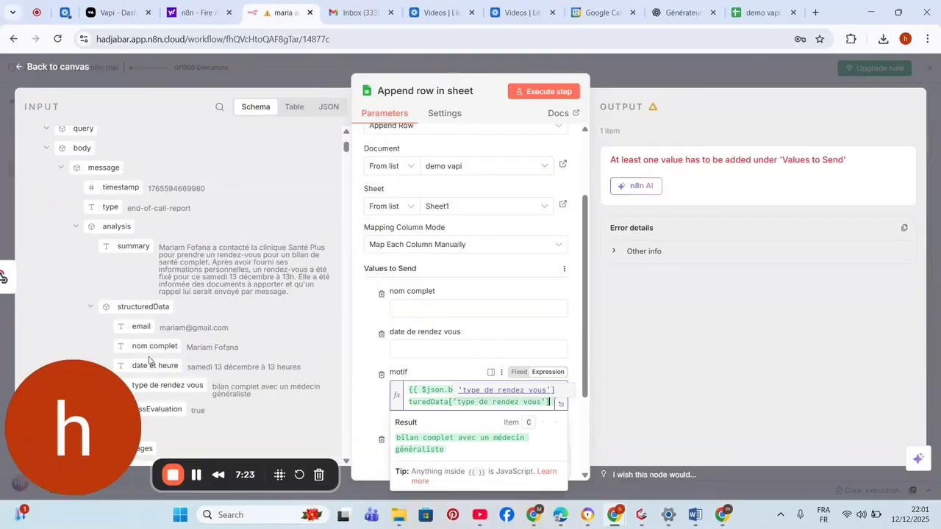
pyautogui.moveTo(150, 366); pyautogui.dragTo(416, 353)
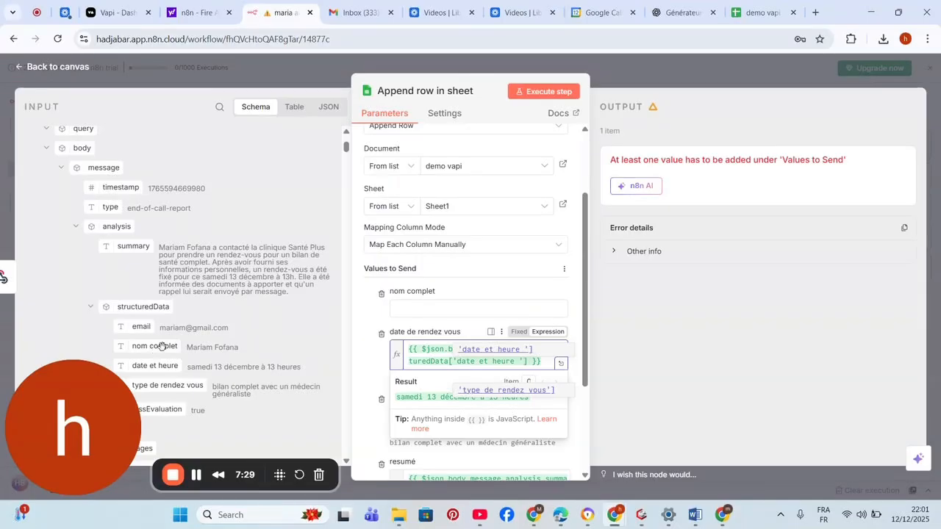
pyautogui.moveTo(161, 345); pyautogui.dragTo(425, 309)
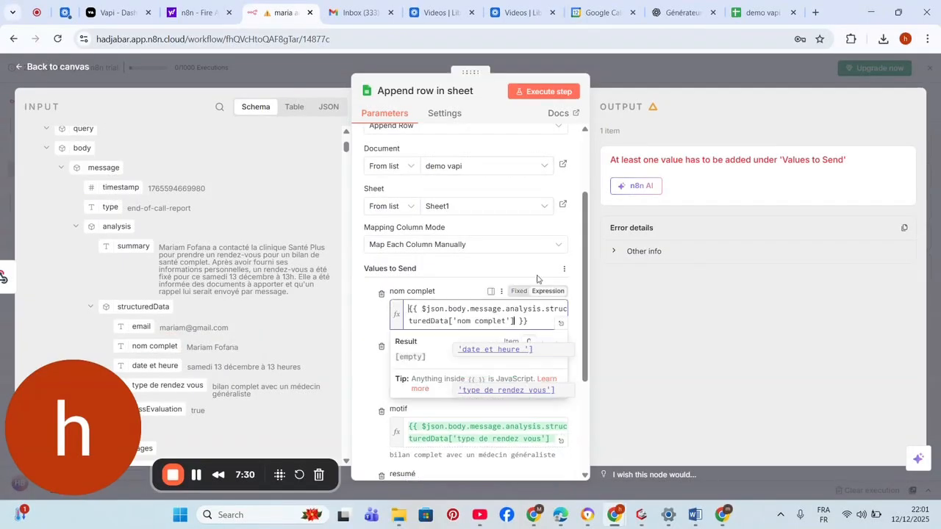
pyautogui.click(697, 296)
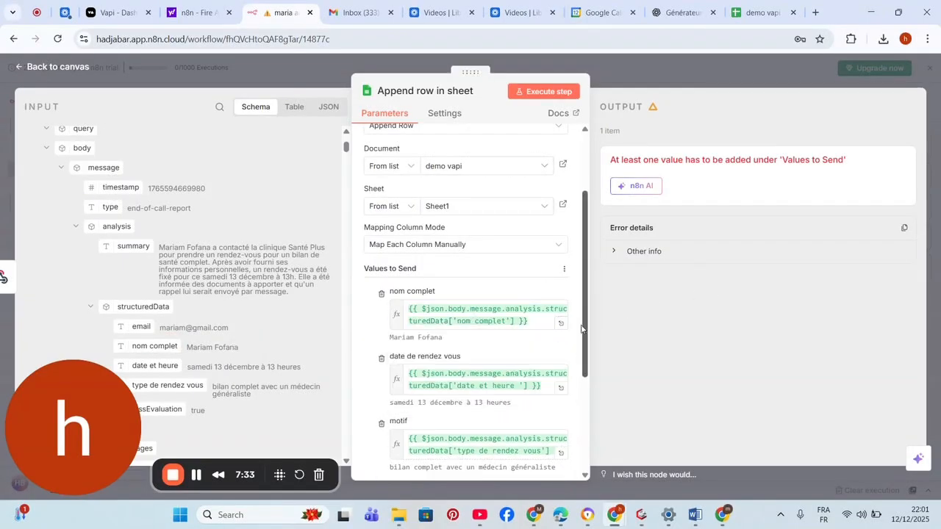
pyautogui.moveTo(587, 335); pyautogui.dragTo(584, 261)
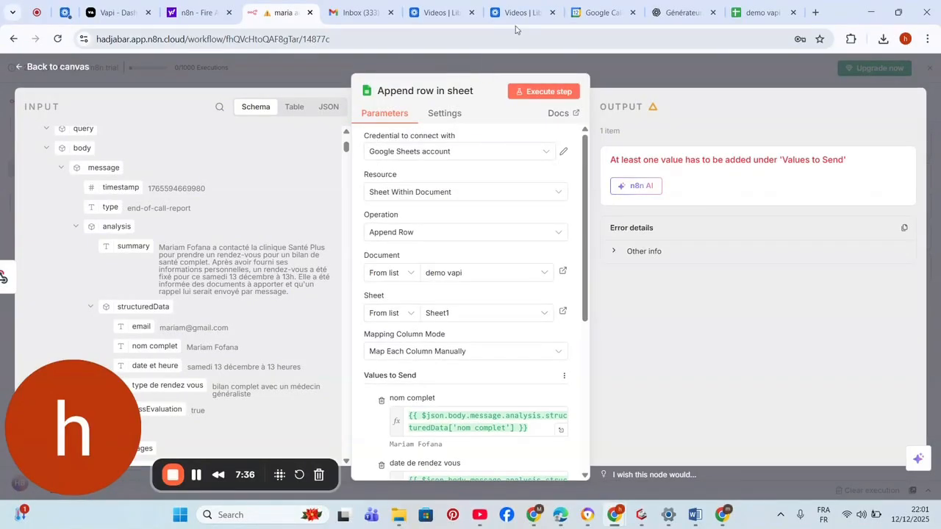
pyautogui.click(535, 94)
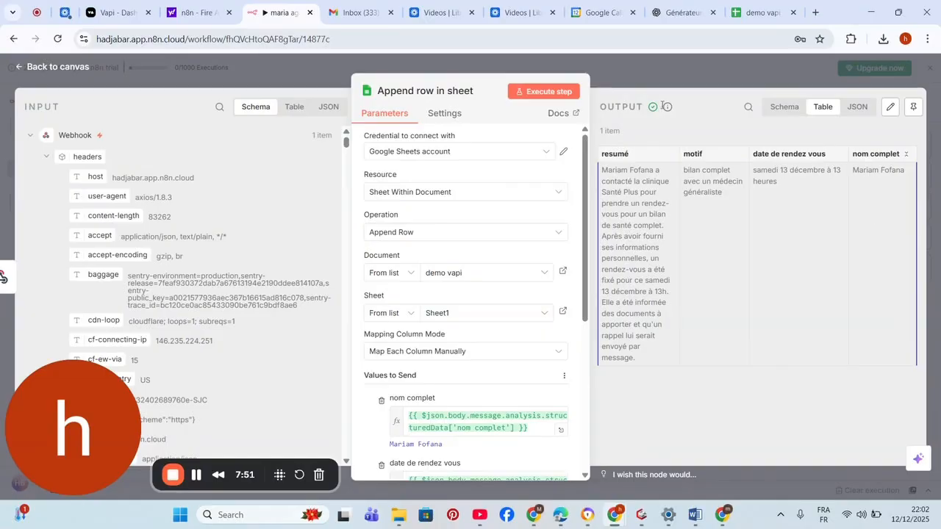
# - Return to the canvas and open the demo vapi sheet to verify the appended row
pyautogui.click(635, 76)
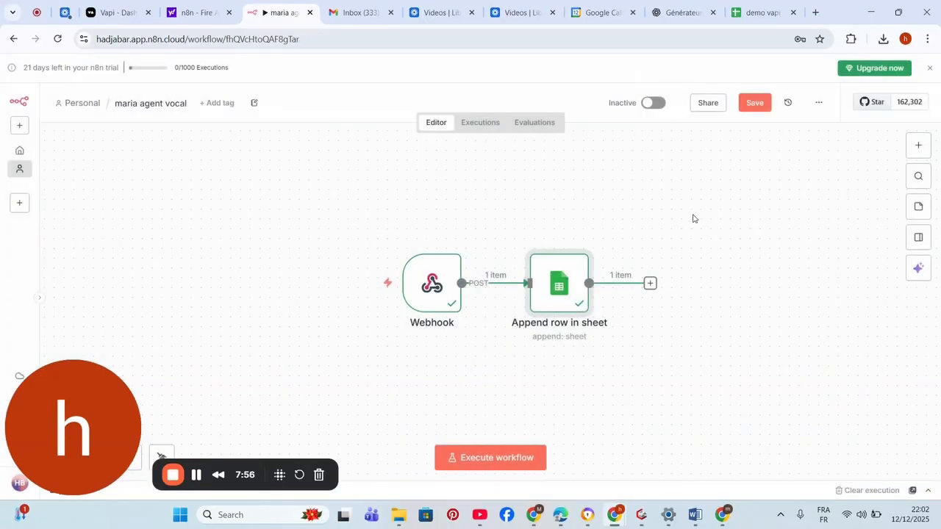
pyautogui.click(749, 19)
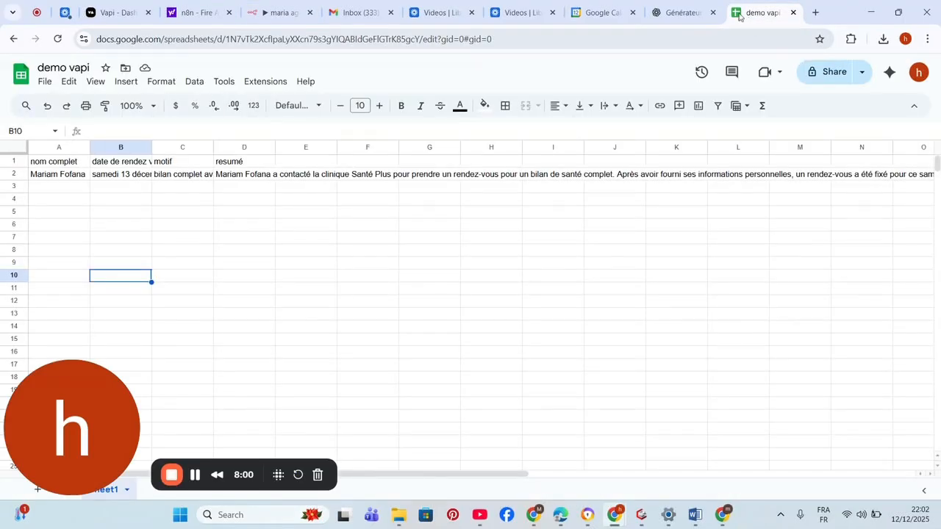
# - Auto-fit columns B and C so the new row's date and motif show in full
pyautogui.click(49, 177)
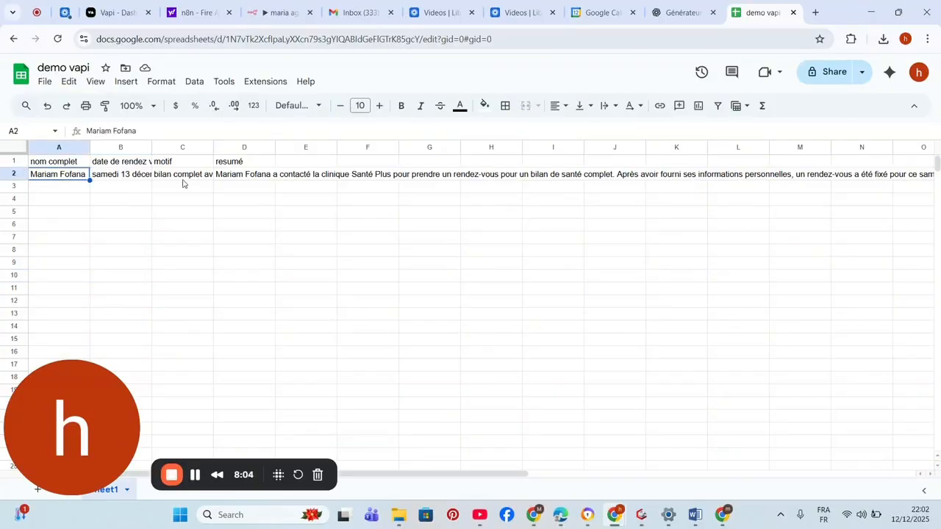
pyautogui.click(55, 161)
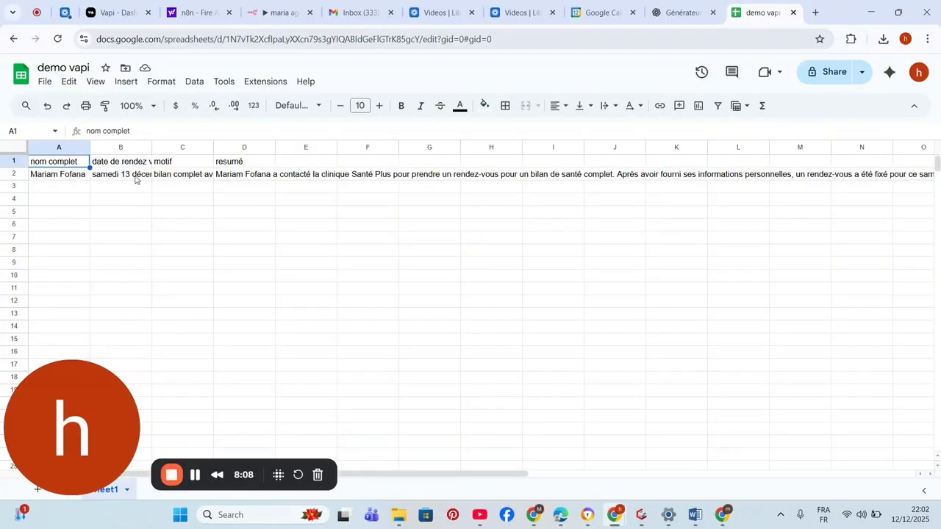
pyautogui.doubleClick(151, 147)
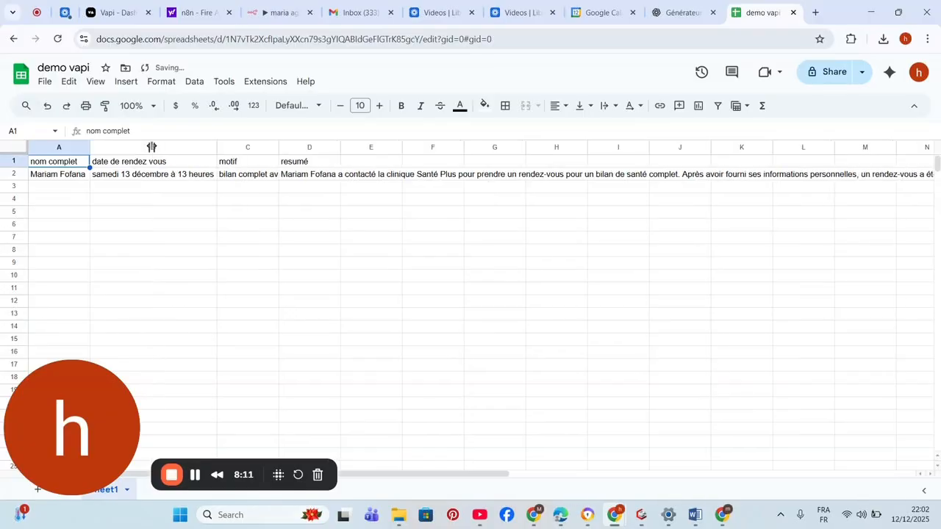
pyautogui.doubleClick(279, 147)
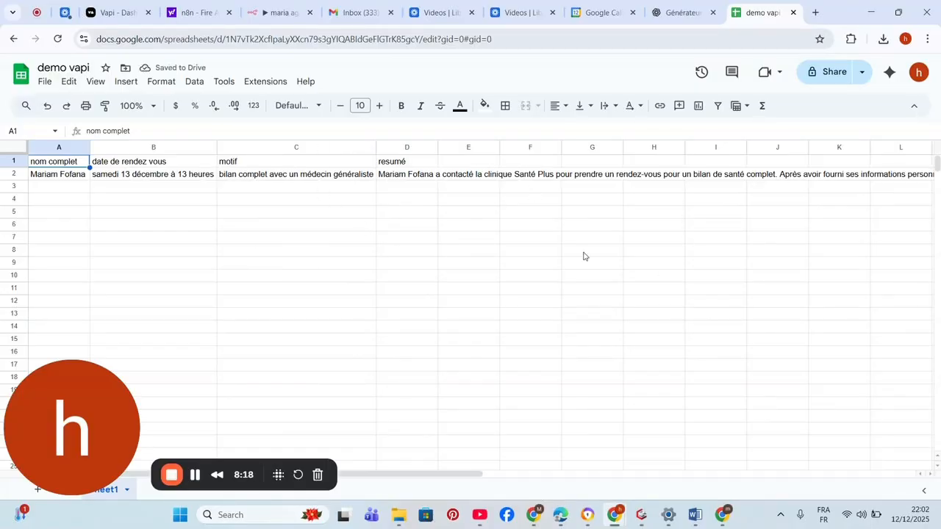
pyautogui.click(108, 15)
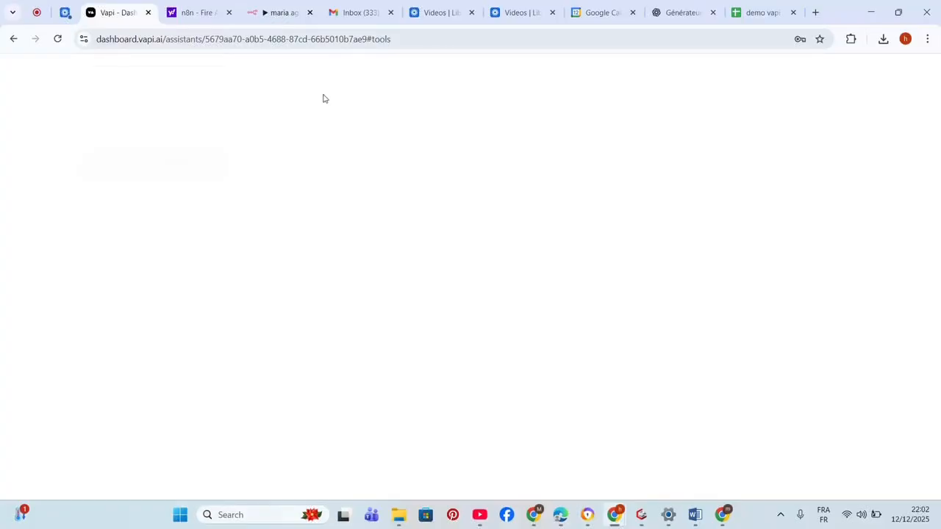
# - Add a Gmail 'Send a message' step after Append row in sheet, found by searching 'gma'
pyautogui.click(279, 12)
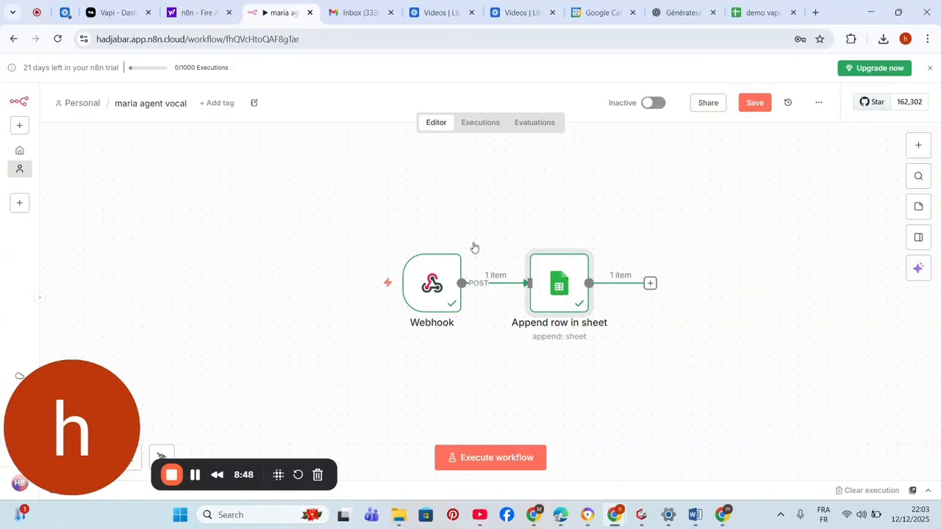
pyautogui.click(650, 285)
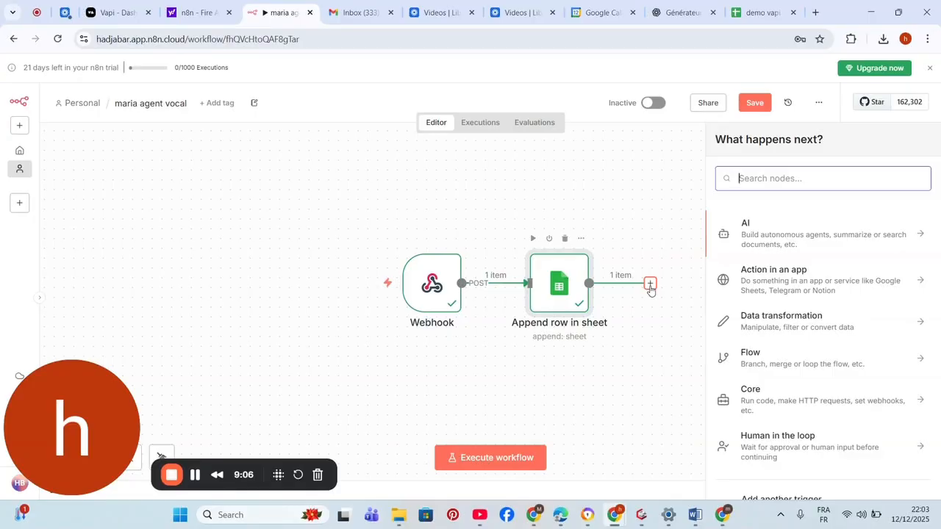
pyautogui.write('gm')
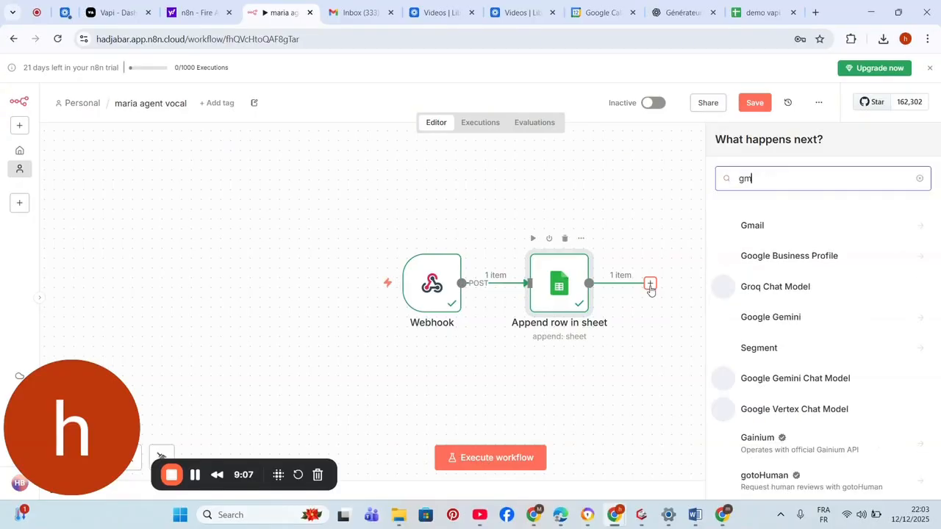
pyautogui.write('a')
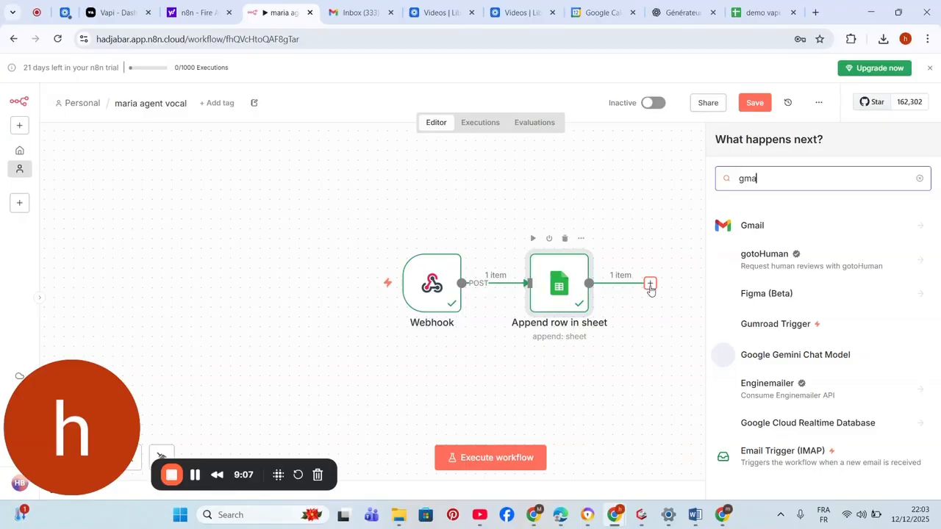
pyautogui.click(775, 229)
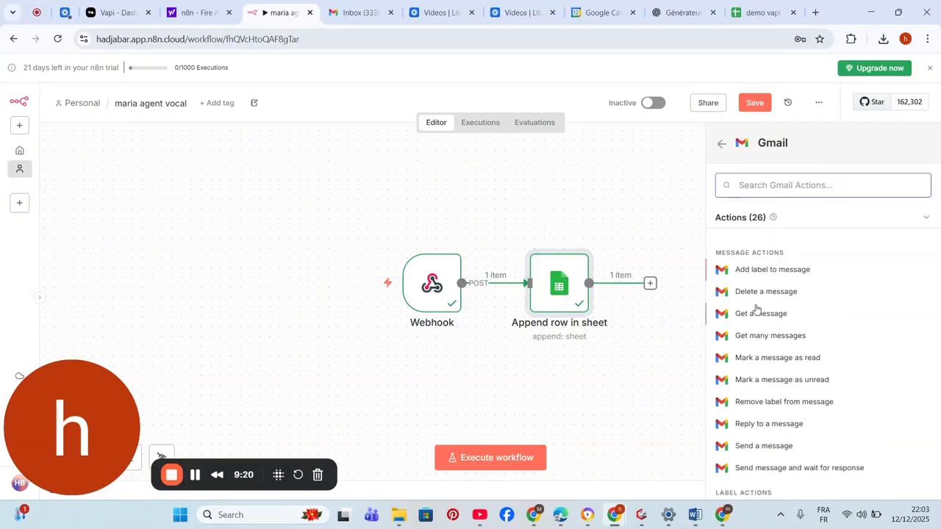
pyautogui.click(770, 447)
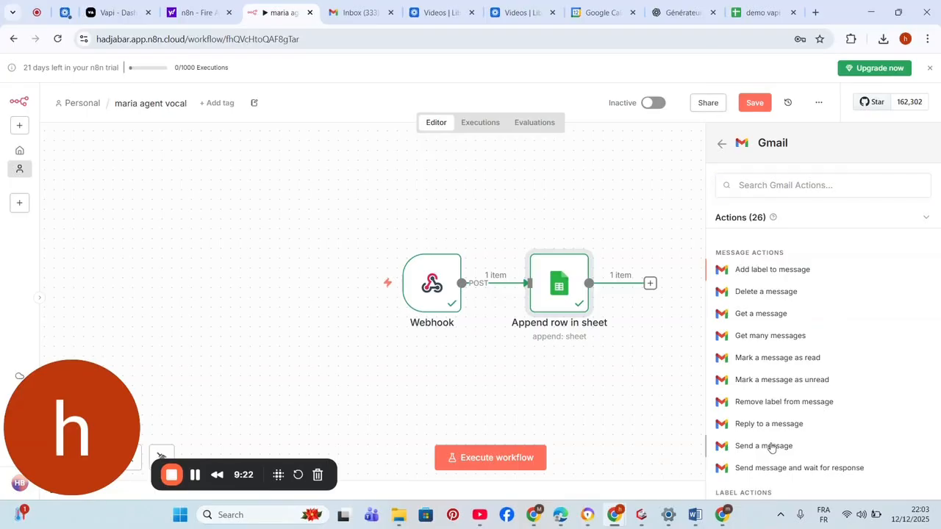
pyautogui.click(771, 446)
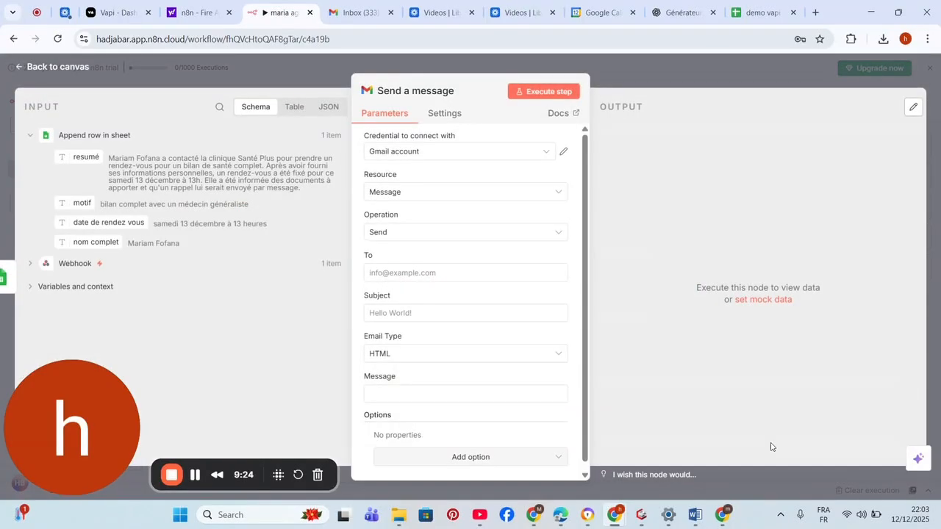
# - Keep the existing Gmail credential and enter the patient's e-mail address as the recipient
pyautogui.click(439, 152)
pyautogui.click(439, 152)
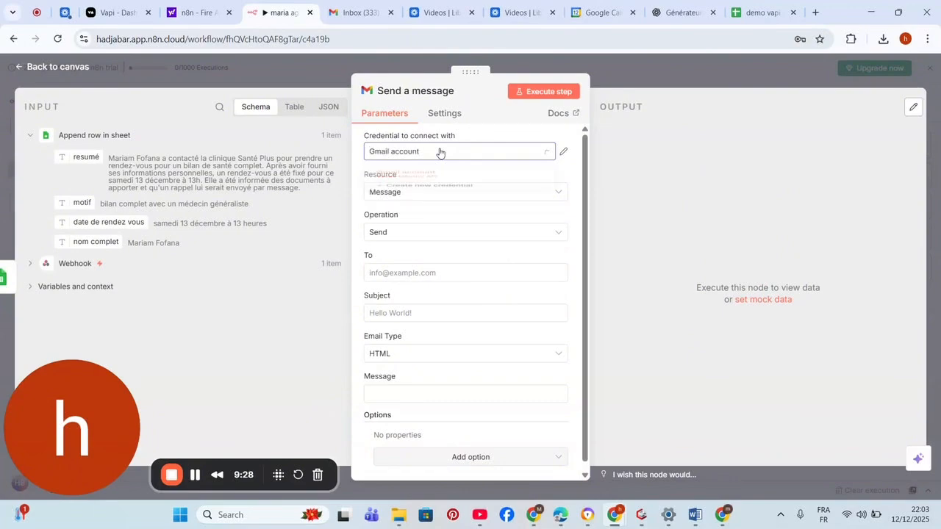
pyautogui.click(395, 276)
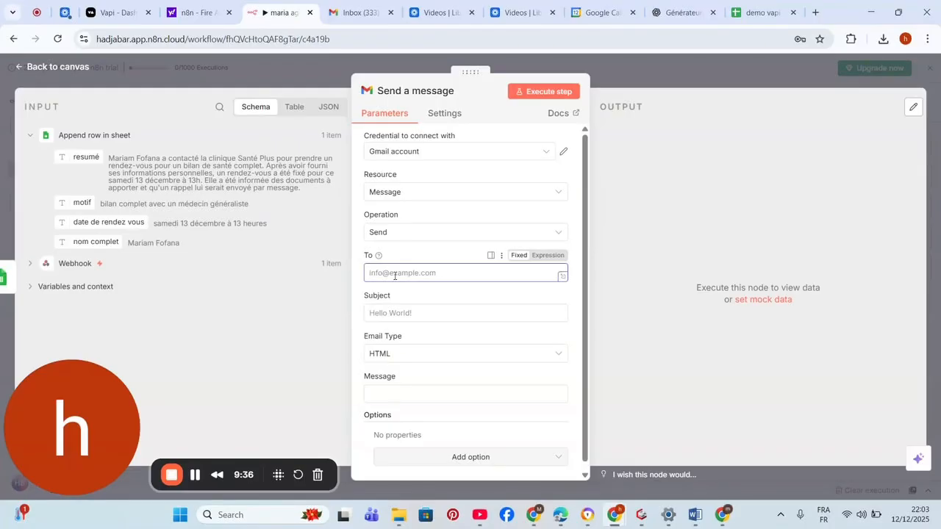
pyautogui.write('h')
pyautogui.press('BackSpace')
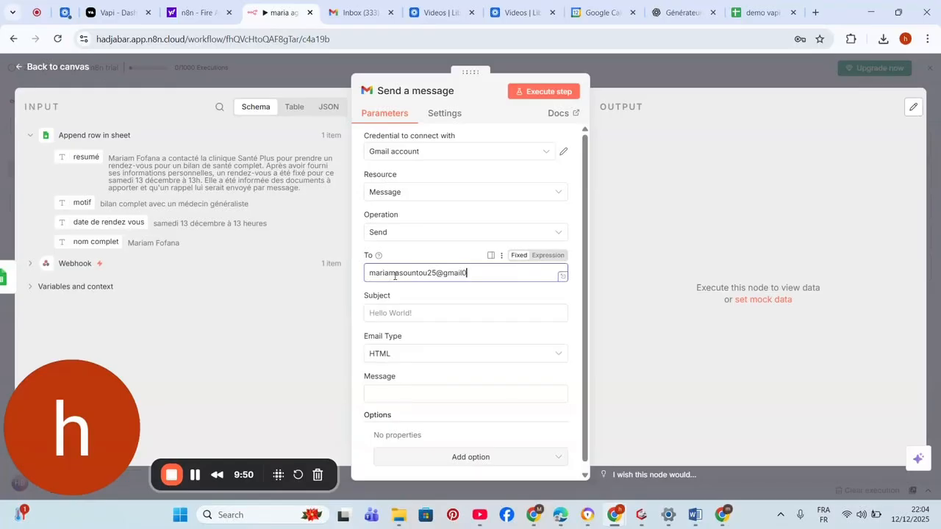
pyautogui.press('Left')
pyautogui.press('Left')
pyautogui.press('Left')
pyautogui.press('BackSpace')
pyautogui.write('.')
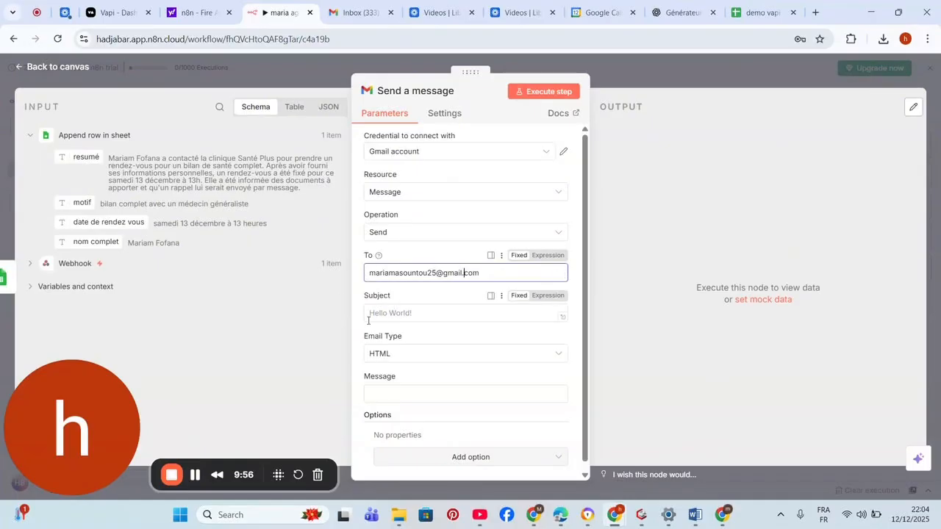
# - Map the motif field into Subject and the resumé field into the Message body
pyautogui.click(372, 314)
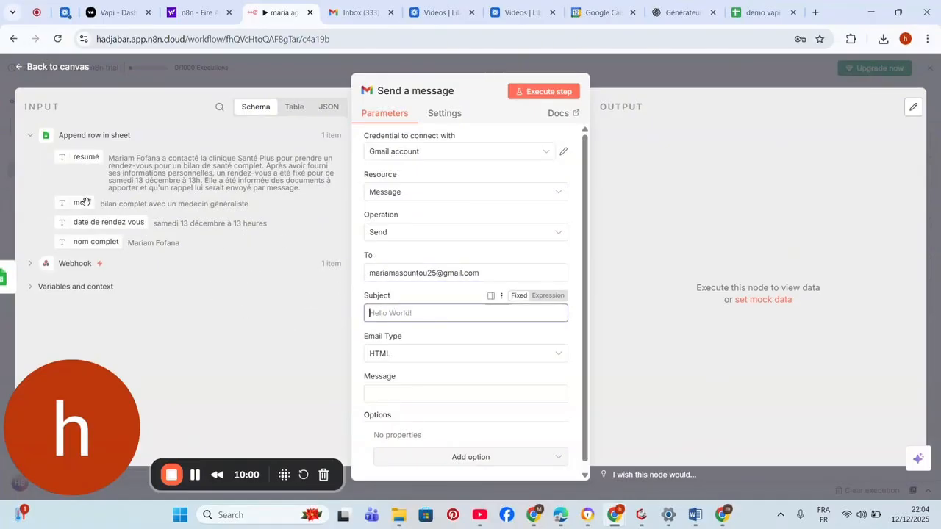
pyautogui.moveTo(86, 201); pyautogui.dragTo(416, 327)
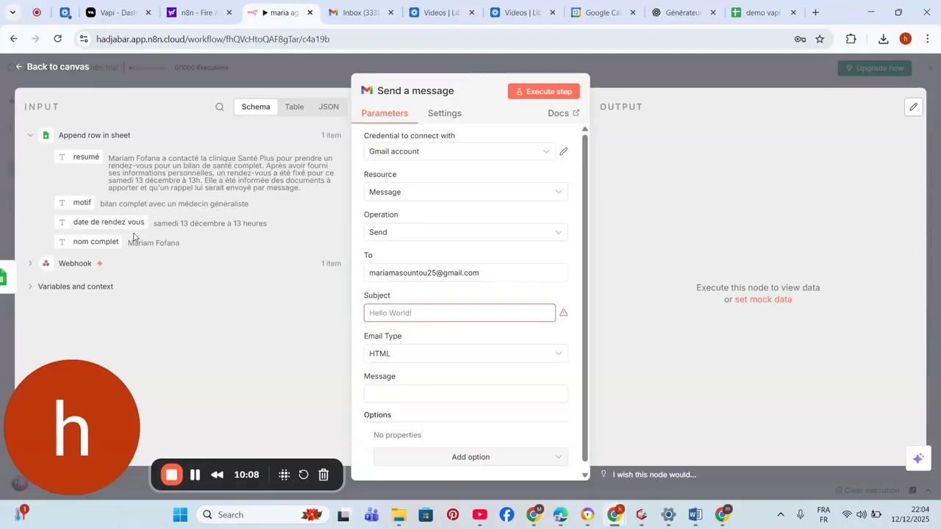
pyautogui.moveTo(109, 224); pyautogui.dragTo(400, 328)
pyautogui.moveTo(76, 201); pyautogui.dragTo(394, 318)
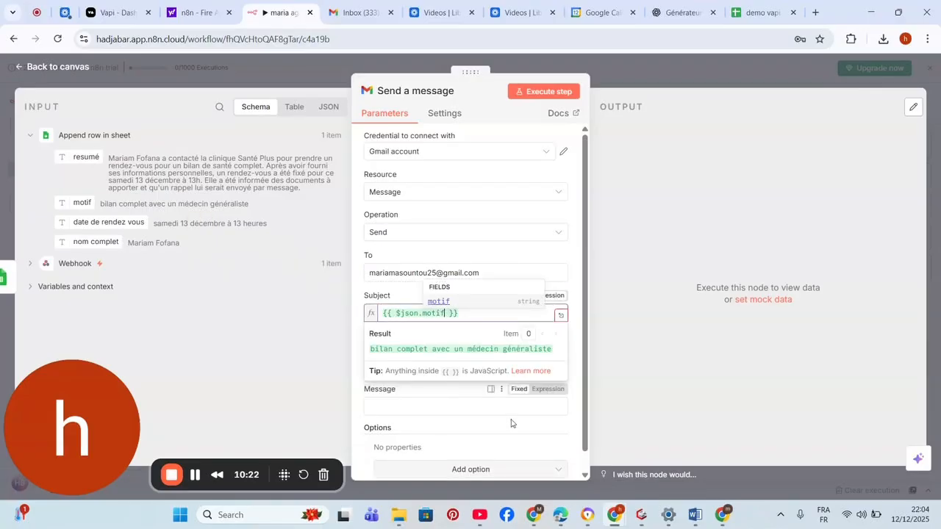
pyautogui.click(512, 423)
pyautogui.click(451, 409)
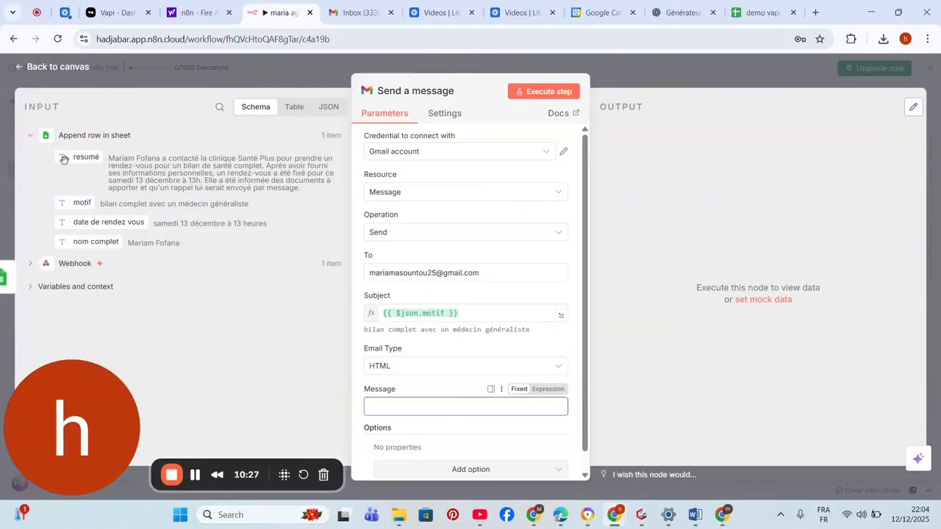
pyautogui.moveTo(64, 160); pyautogui.dragTo(443, 408)
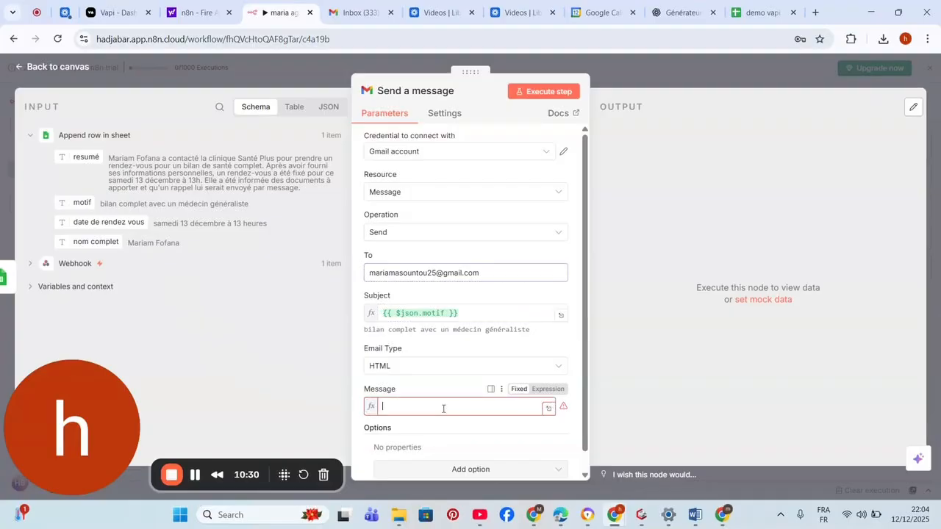
pyautogui.click(316, 344)
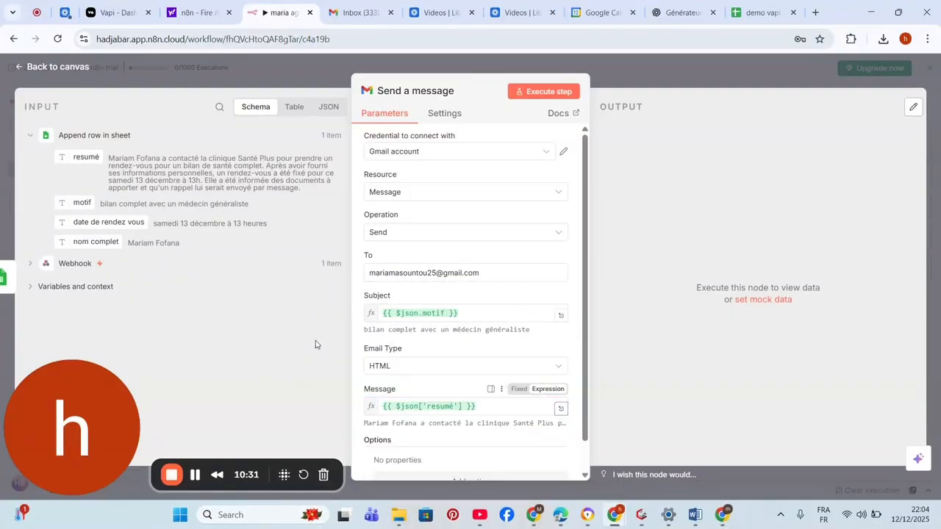
# - Execute the Gmail step, get the invalid authorization grant error, and create a new credential
pyautogui.click(553, 91)
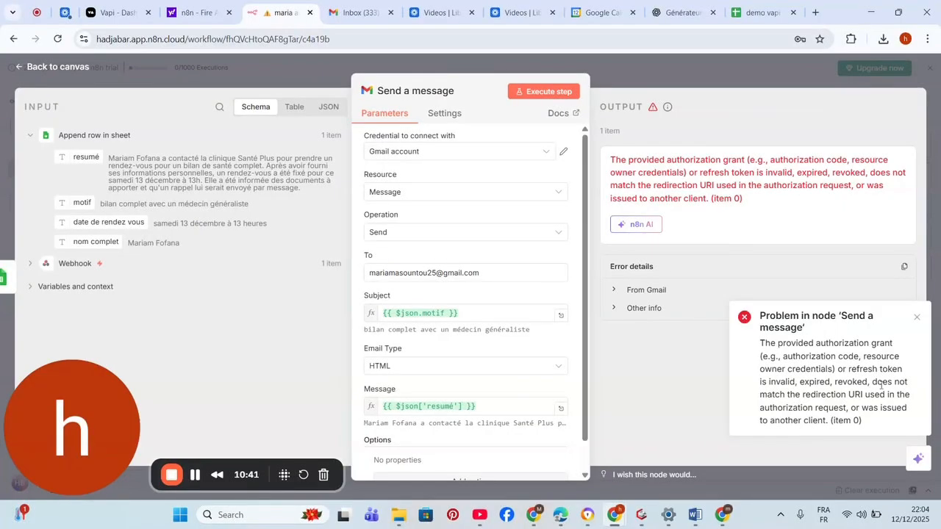
pyautogui.click(503, 151)
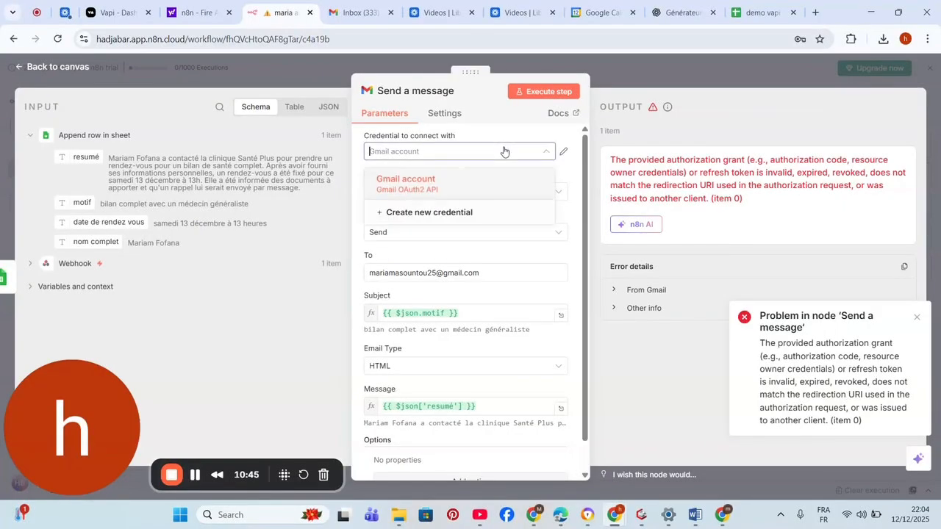
pyautogui.click(490, 224)
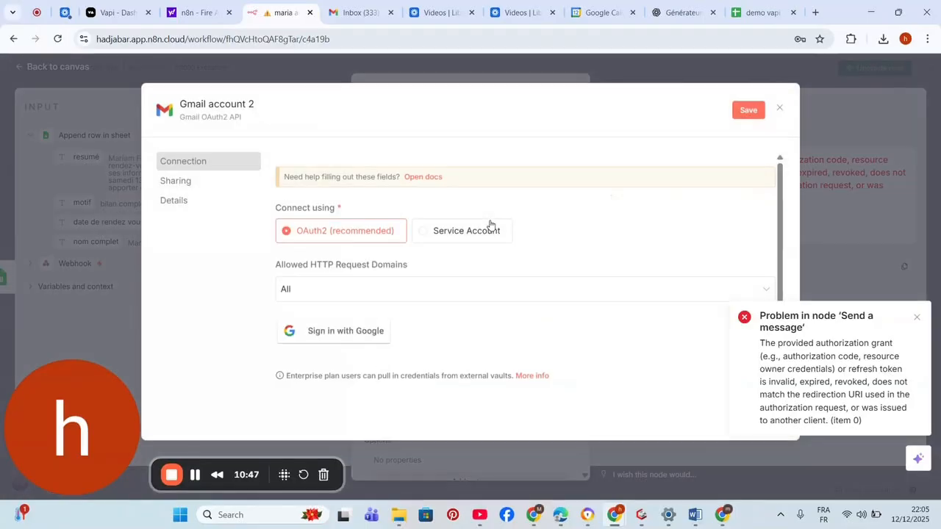
# - Sign in with Google, grant all Gmail permissions, and connect 'Gmail account 2' to the step
pyautogui.click(345, 333)
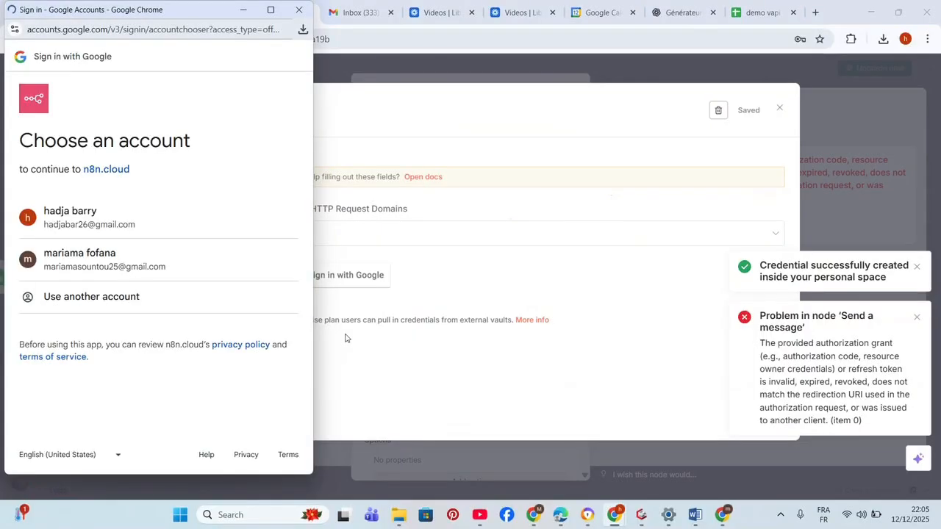
pyautogui.click(144, 221)
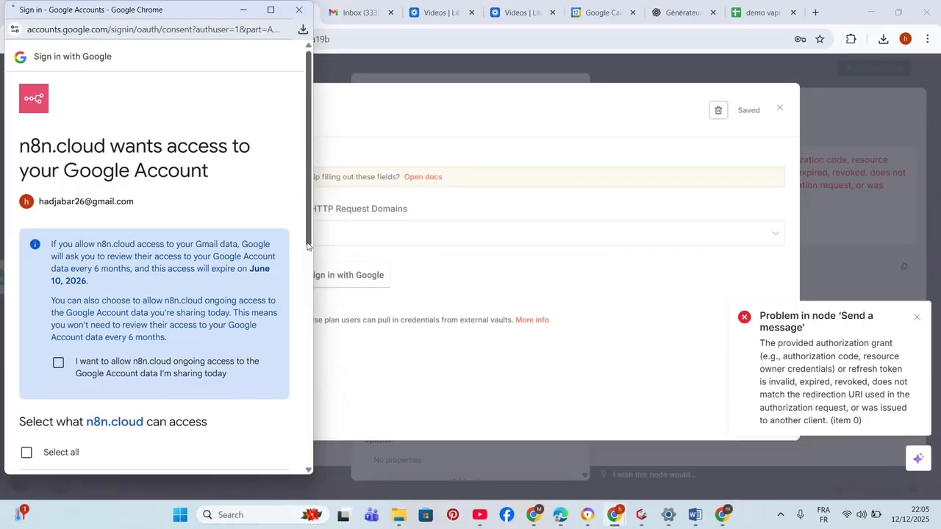
pyautogui.scroll(-4, 276, 397)
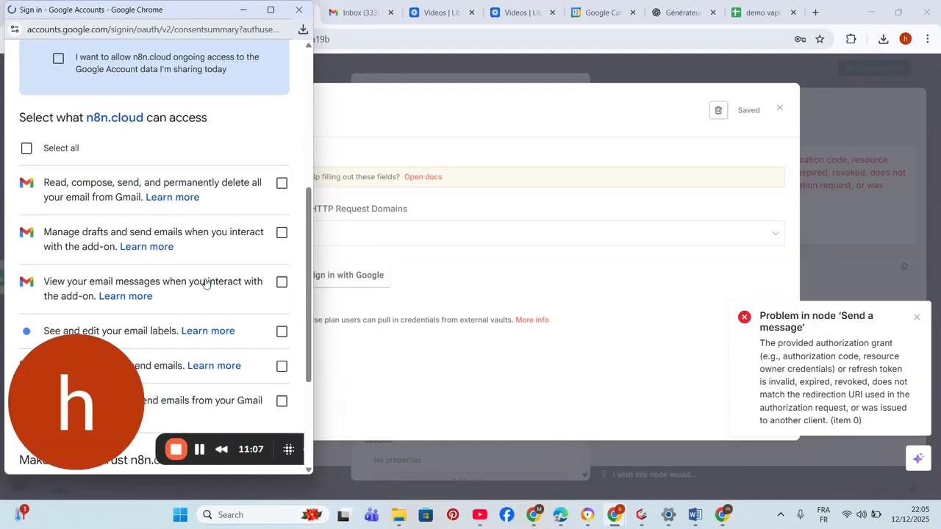
pyautogui.click(29, 153)
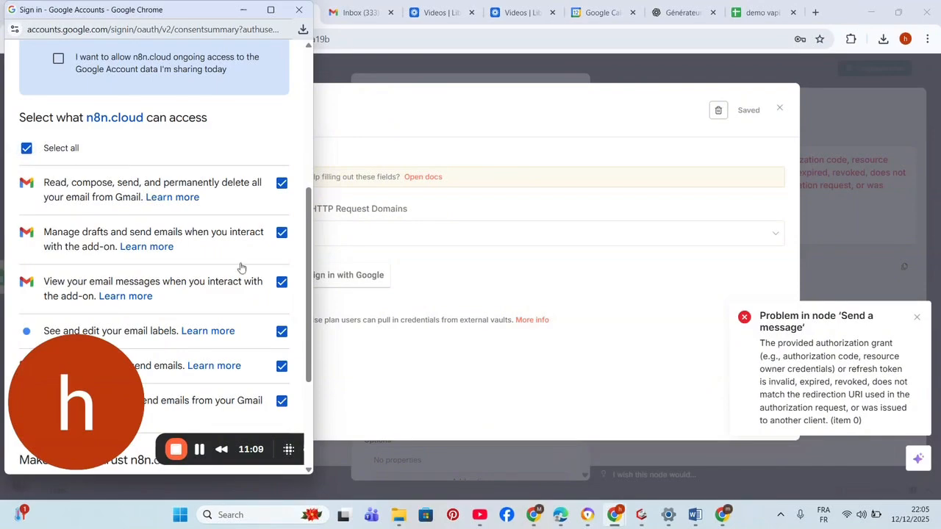
pyautogui.moveTo(309, 333); pyautogui.dragTo(310, 414)
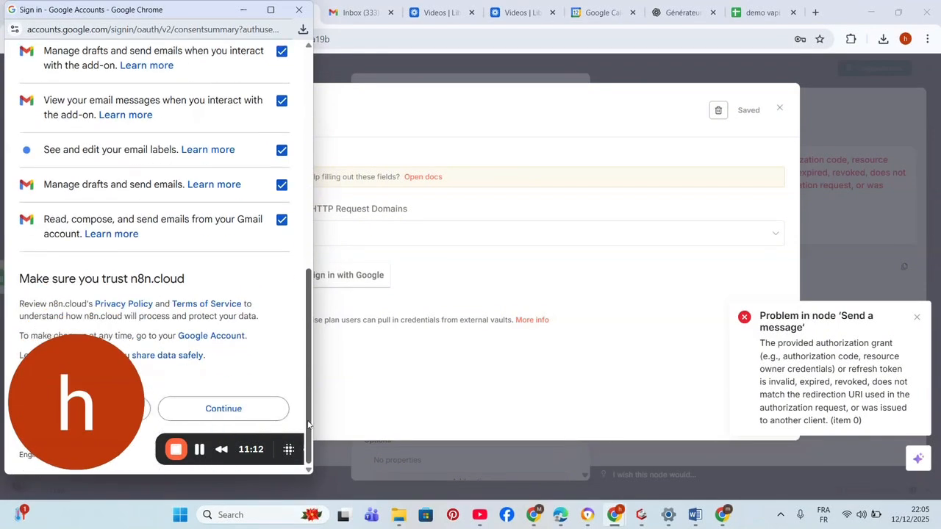
pyautogui.click(267, 420)
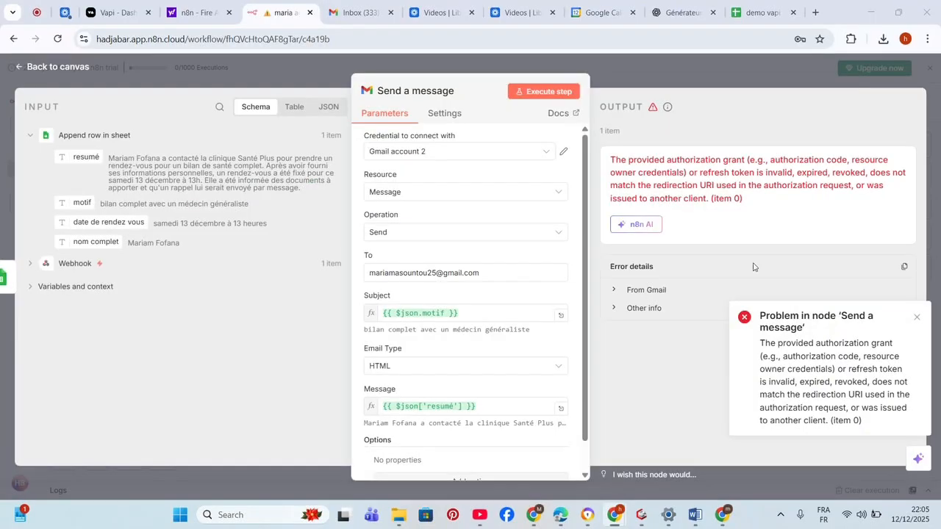
# - Rerun Send a message successfully with the new credential, then return to the canvas and the Gmail inbox
pyautogui.click(520, 93)
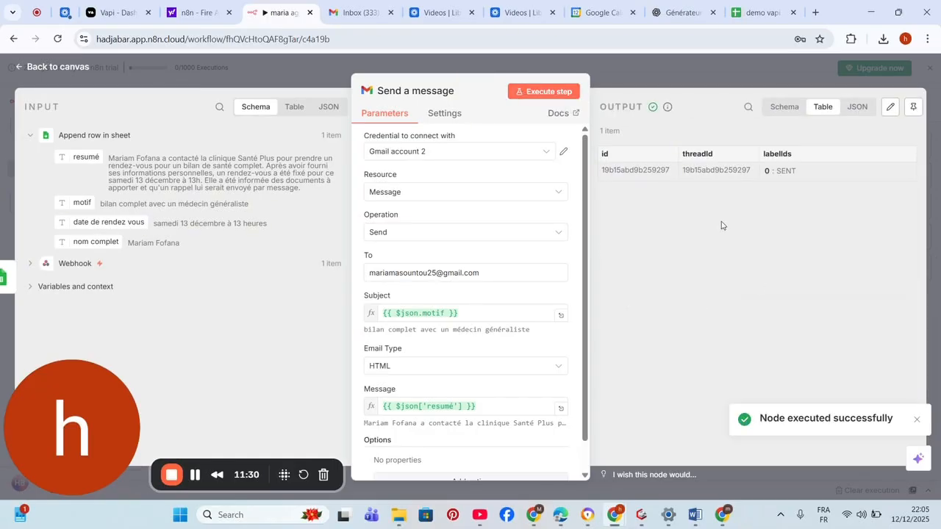
pyautogui.click(696, 70)
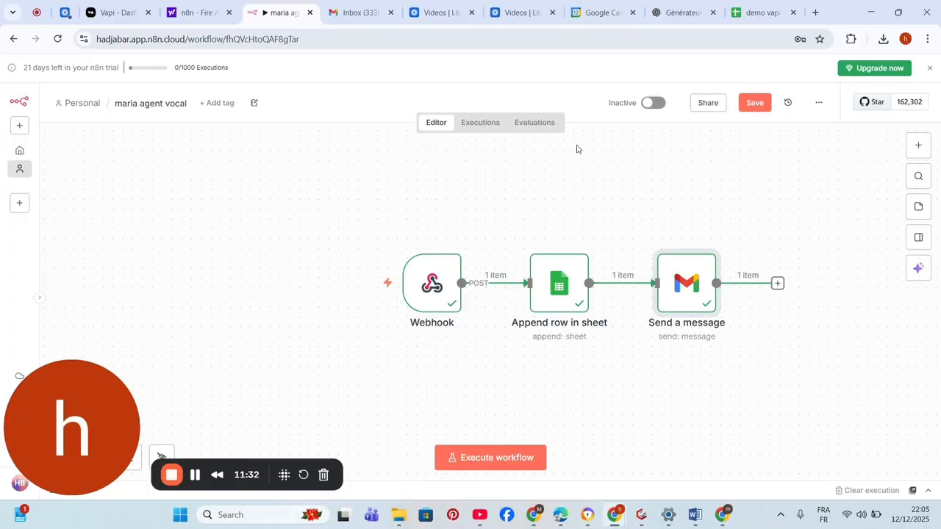
pyautogui.click(341, 4)
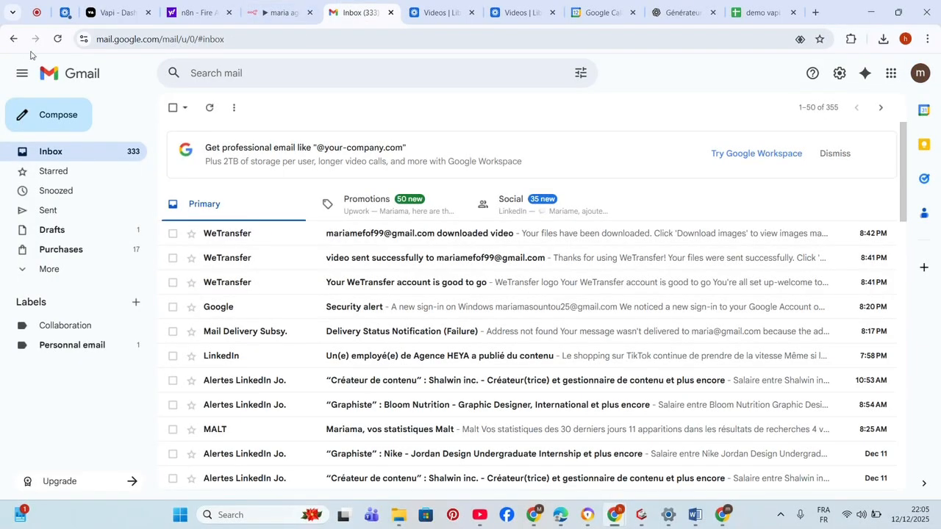
# - Reload Gmail to read the 'bilan complet avec un médecin généraliste' email, then save the workflow
pyautogui.click(57, 39)
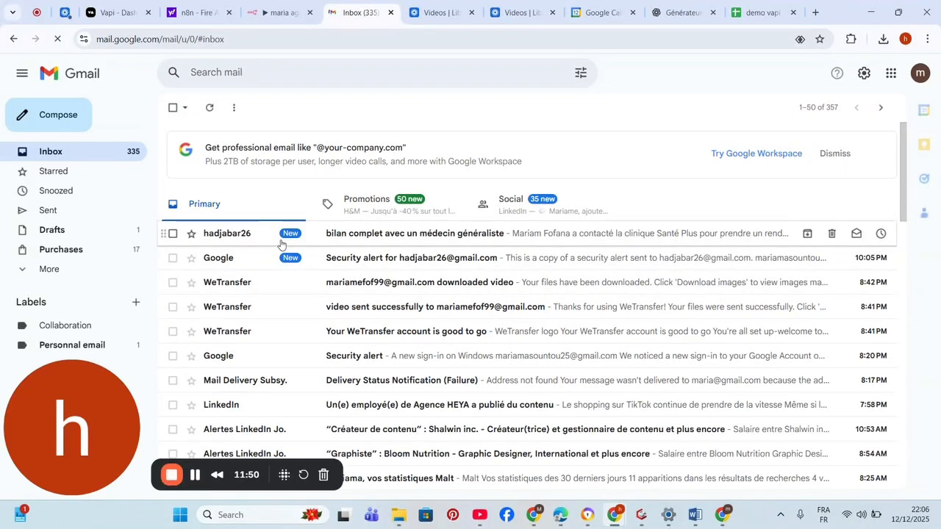
pyautogui.click(330, 241)
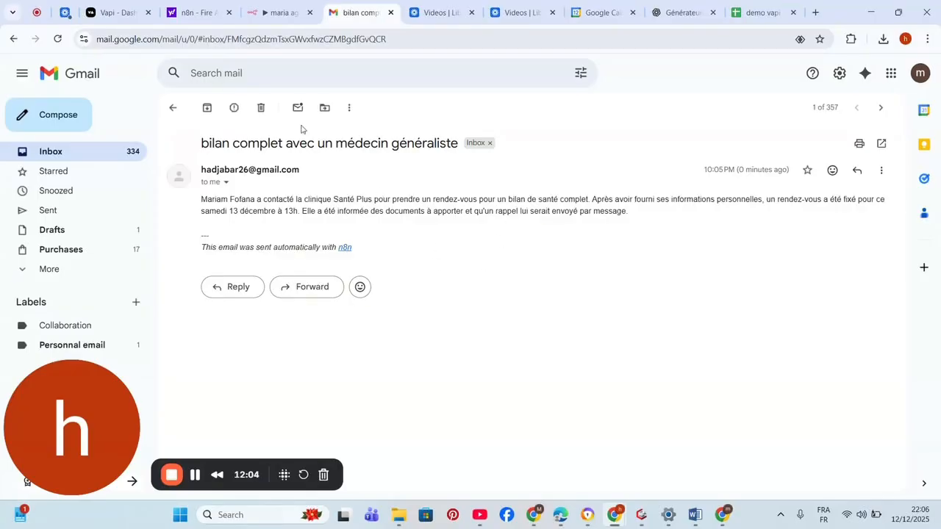
pyautogui.click(266, 18)
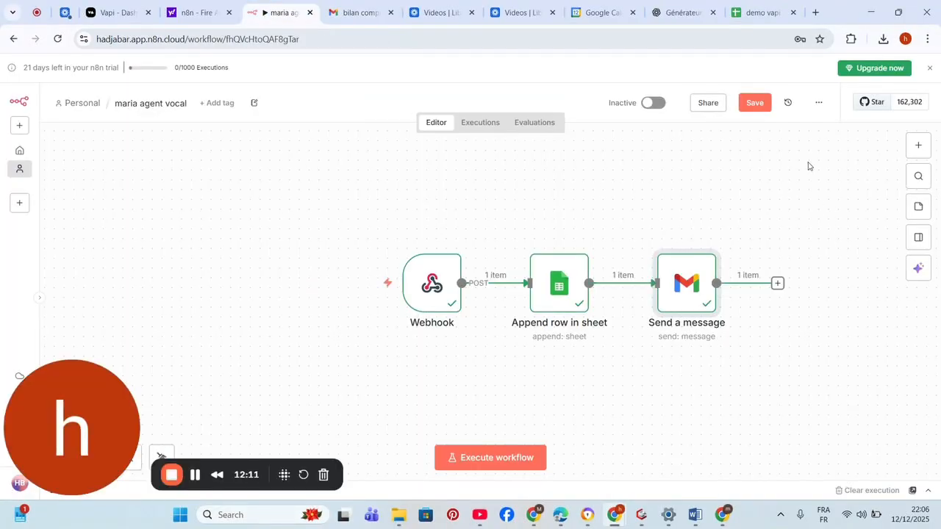
pyautogui.click(754, 107)
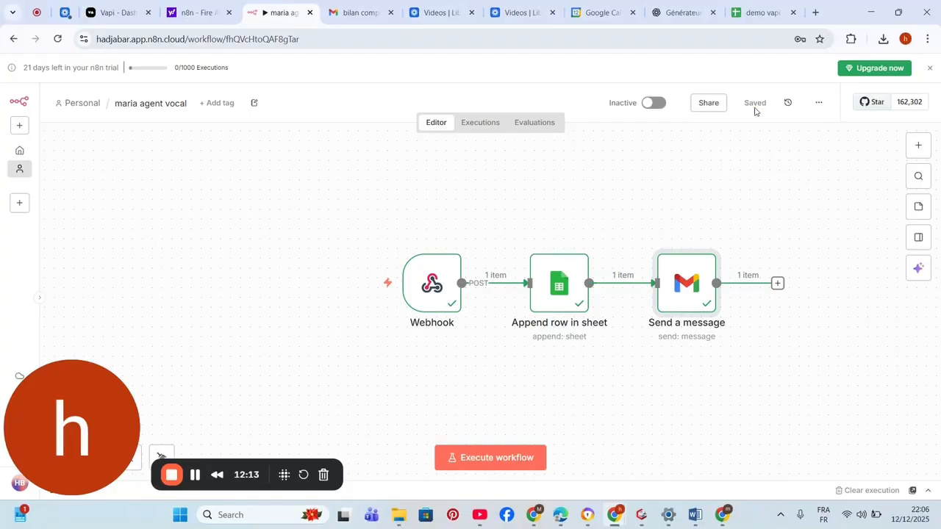